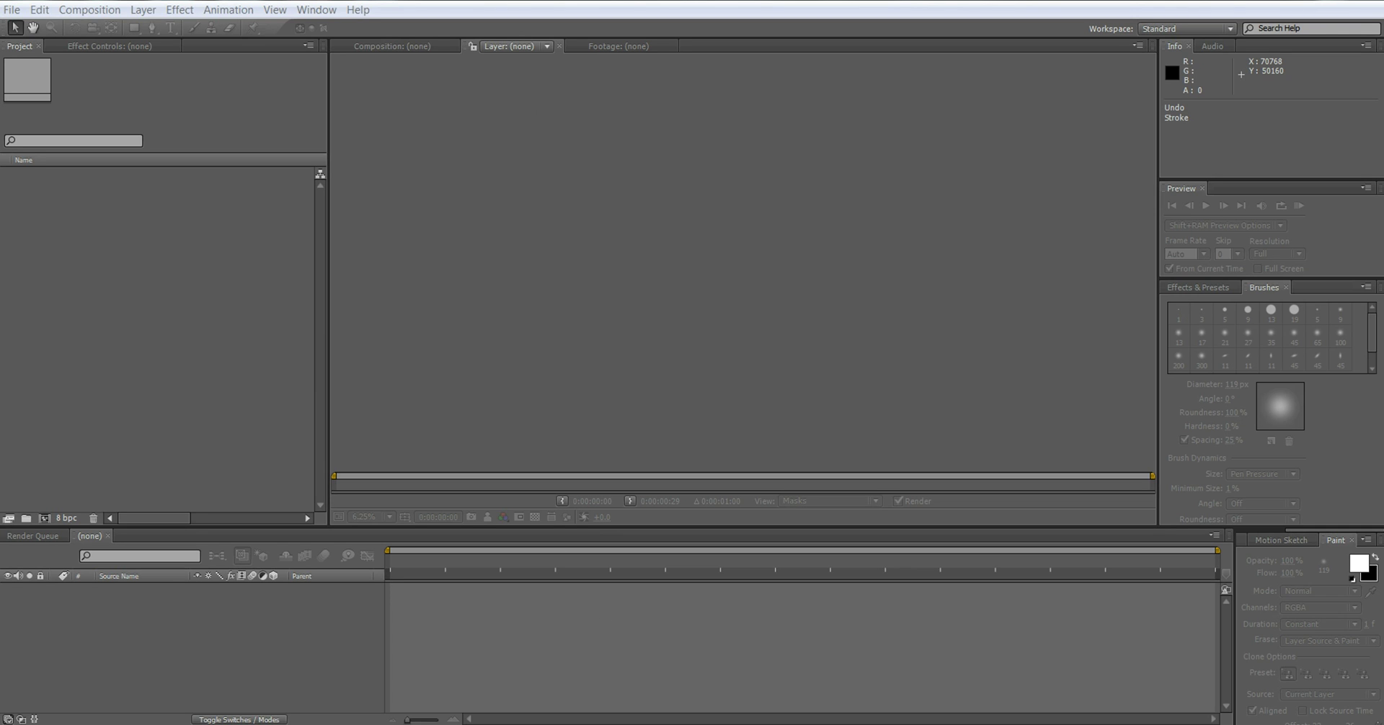
- Import IMG_2216.JPG from the removable disk's DCIM > 100CANON folder into the project
mouse_move(124, 722)
click(124, 652)
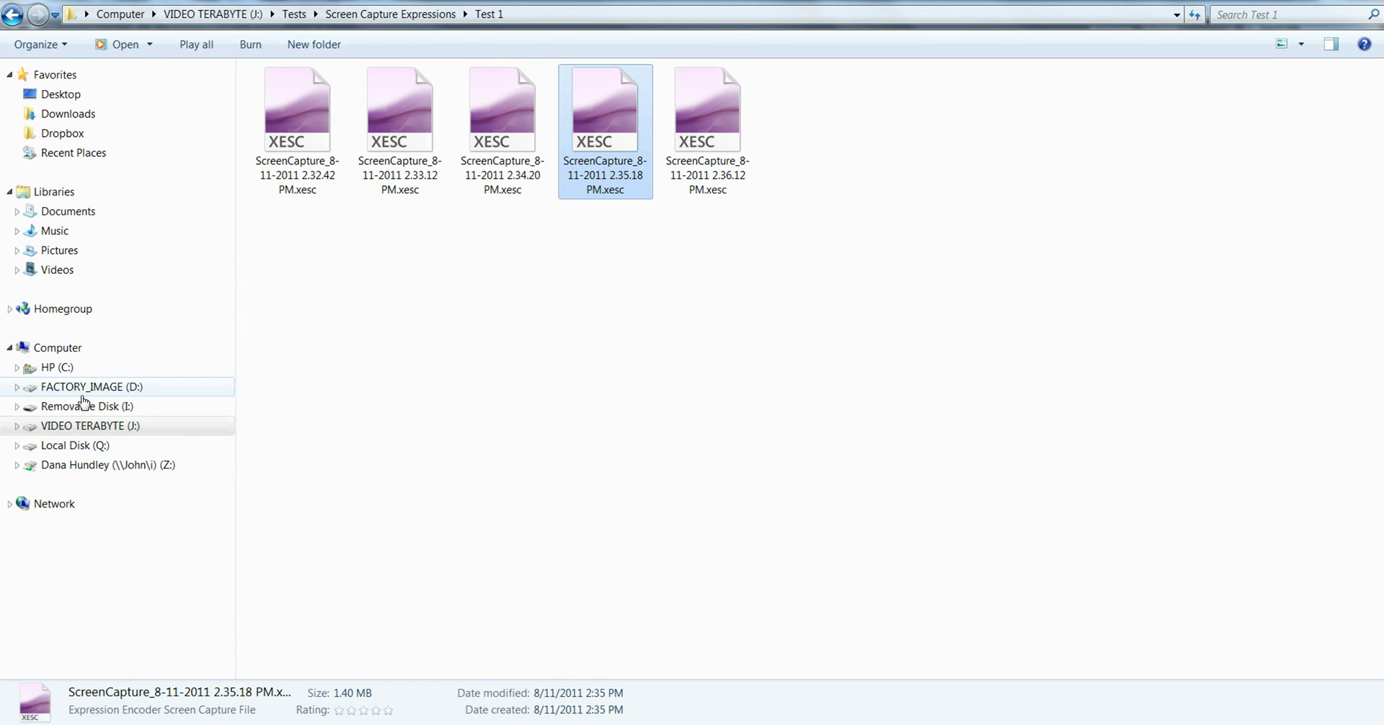
click(83, 406)
double_click(284, 70)
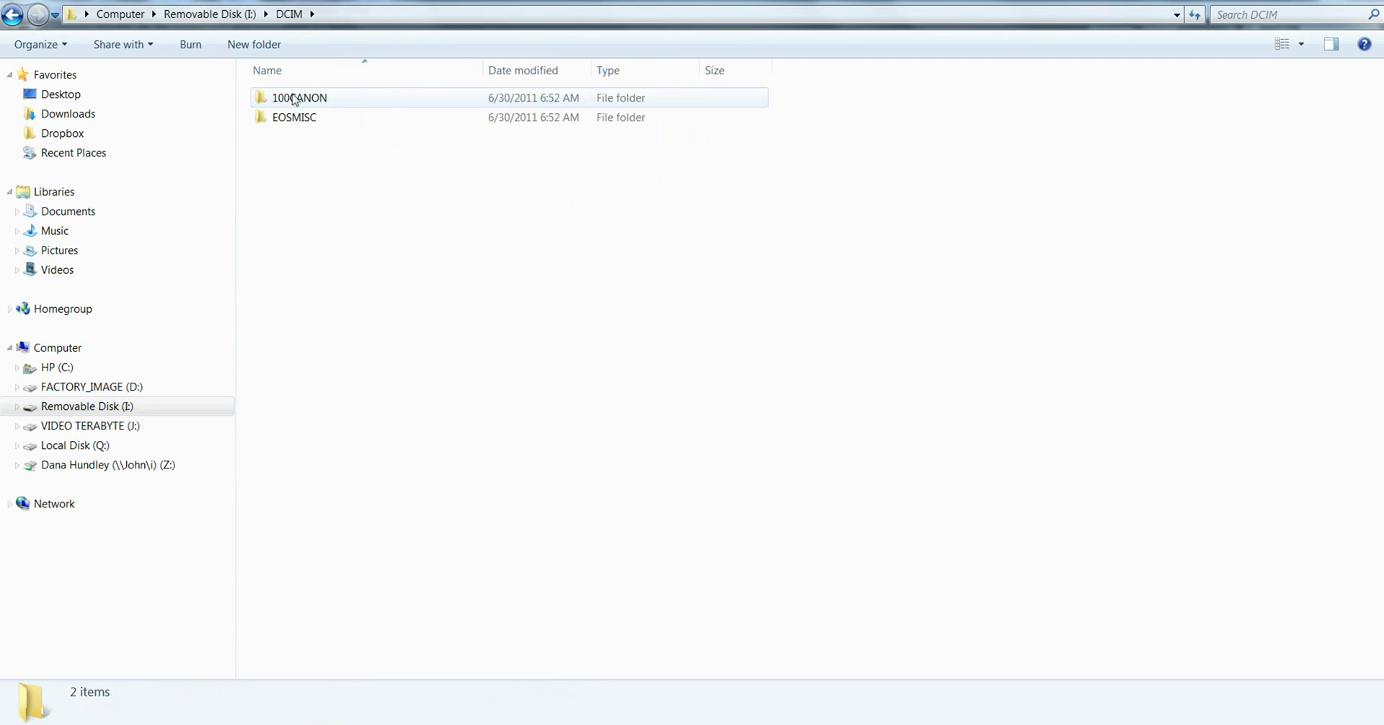
double_click(293, 100)
drag(1049, 134, 124, 319)
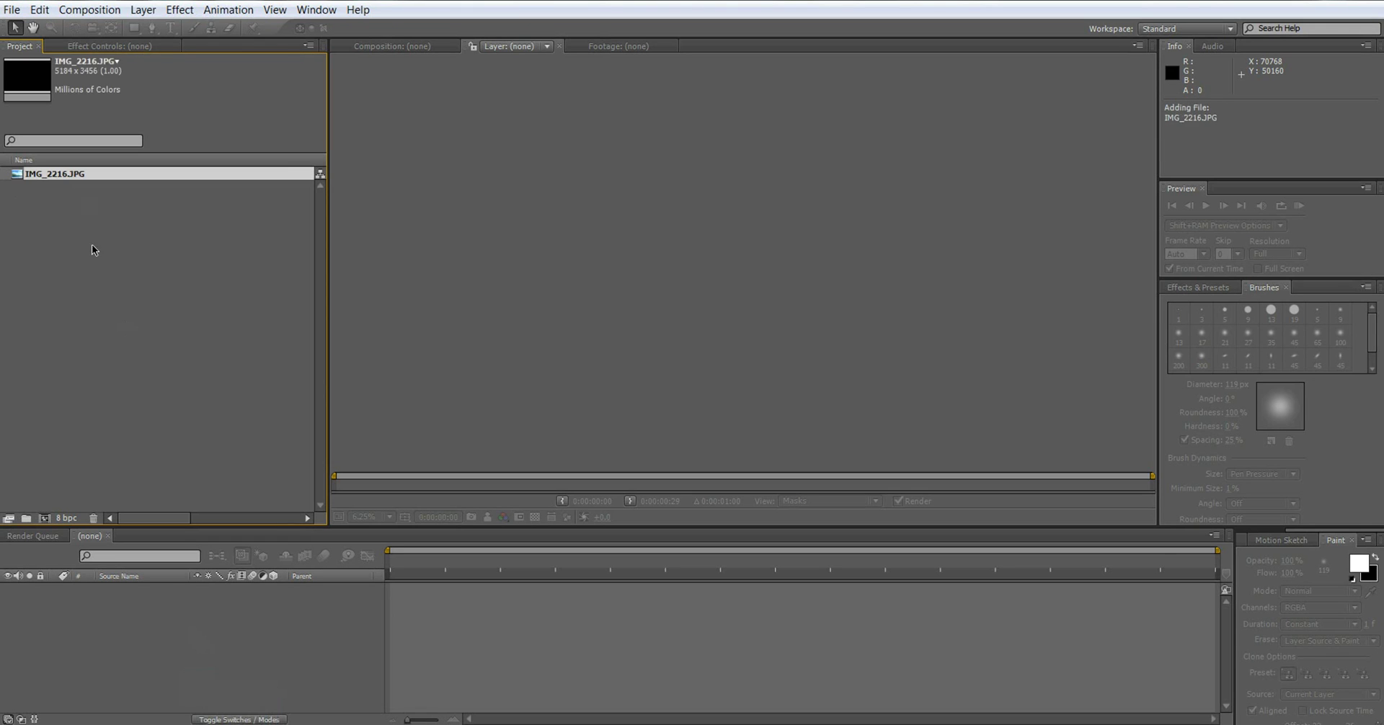
- Create a new composition from the imported IMG_2216.JPG
click(54, 177)
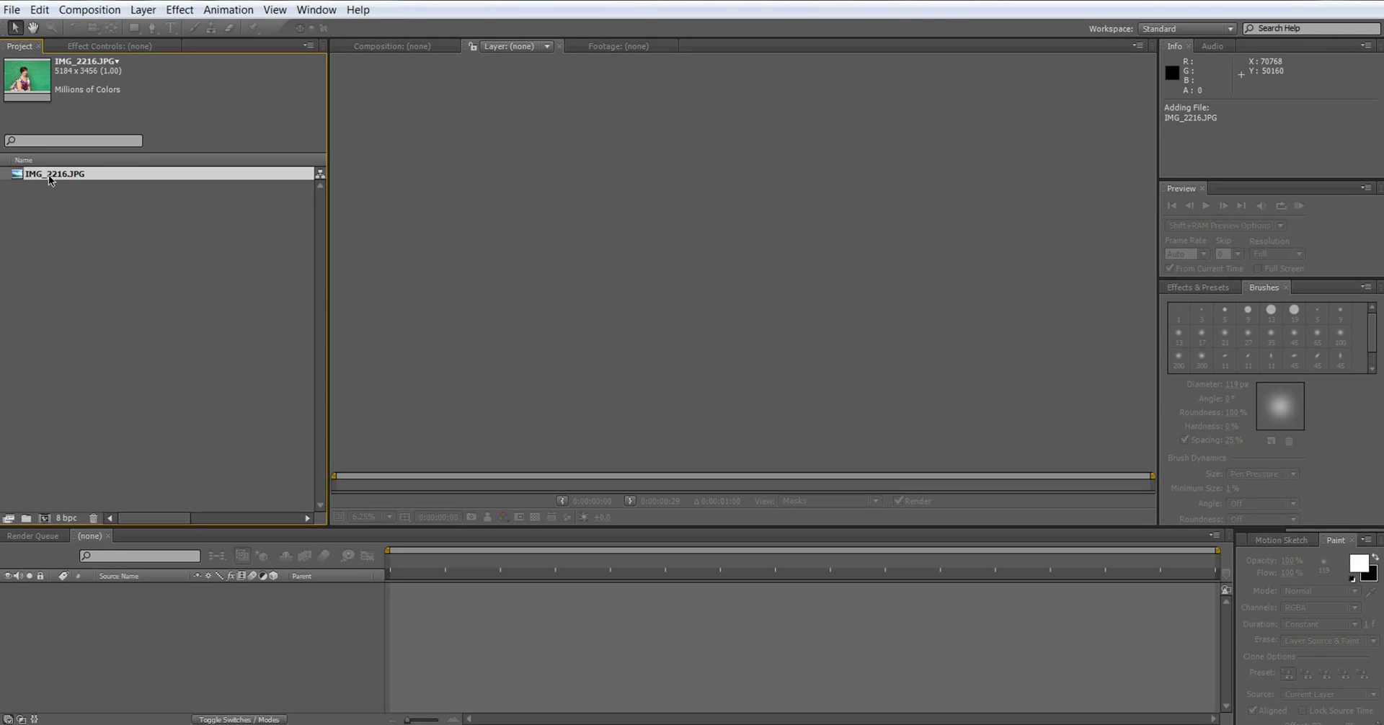
drag(49, 175, 43, 520)
scroll(826, 290, down, 5)
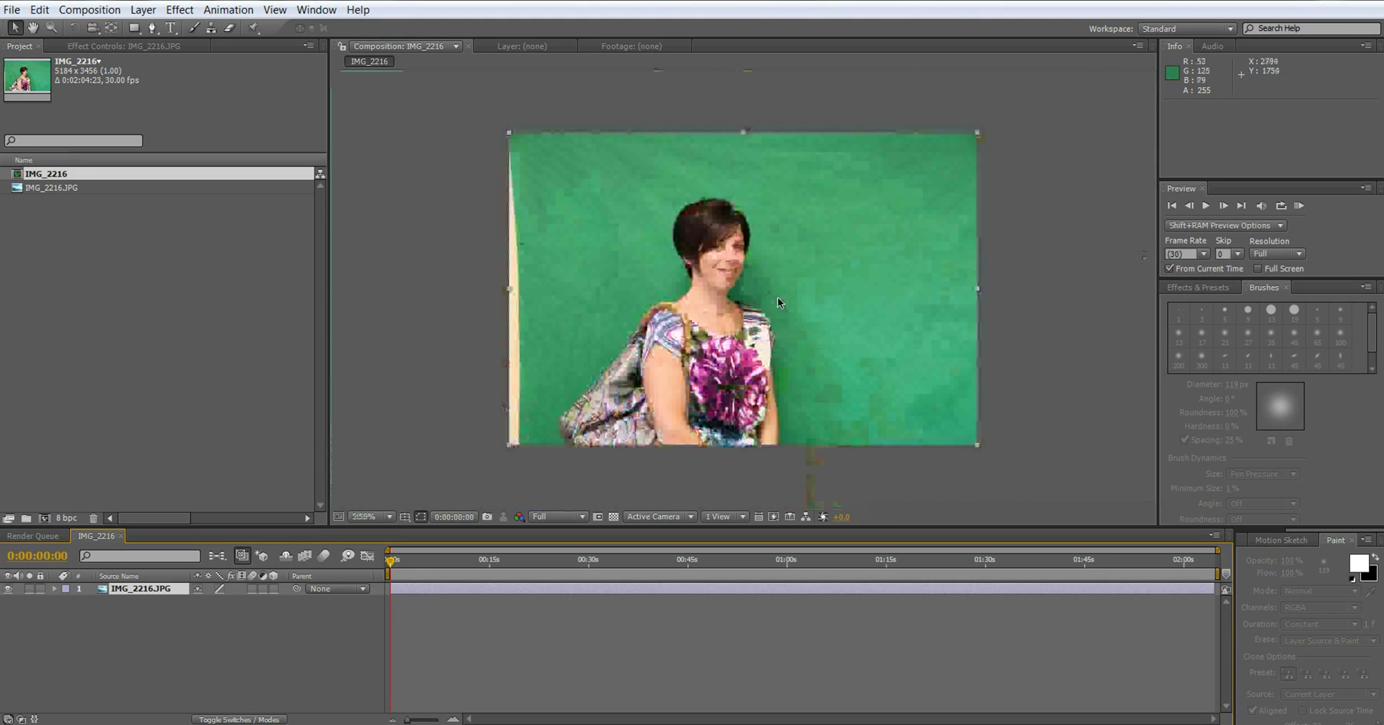
- Examine the green backdrop up close for evenness, including the area above the woman's head
scroll(777, 297, up, 2)
scroll(777, 297, down, 3)
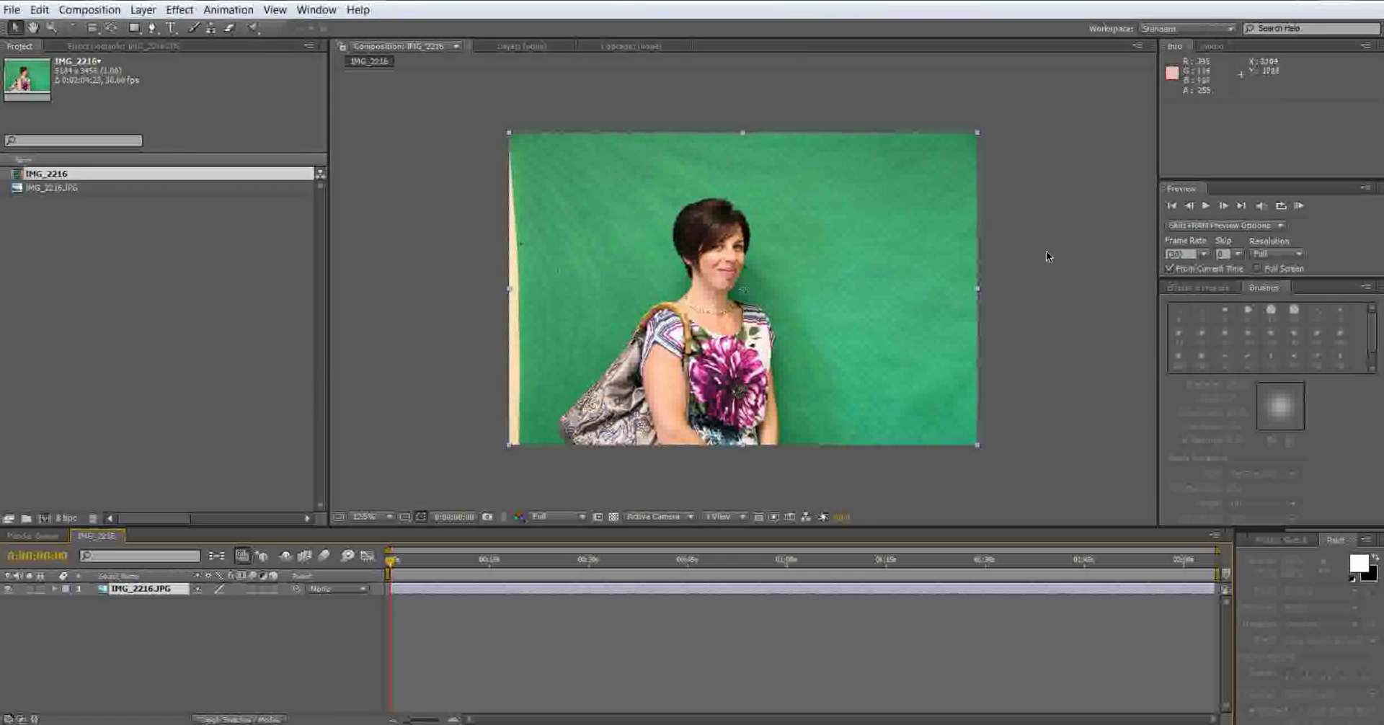
scroll(661, 264, up, 3)
scroll(788, 288, up, 1)
key(space)
drag(604, 279, 800, 452)
drag(523, 169, 663, 300)
drag(625, 241, 678, 367)
drag(959, 266, 574, 331)
drag(1008, 374, 632, 301)
drag(785, 375, 469, 222)
drag(587, 231, 1369, 399)
key(v)
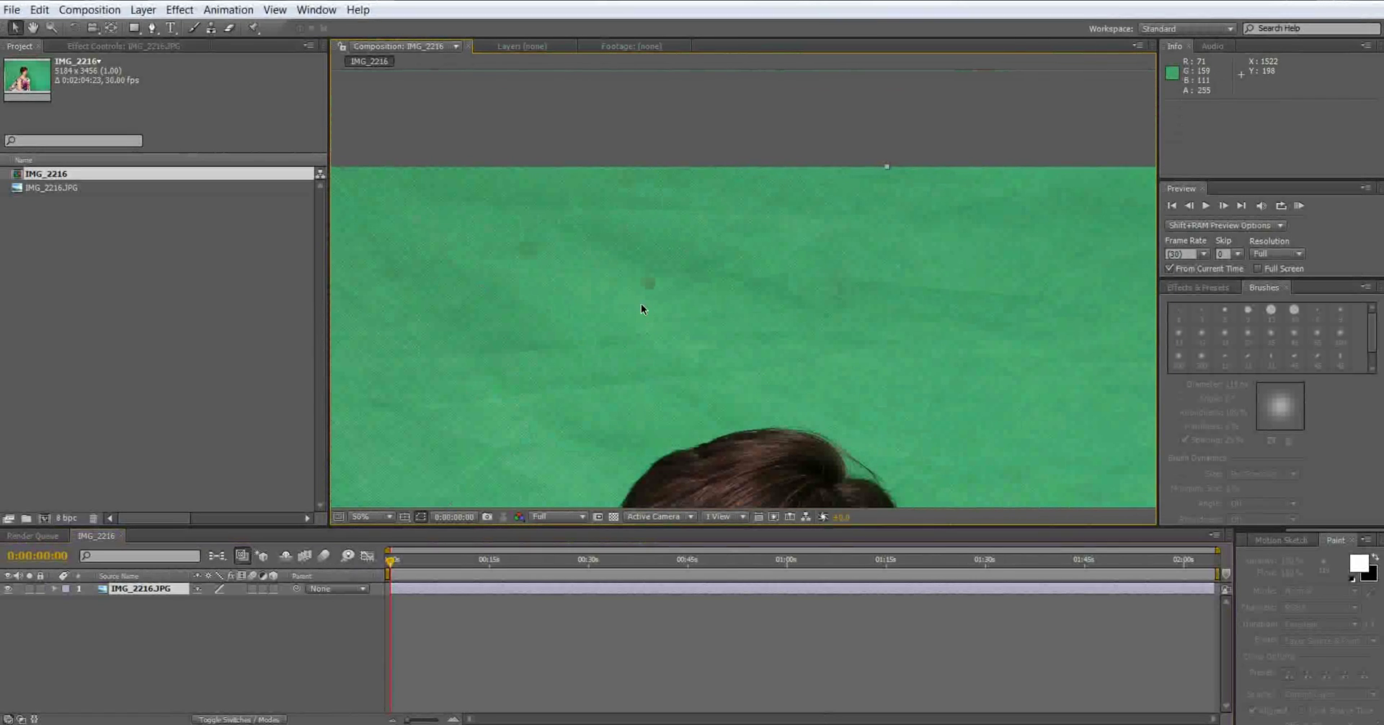
- Inspect the photo's left side, from the backdrop's upper corner down along its outer edge to the handbag
drag(555, 268, 762, 386)
drag(673, 414, 839, 255)
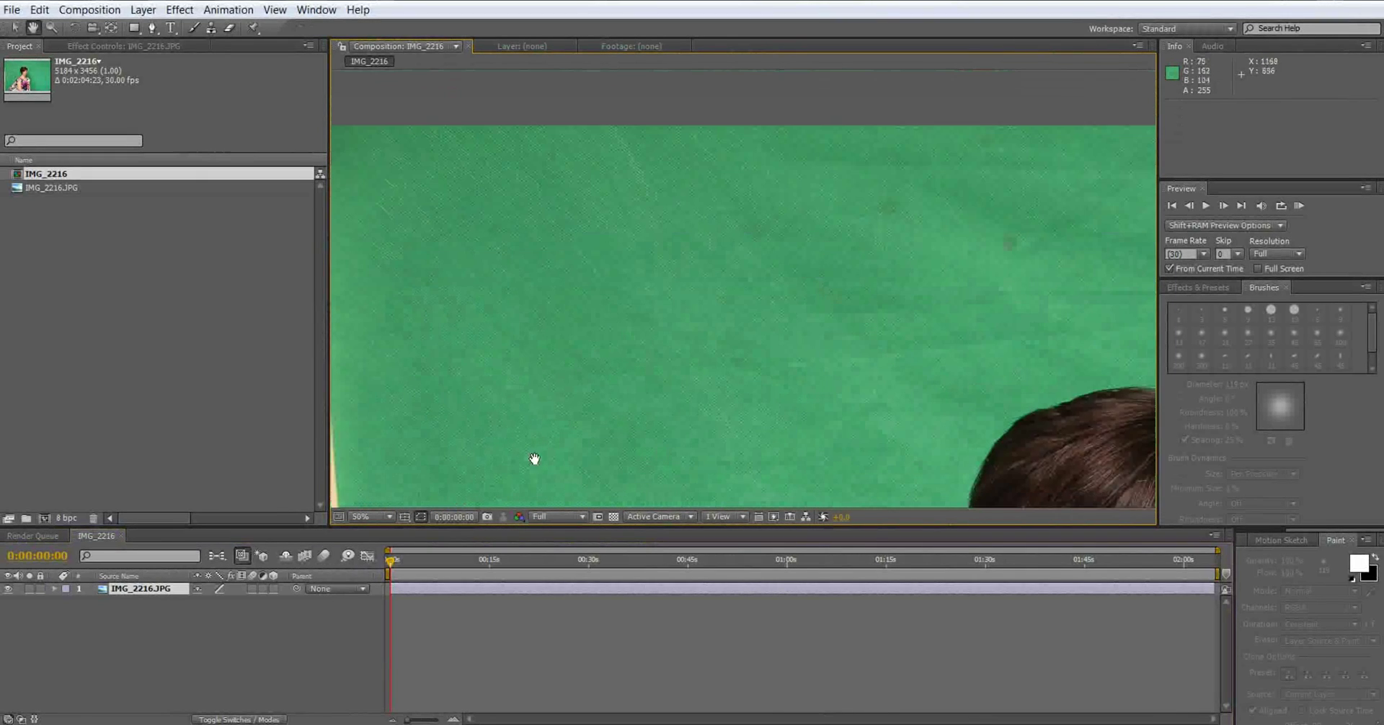
drag(532, 460, 700, 238)
key(v)
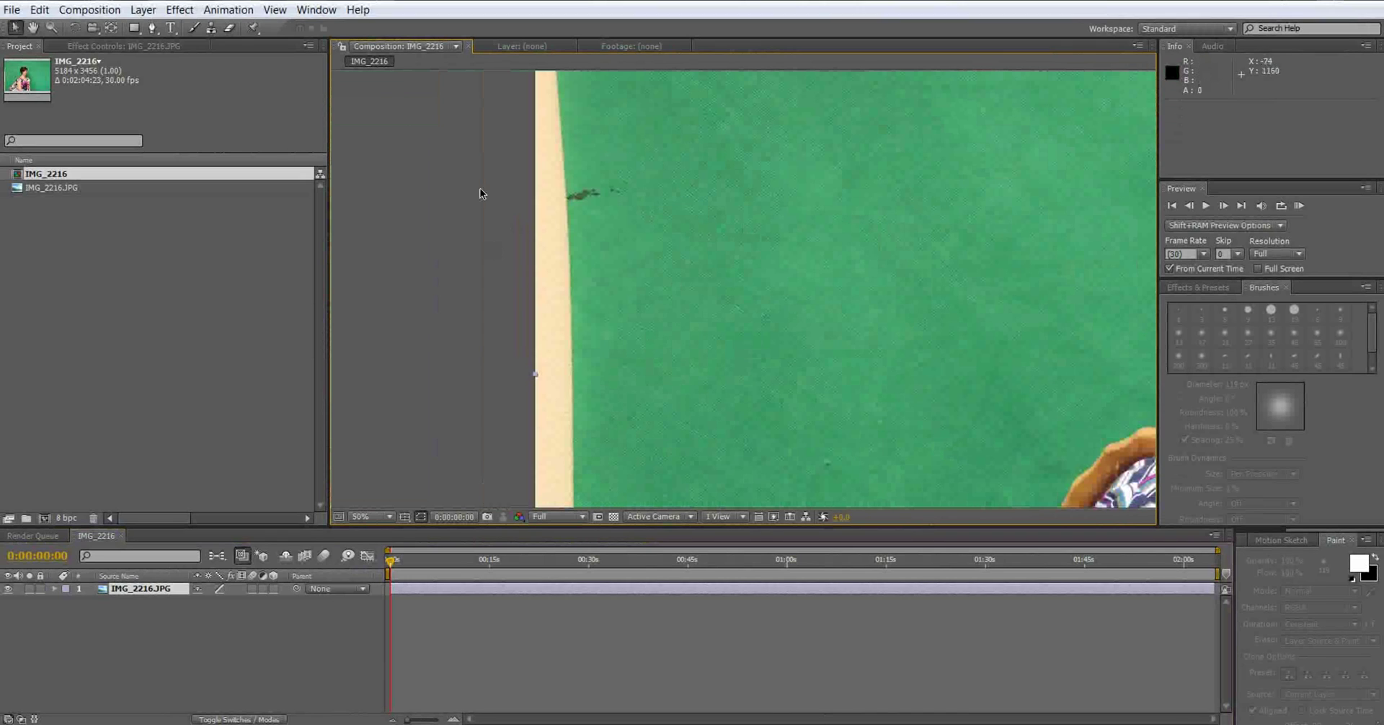
drag(589, 249, 560, 102)
drag(653, 484, 678, 252)
scroll(678, 376, up, 3)
key(v)
key(comma)
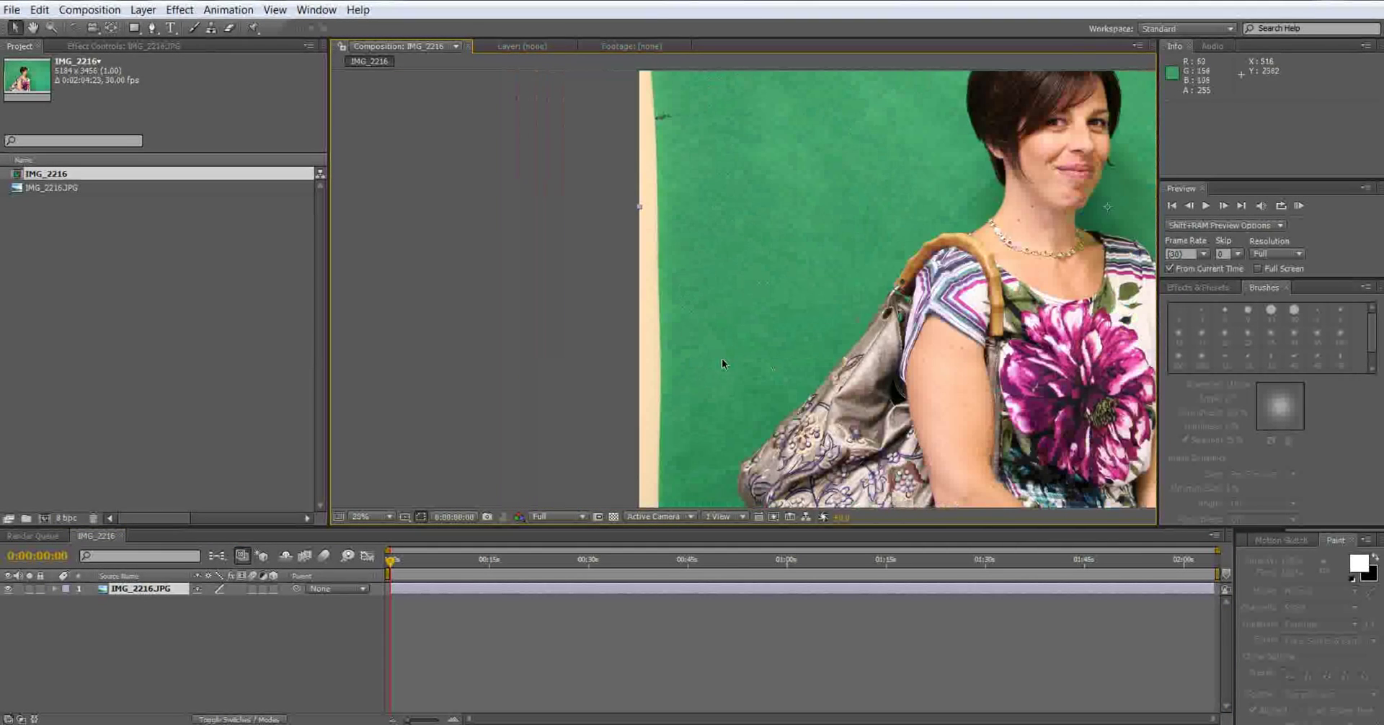
drag(835, 325, 641, 404)
scroll(761, 352, down, 1)
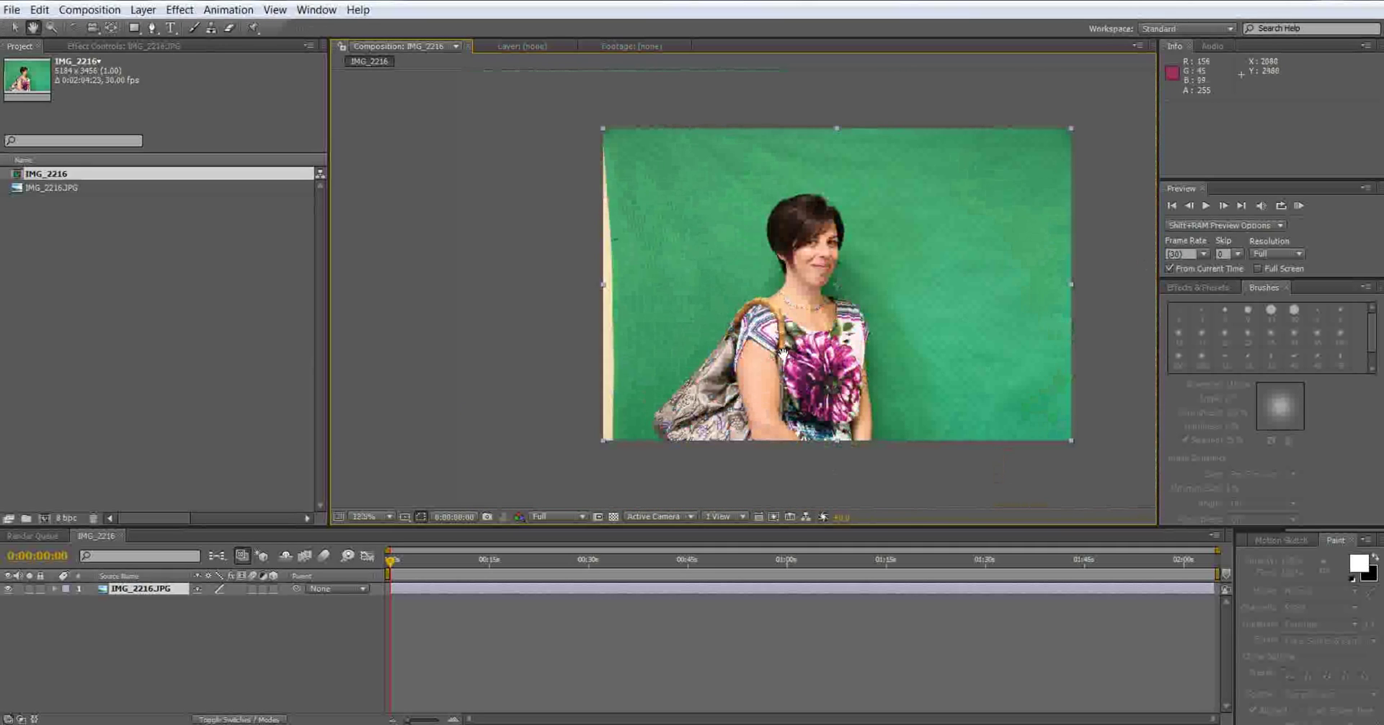
drag(824, 347, 703, 361)
key(v)
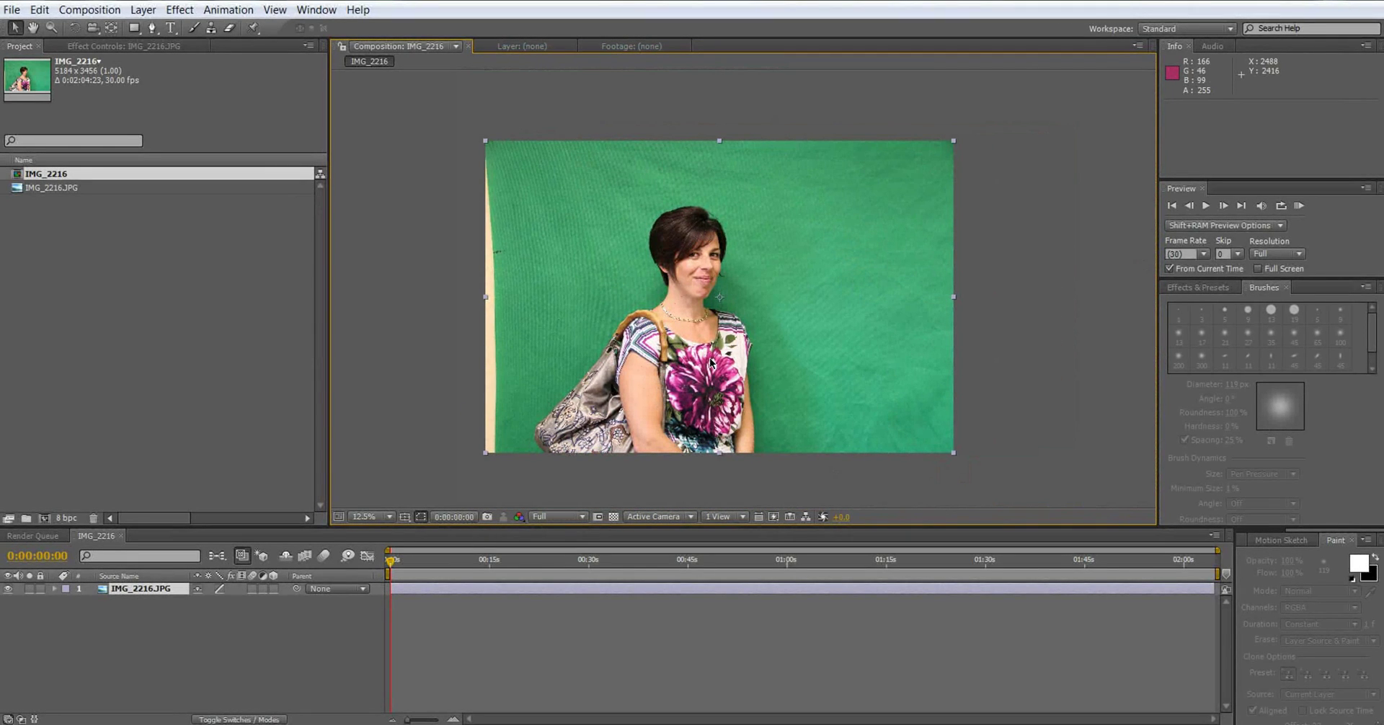
- Examine the woman's hair outline, necklace, blouse and bag handle against the green backdrop
key(period)
key(period)
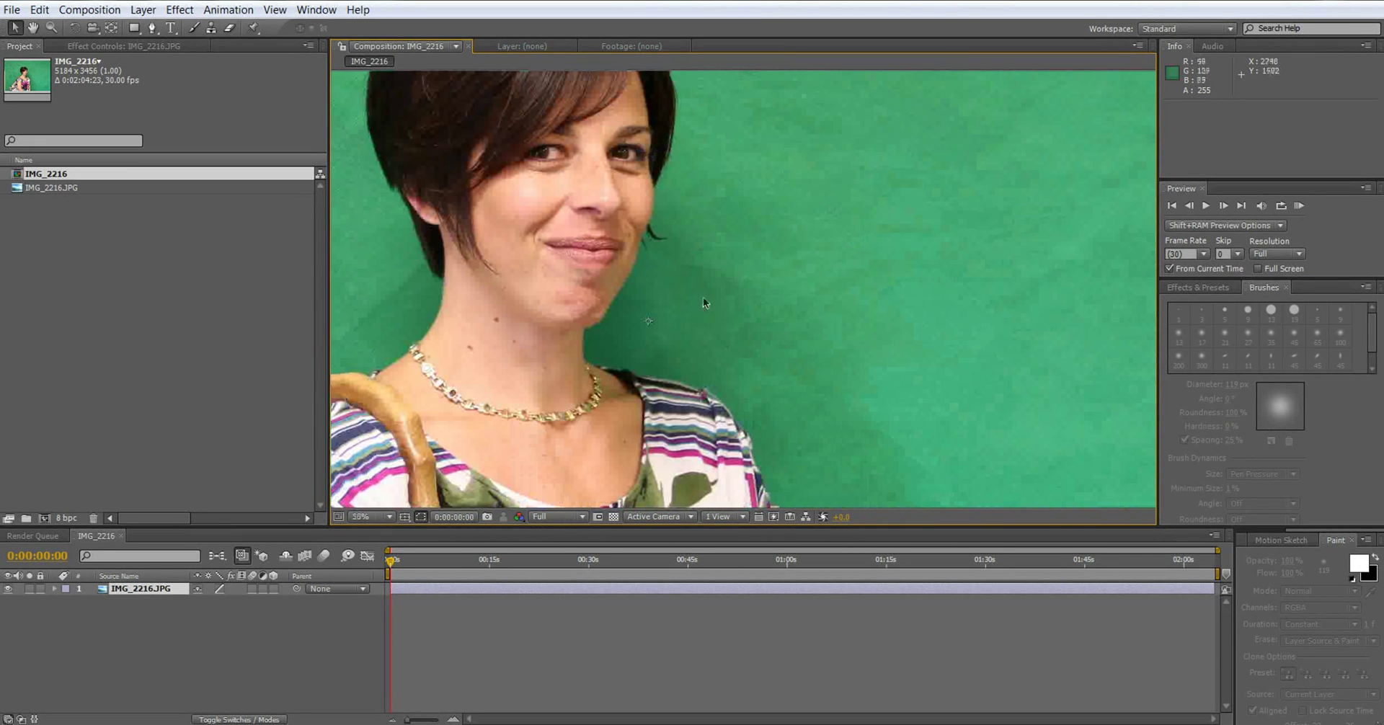
key(h)
drag(599, 228, 610, 318)
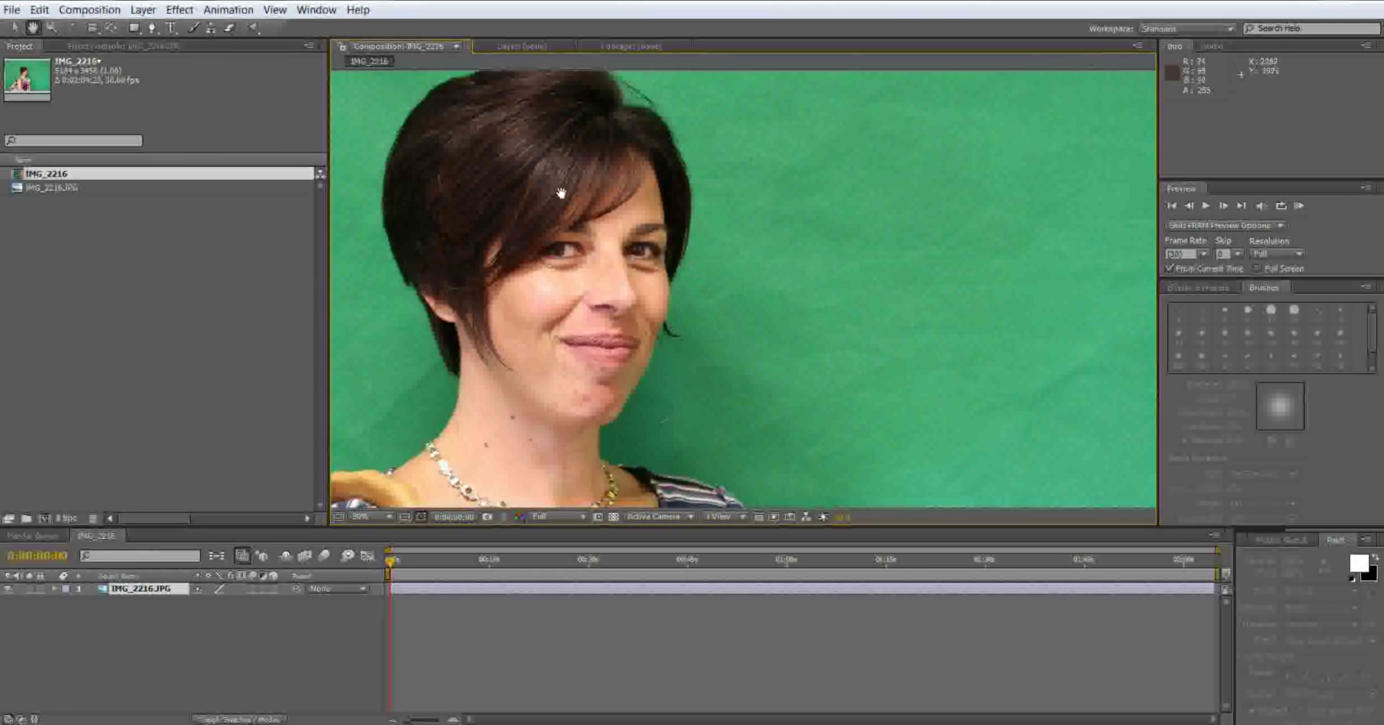
drag(560, 194, 591, 249)
key(v)
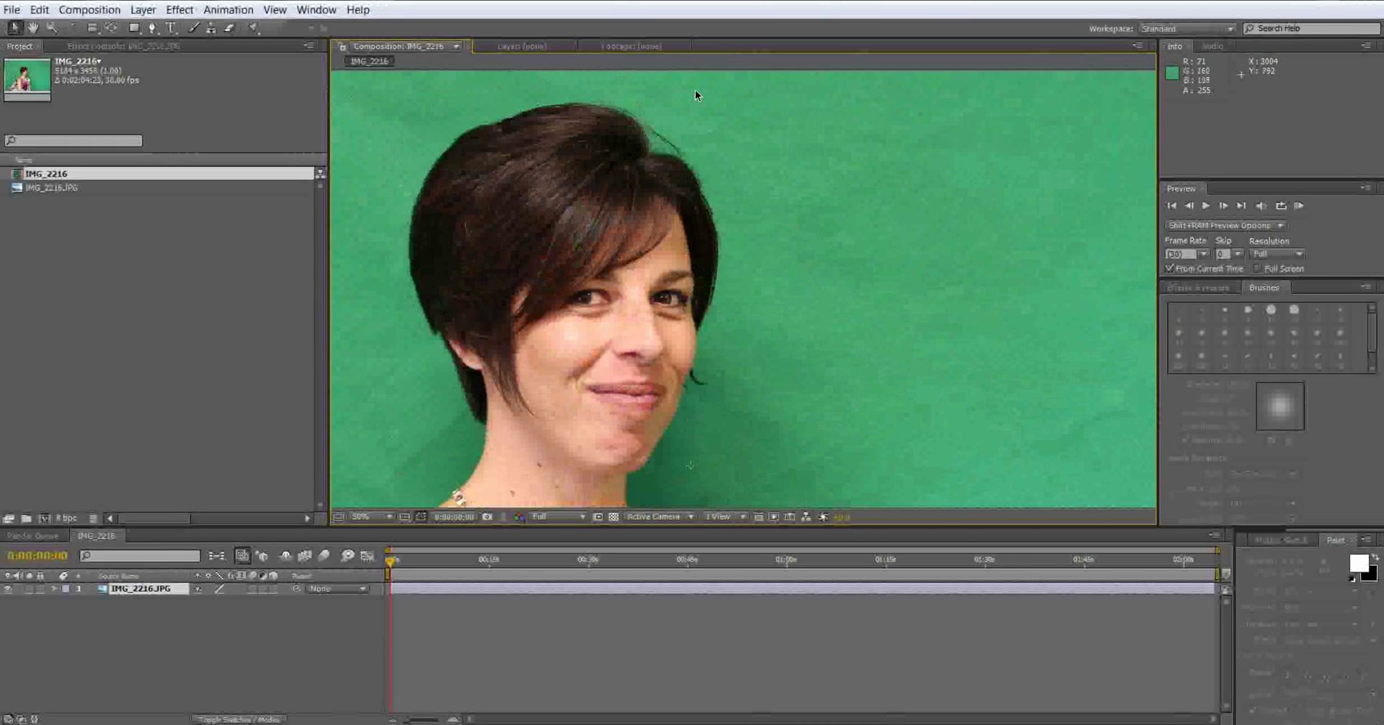
key(h)
drag(542, 310, 770, 285)
scroll(770, 285, down, 10)
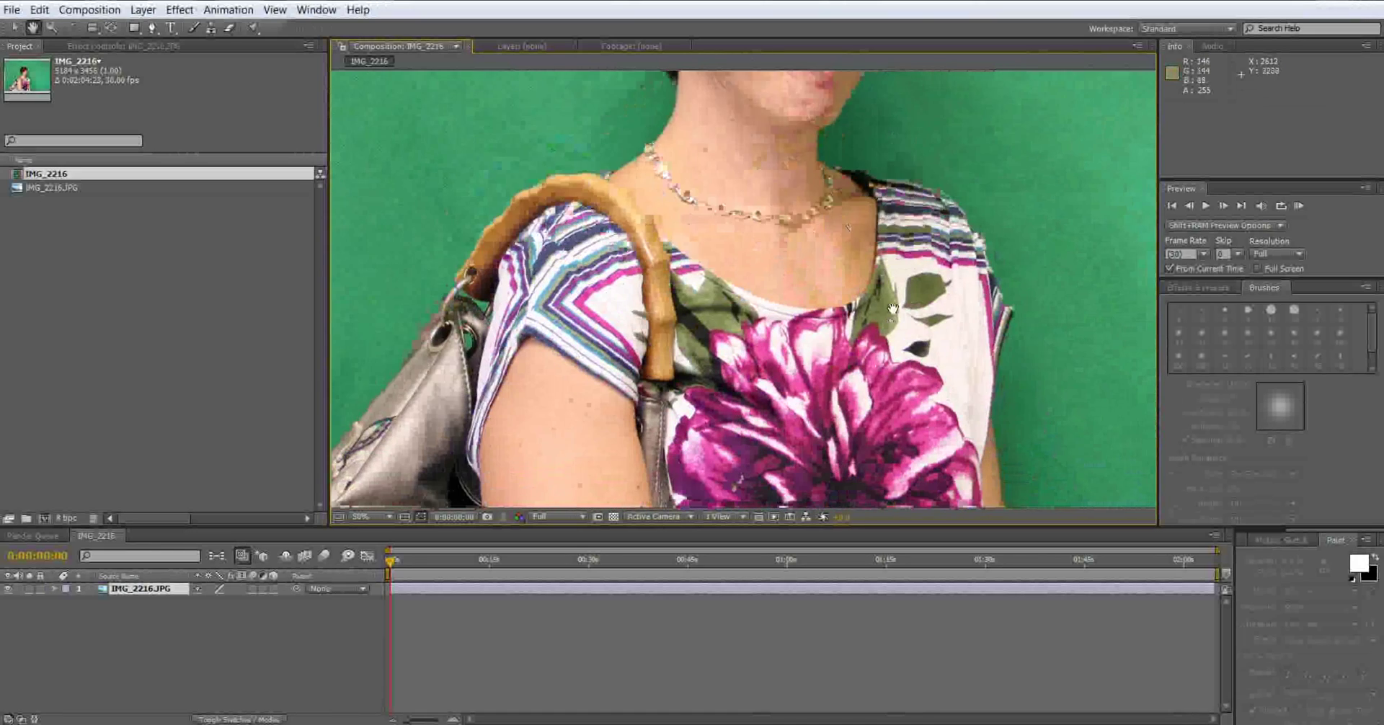
drag(857, 341, 799, 85)
drag(404, 86, 897, 426)
scroll(751, 330, down, 2)
key(space)
drag(715, 297, 645, 337)
- Draw a rectangular mask over the bare strip along the photo's left edge and set its mode to Subtract
click(134, 28)
key(q)
drag(602, 120, 496, 465)
click(125, 642)
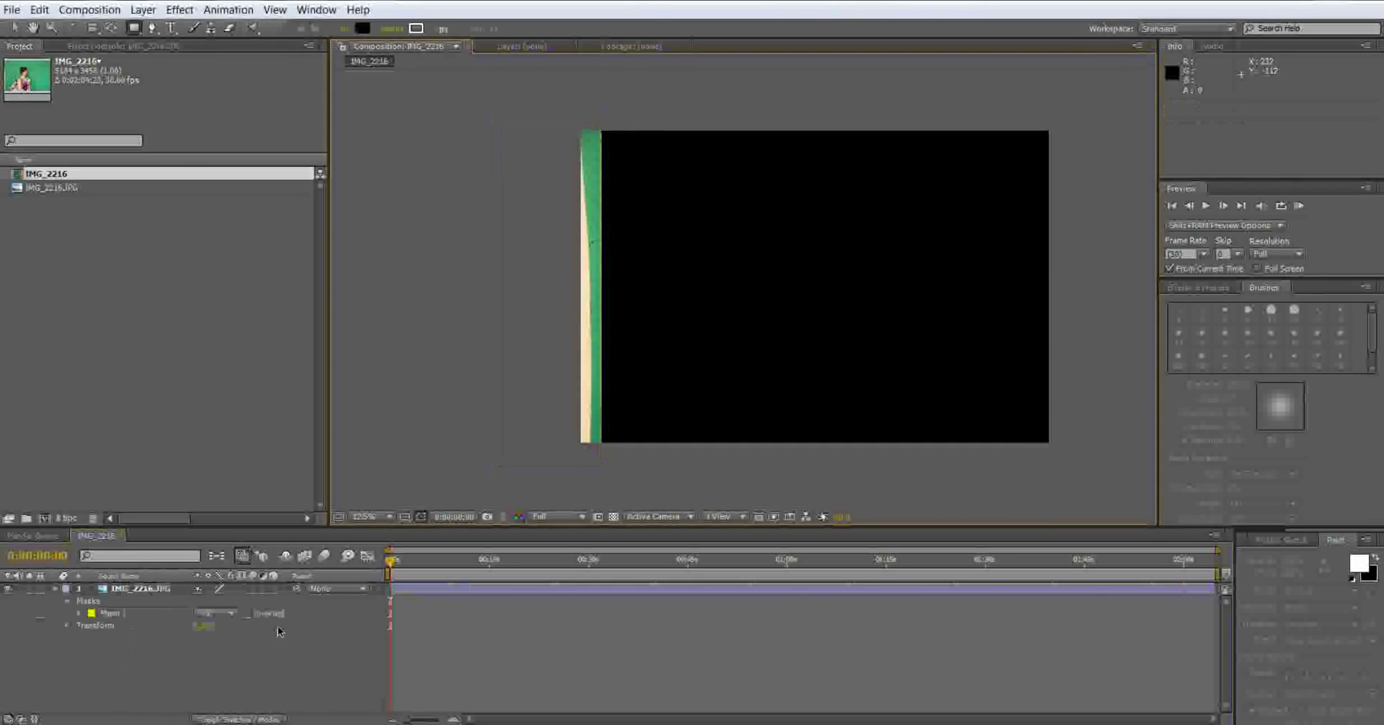
click(229, 614)
click(232, 632)
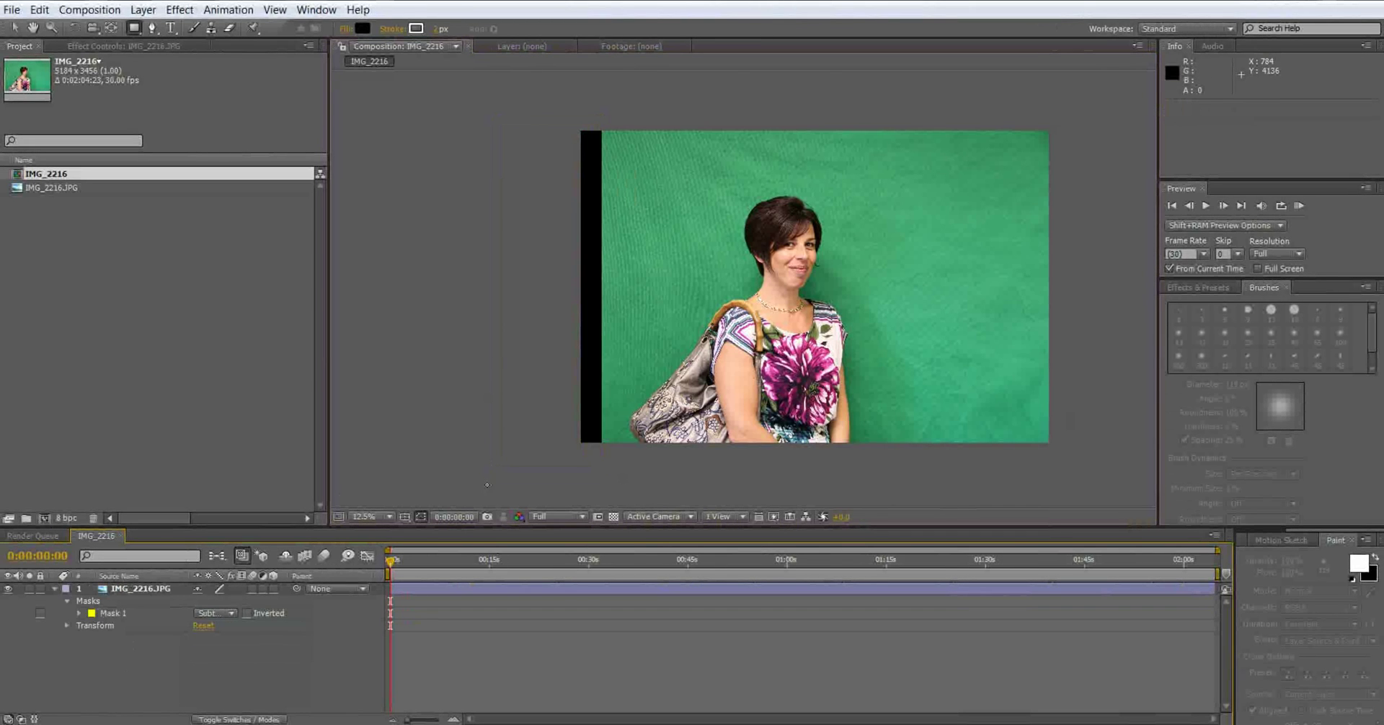
- Find the Keylight (1.2) effect and apply it to the photo layer
key(h)
drag(754, 344, 671, 348)
click(1197, 287)
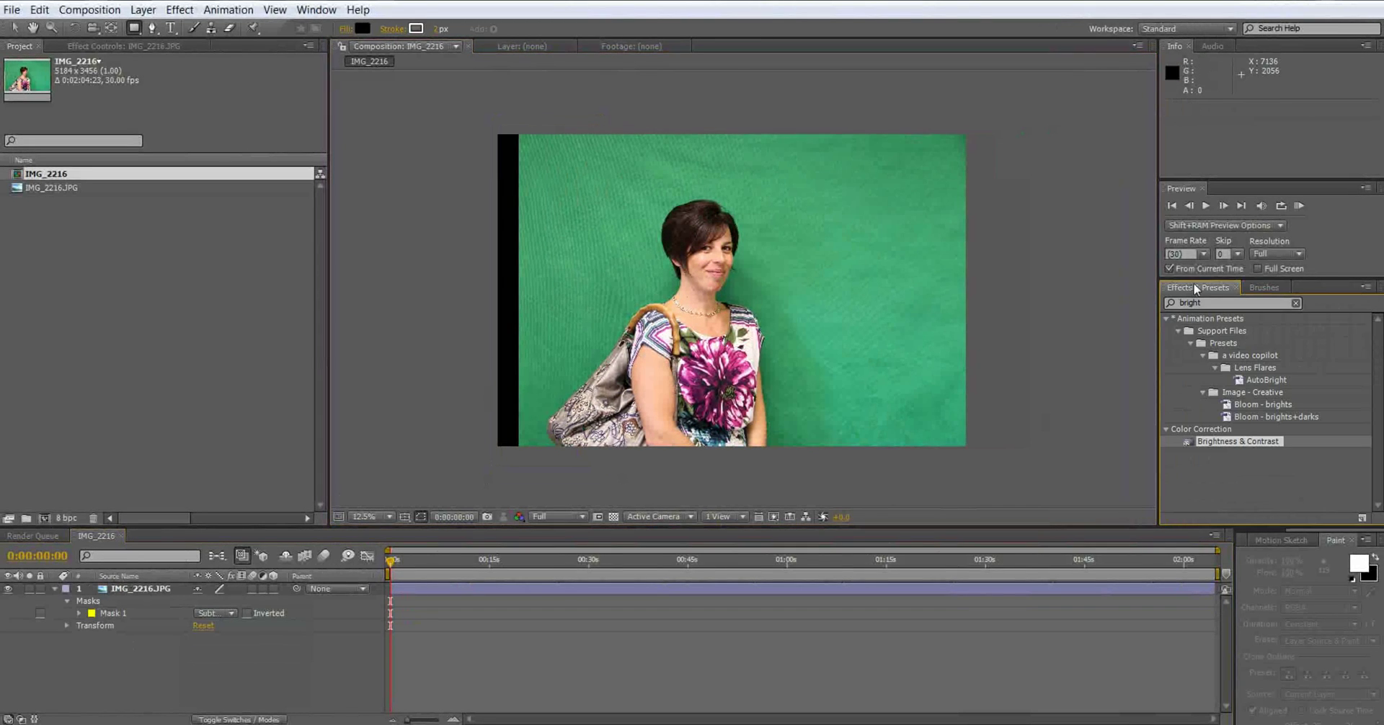
double_click(1227, 301)
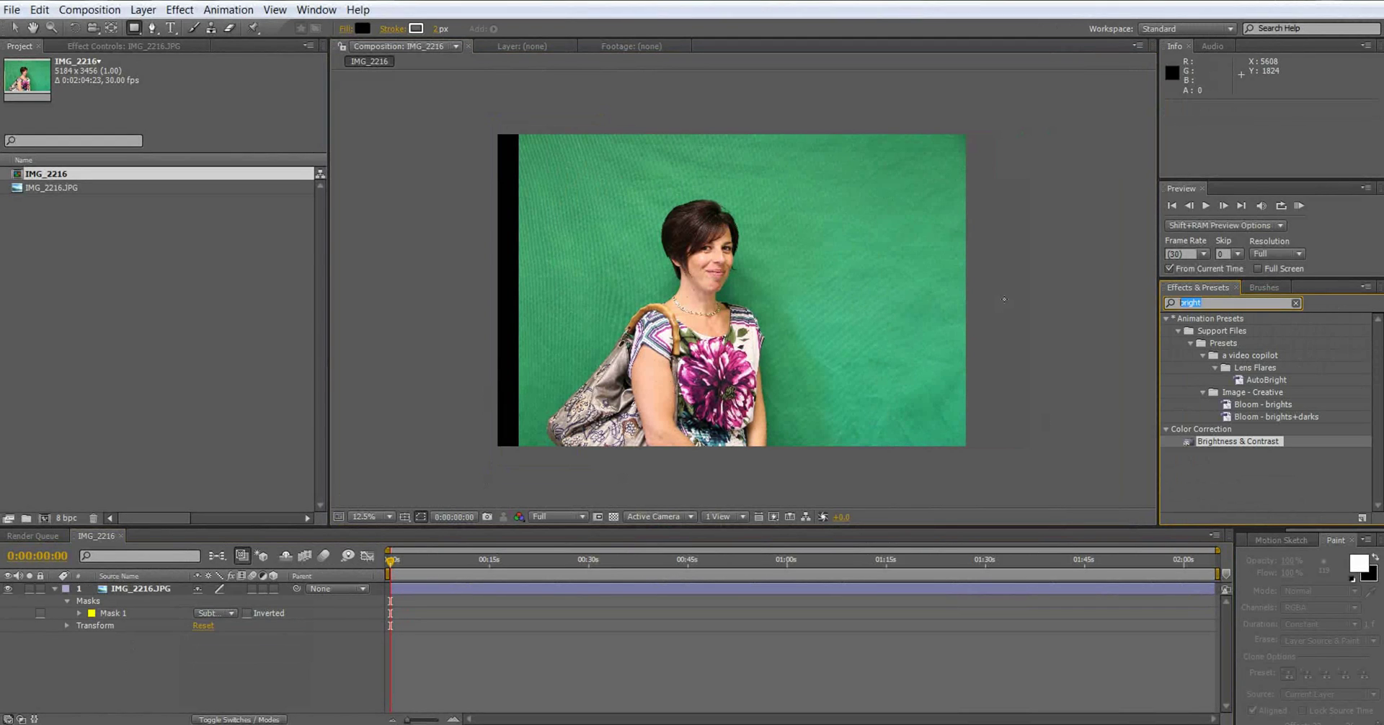
key(BackSpace)
text(Keyl)
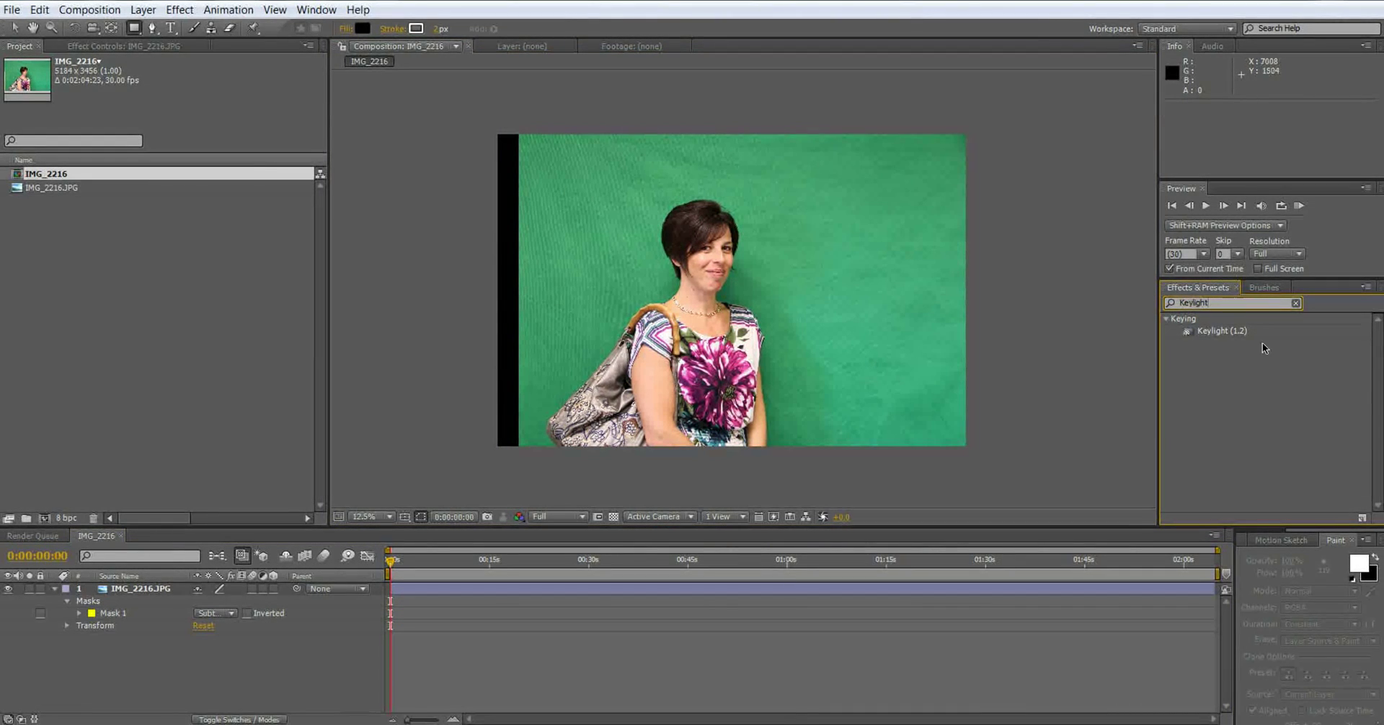
drag(1222, 331, 732, 290)
- Sample the green backdrop beside the woman's head as Keylight's Screen Colour and show the transparency grid
click(15, 27)
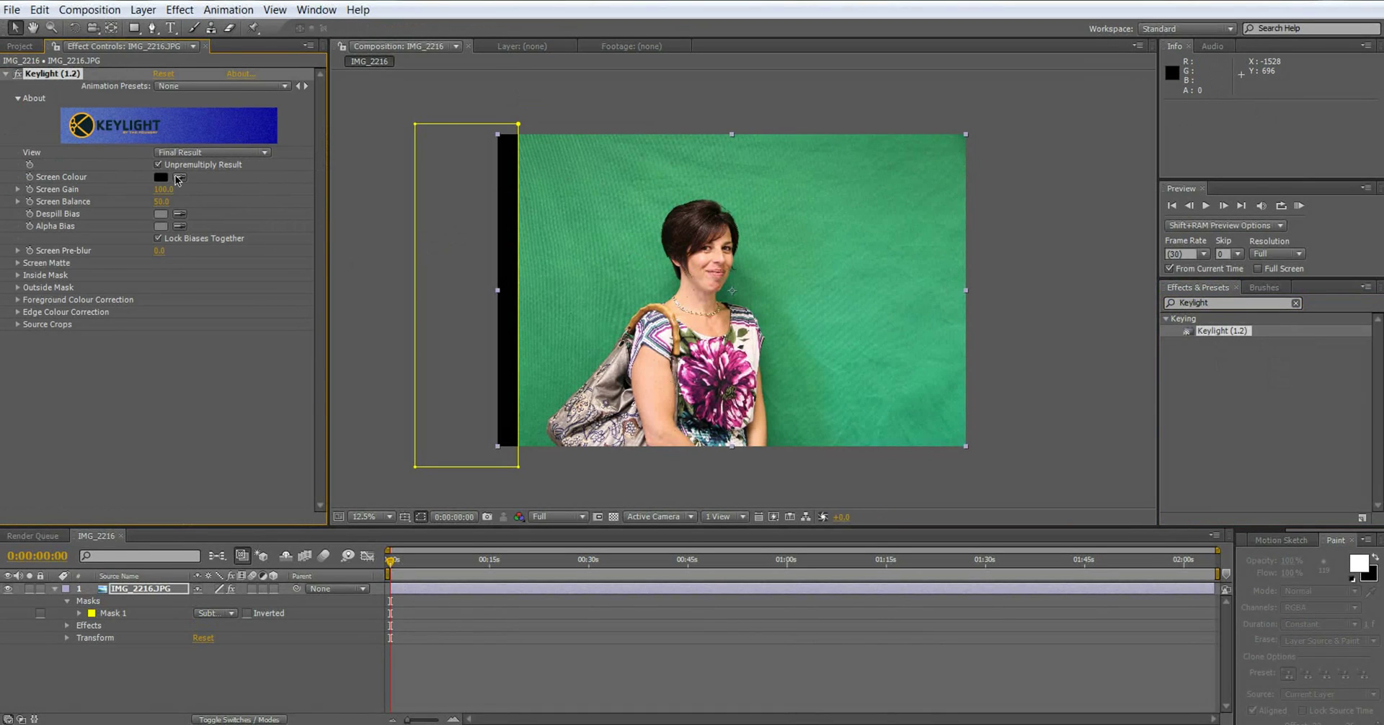
click(179, 177)
click(611, 173)
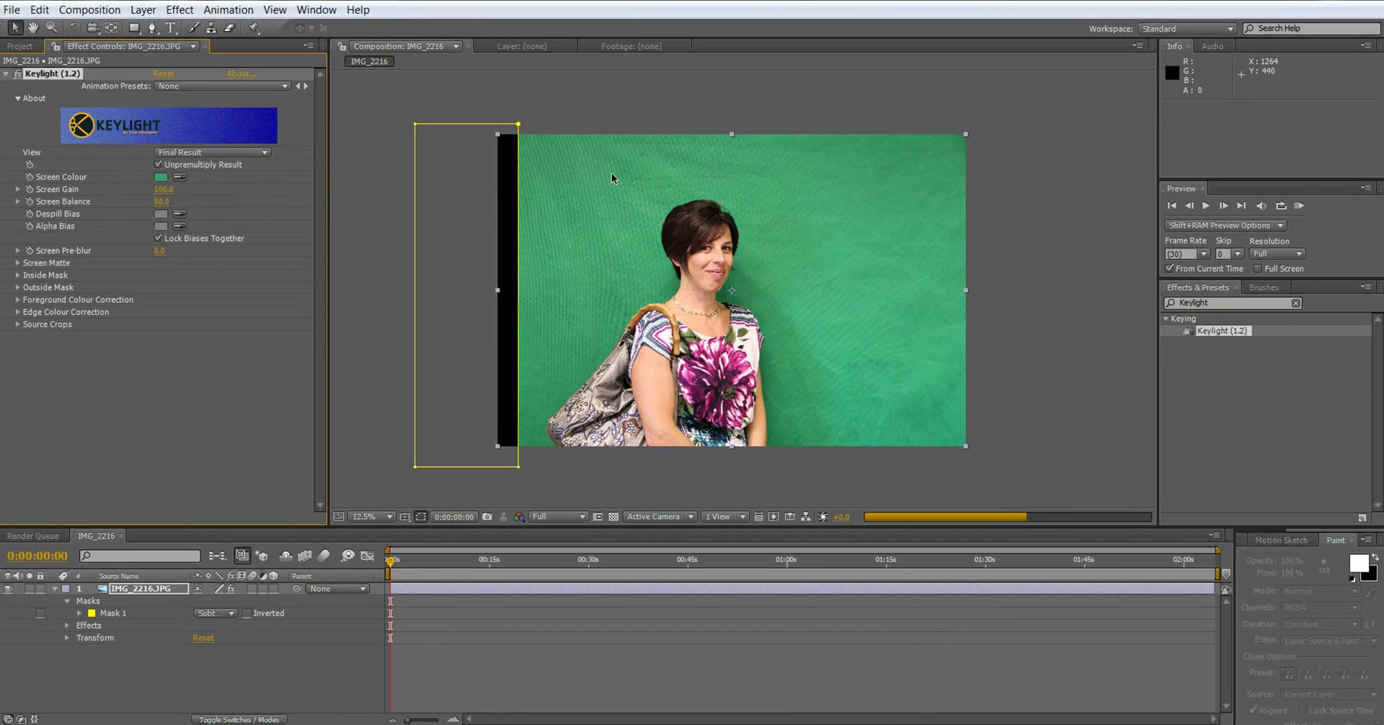
click(1084, 281)
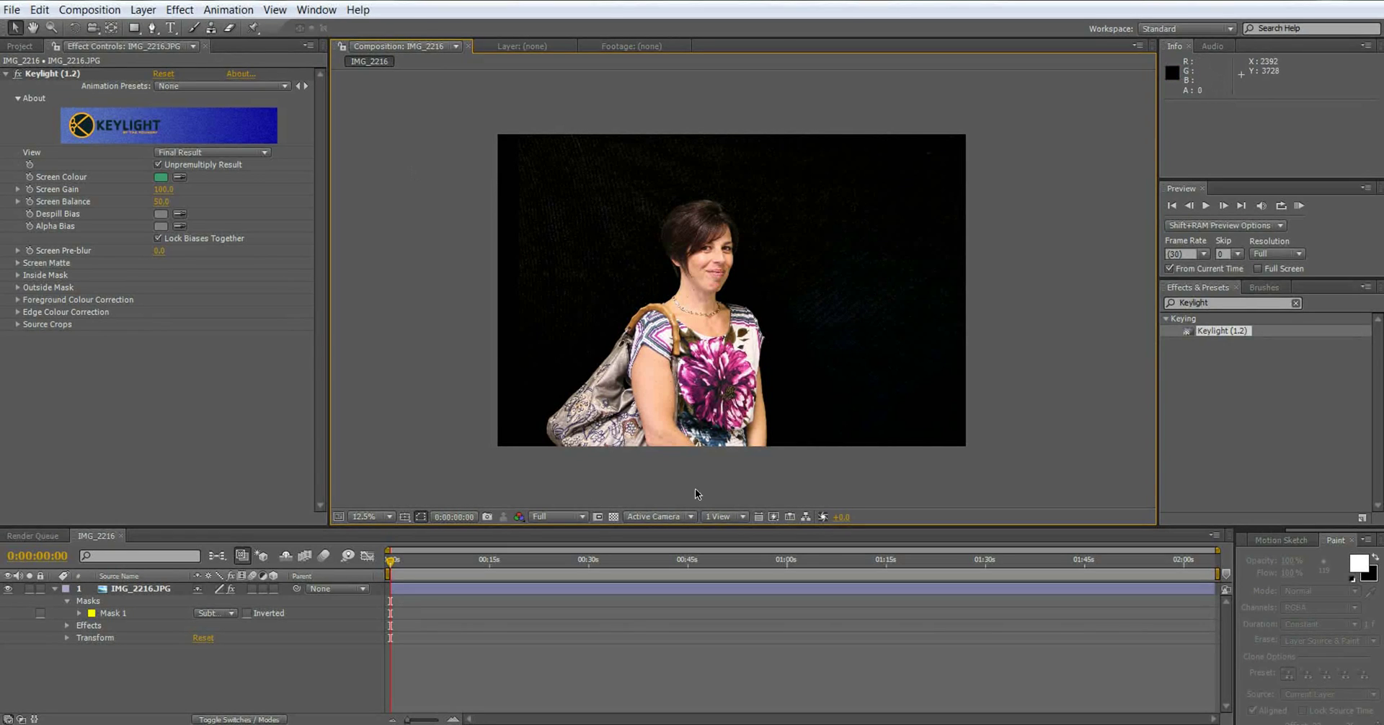
click(613, 516)
- Check the leftover shadow beside the neck and set Keylight's Screen Gain to 125
scroll(694, 311, up, 6)
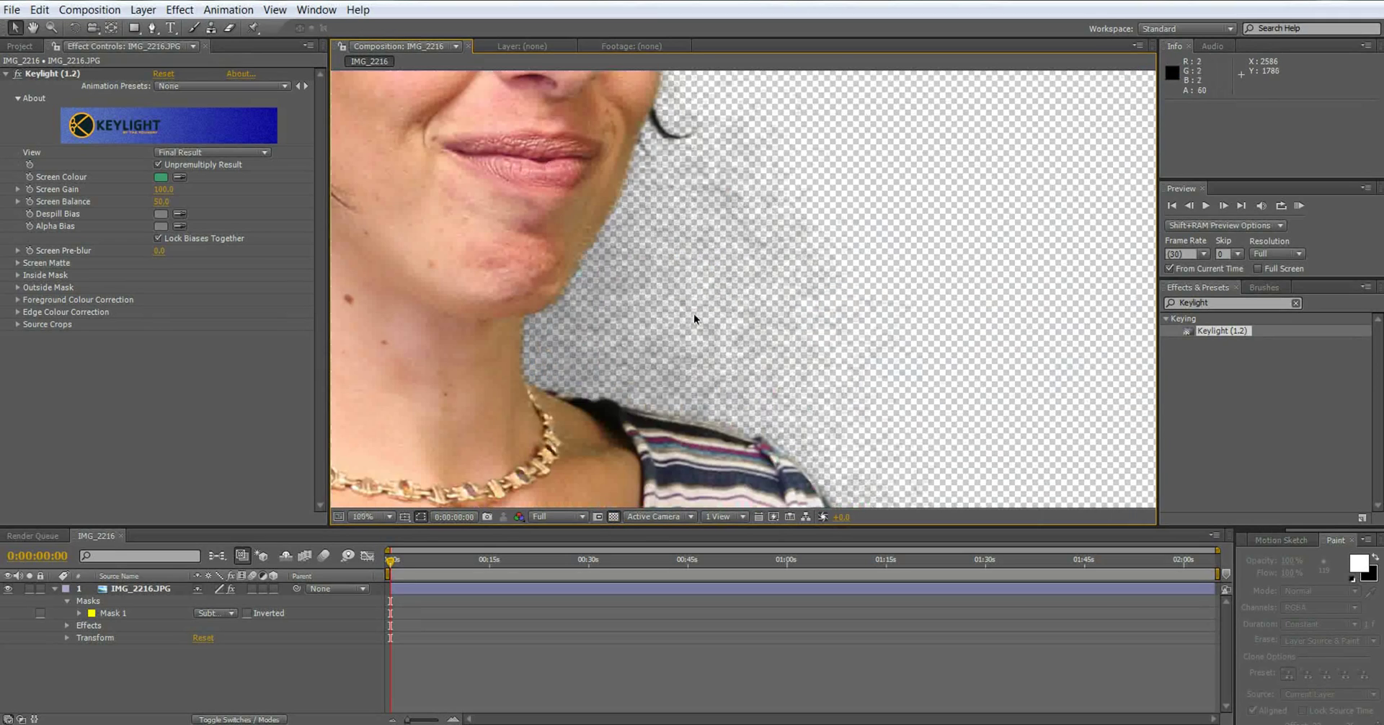
scroll(435, 306, up, 1)
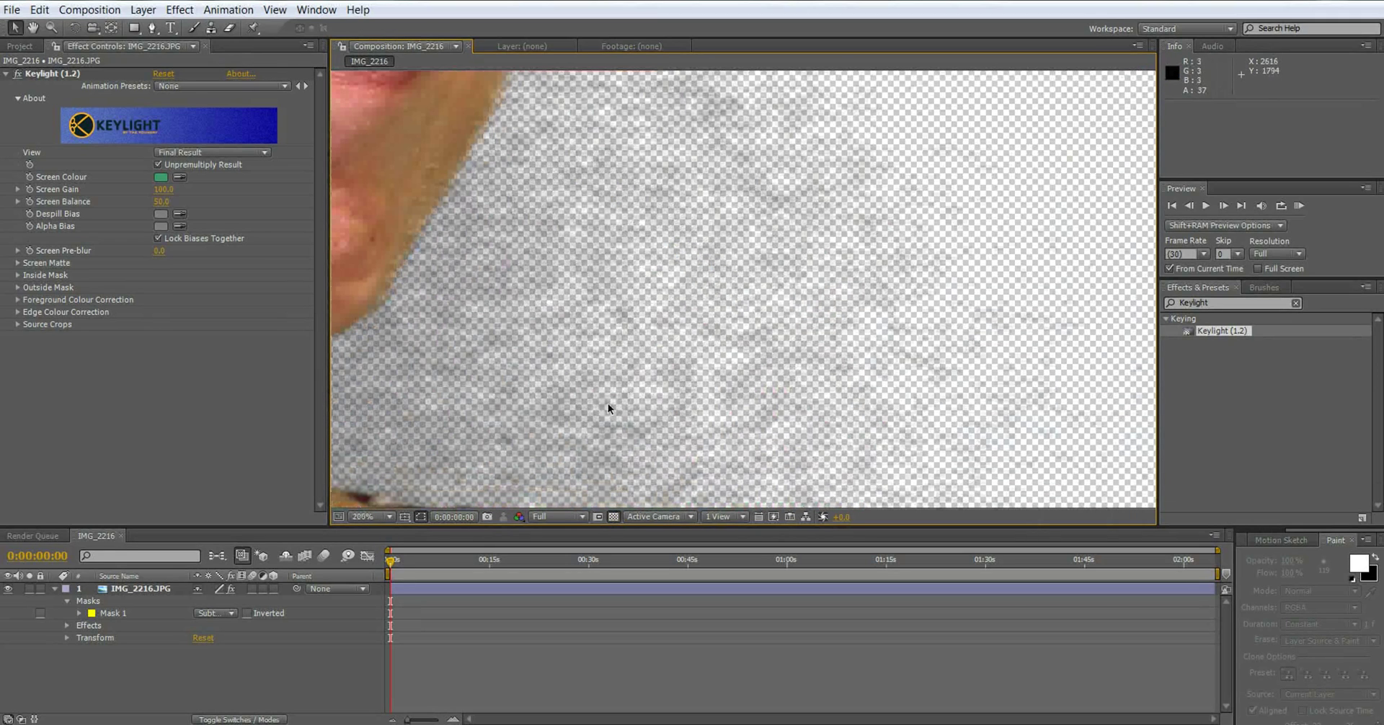
click(163, 189)
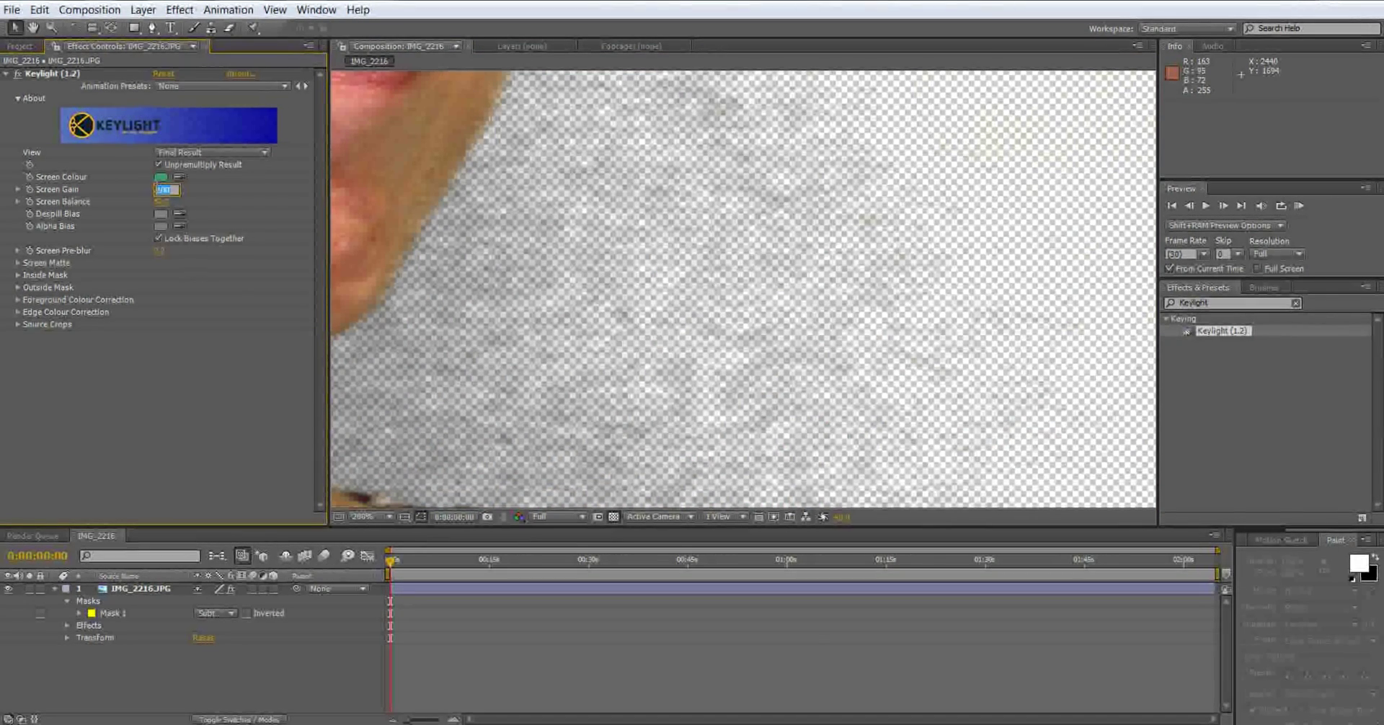
text(125)
key(Return)
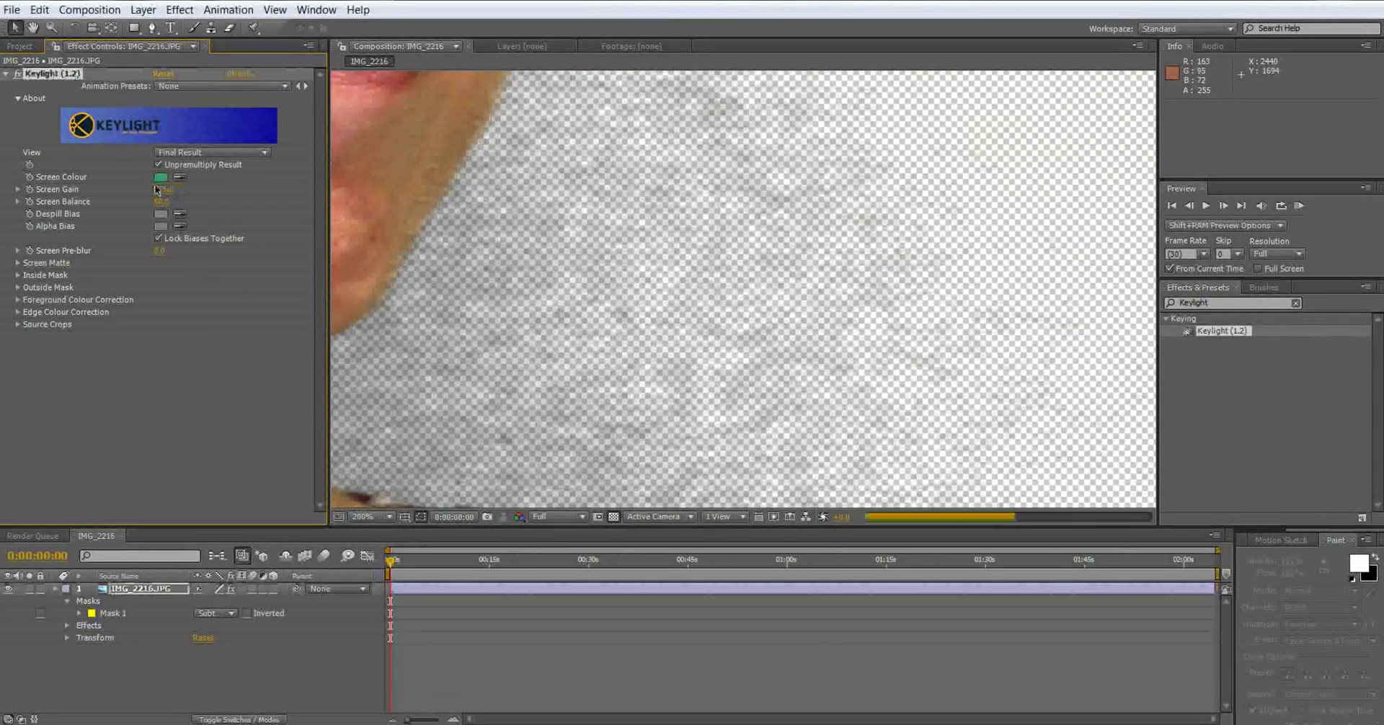
- Inspect the keyed edges around the woman's face and hair, including the stray strands on top
scroll(533, 214, down, 1)
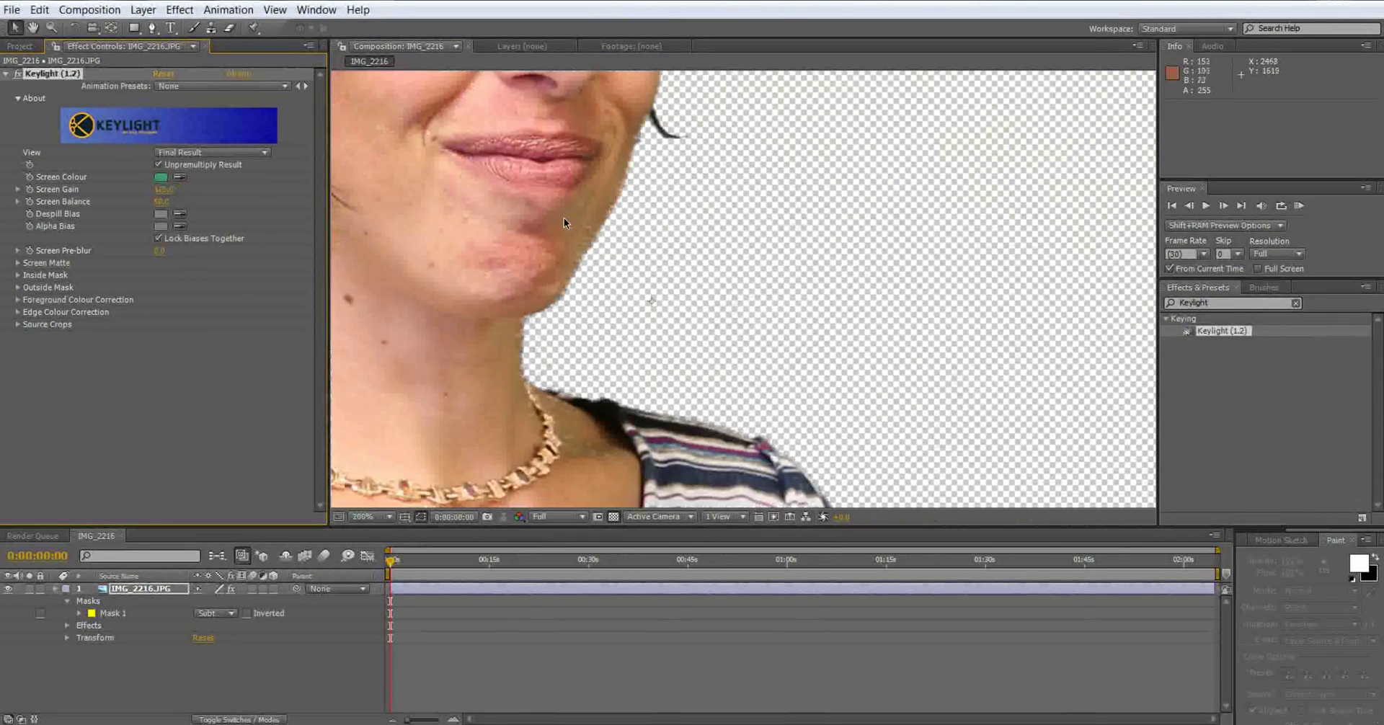
scroll(565, 219, down, 1)
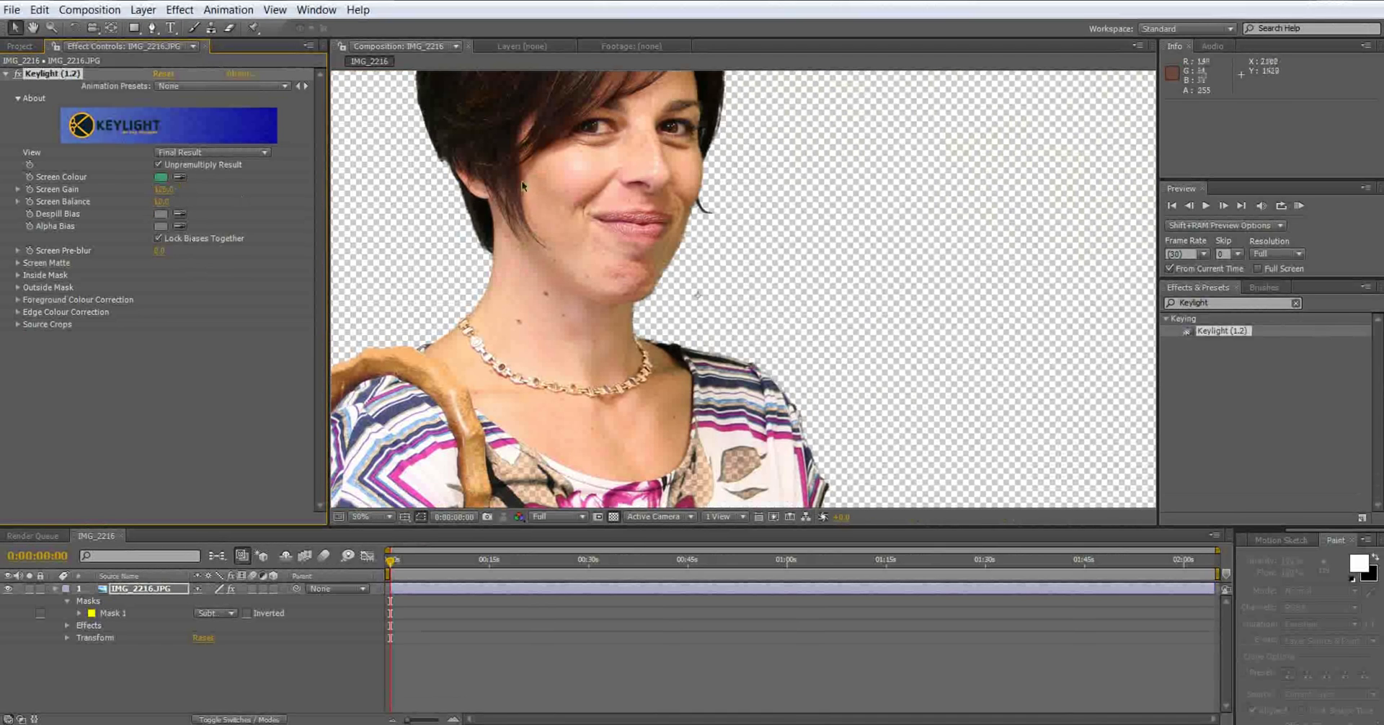
key(space)
drag(524, 185, 546, 353)
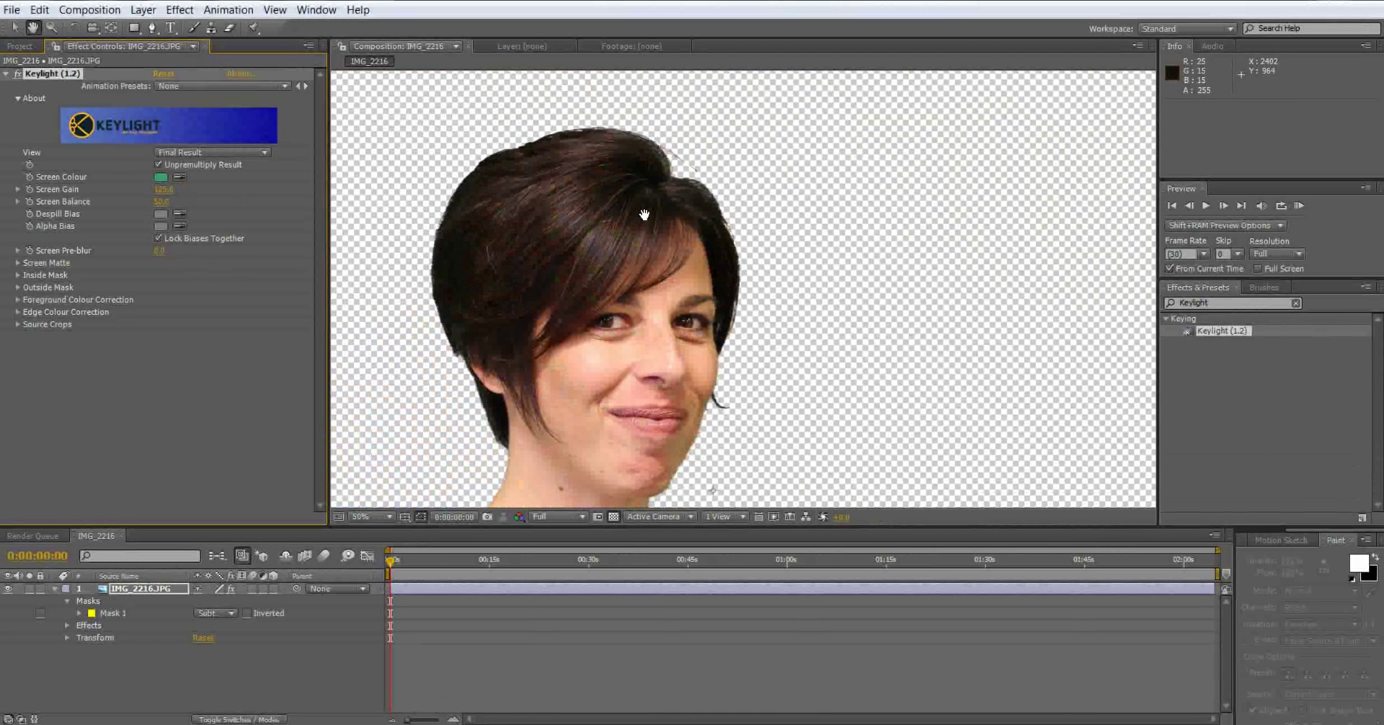
scroll(644, 210, up, 2)
drag(645, 172, 794, 424)
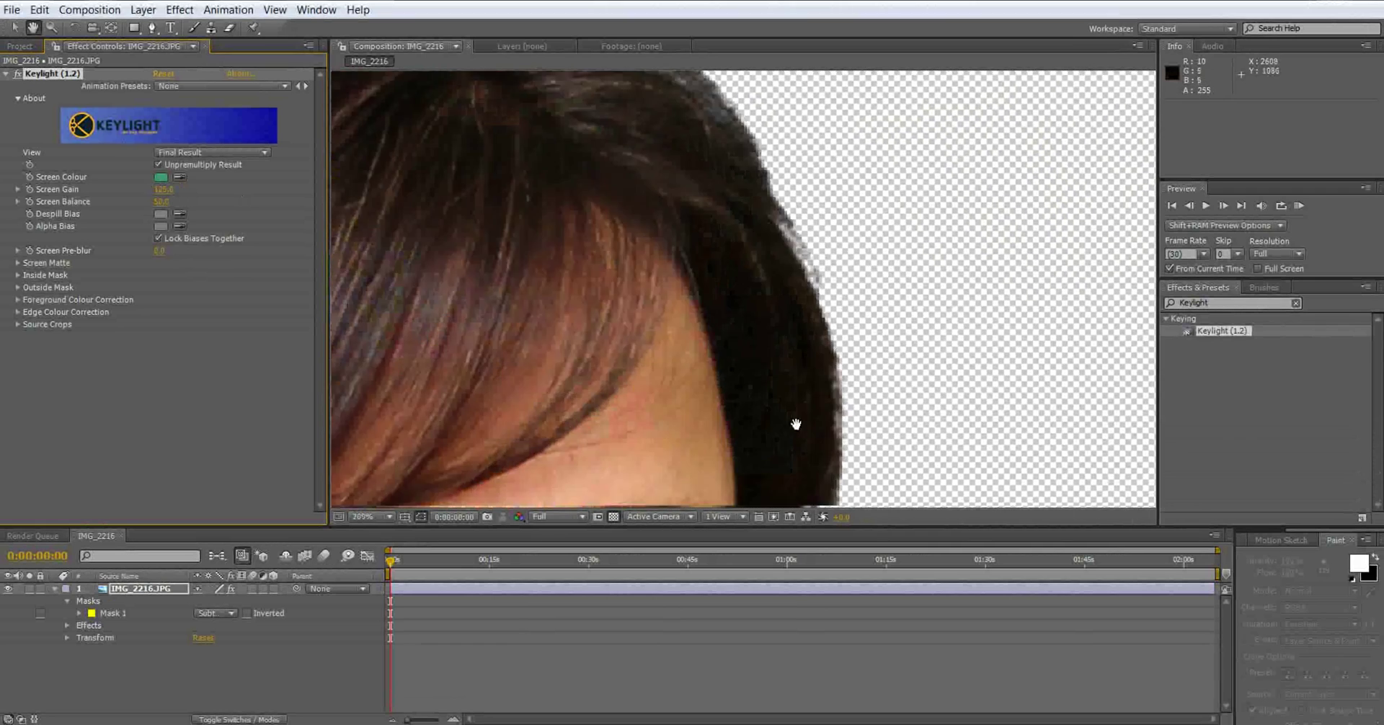
drag(694, 225, 973, 458)
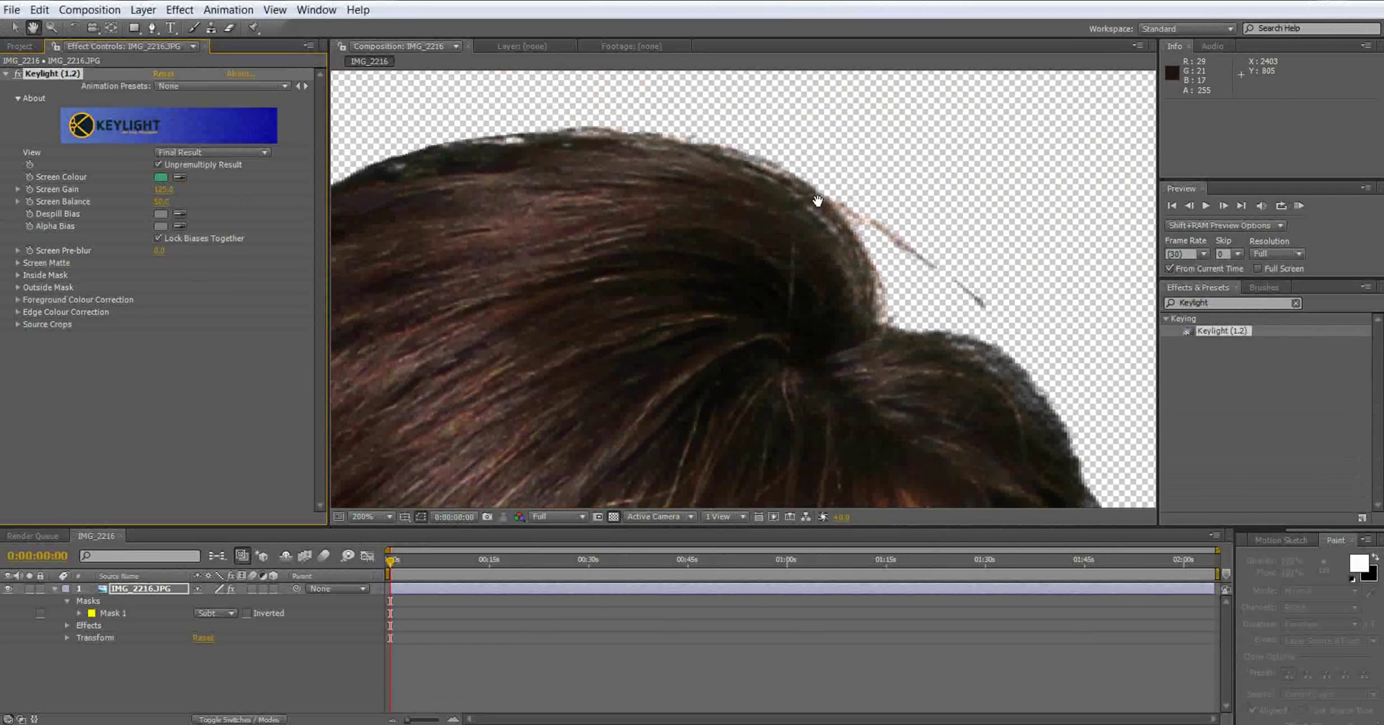
drag(530, 311, 810, 260)
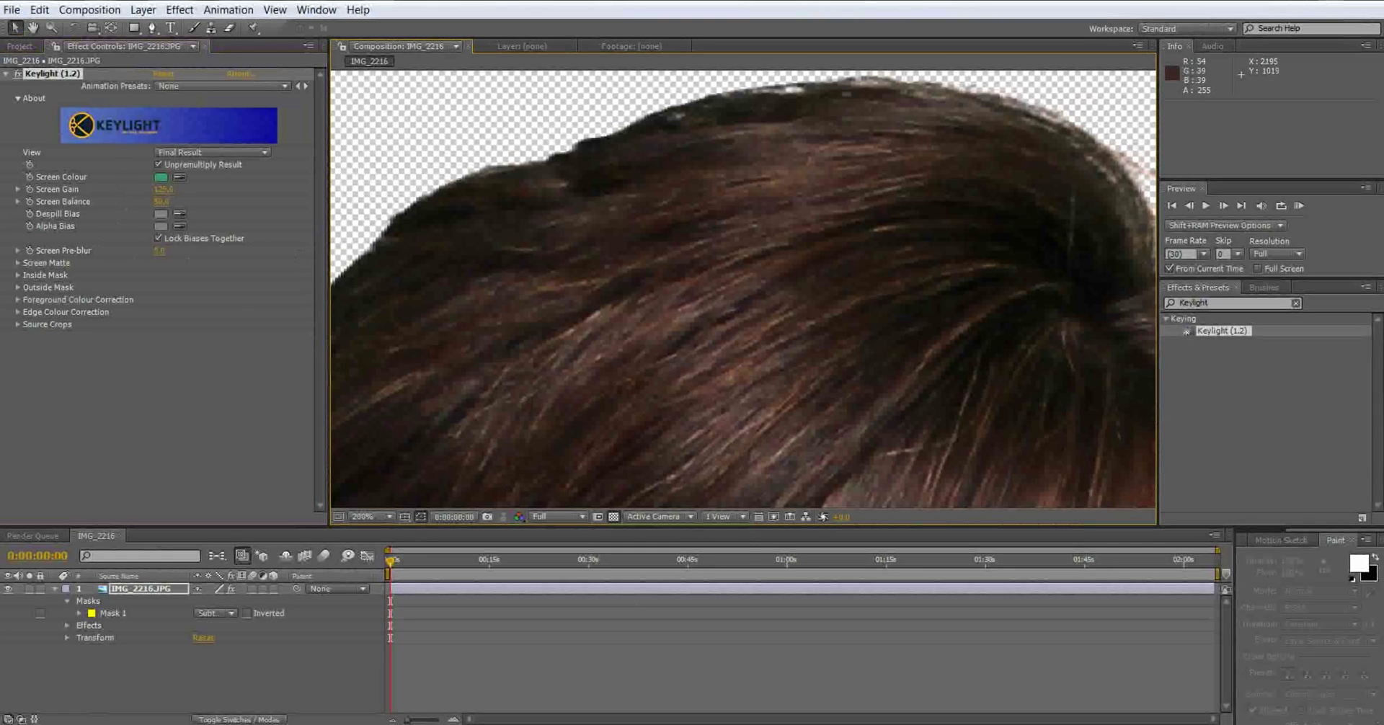
- Lower Keylight's Screen Balance and check the keyed edges around the woman's hair, face and neck
click(158, 202)
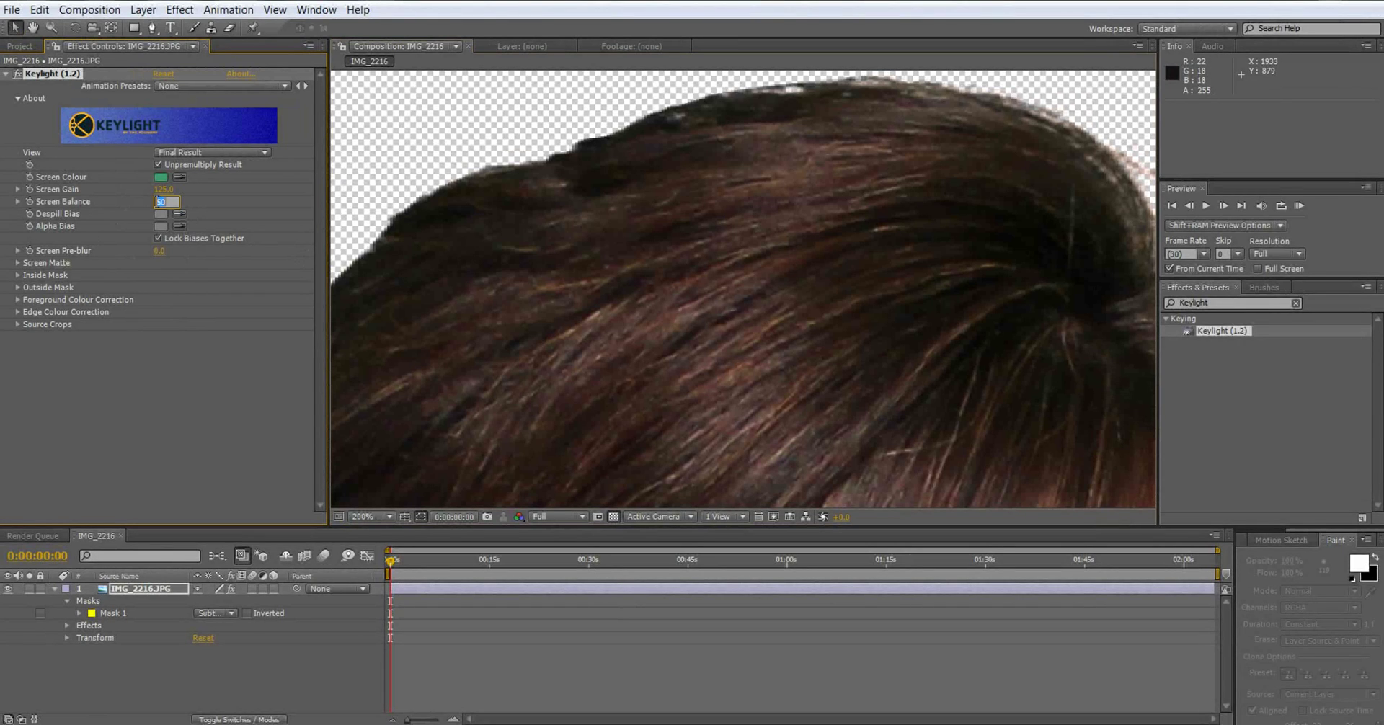
key(Return)
scroll(852, 256, down, 2)
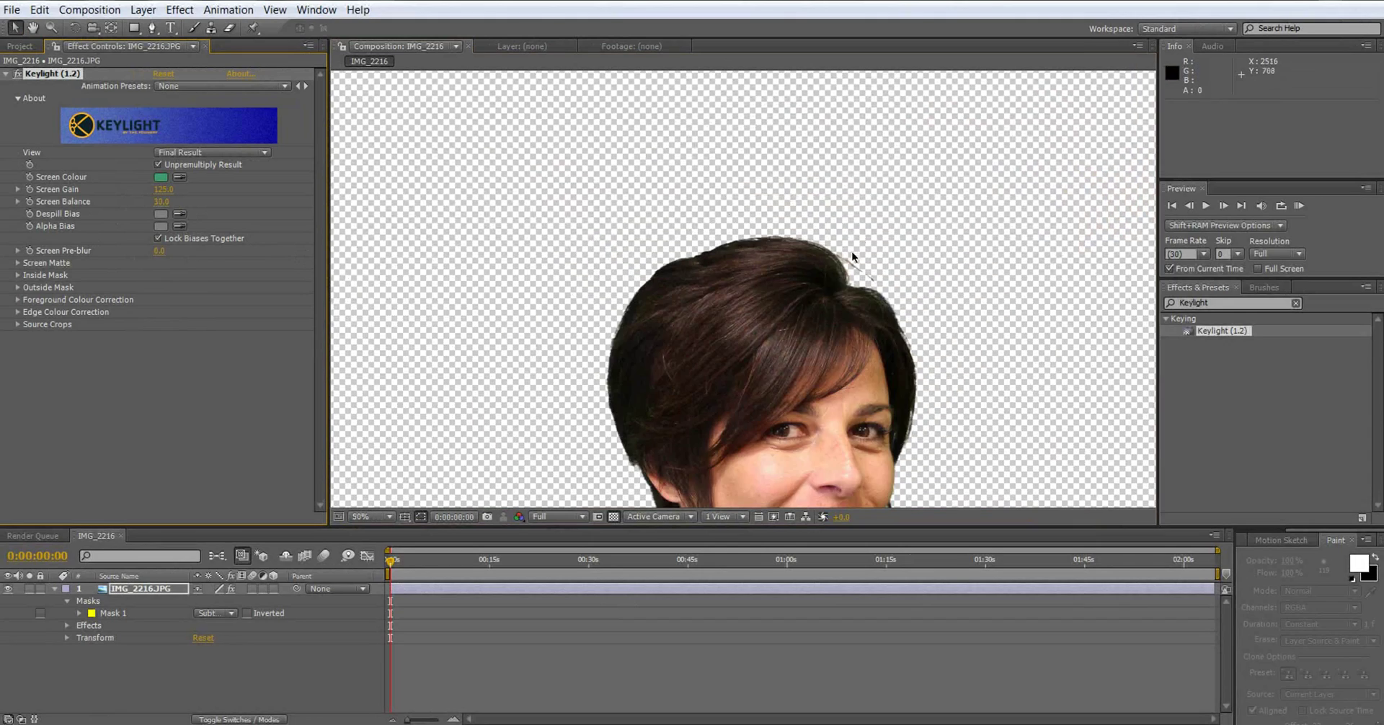
scroll(852, 255, up, 1)
drag(856, 277, 797, 13)
drag(642, 465, 830, 152)
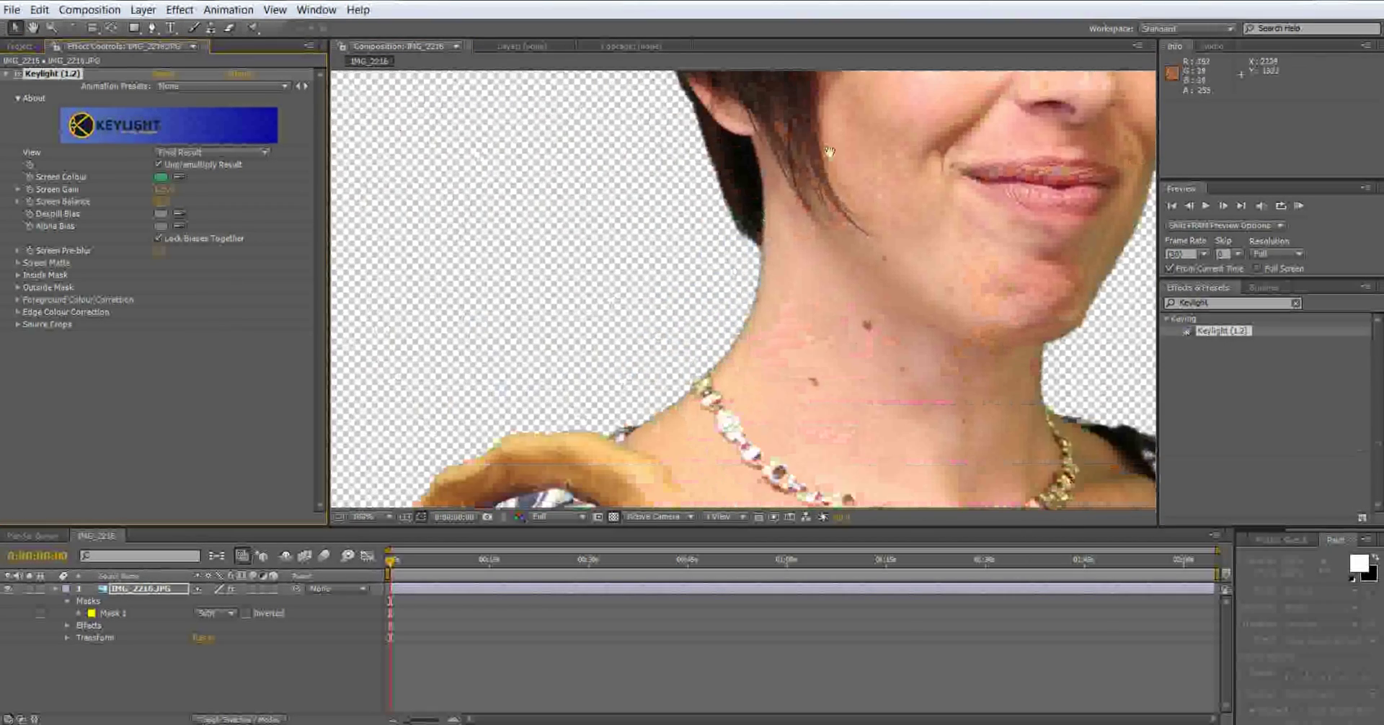
scroll(784, 343, down, 3)
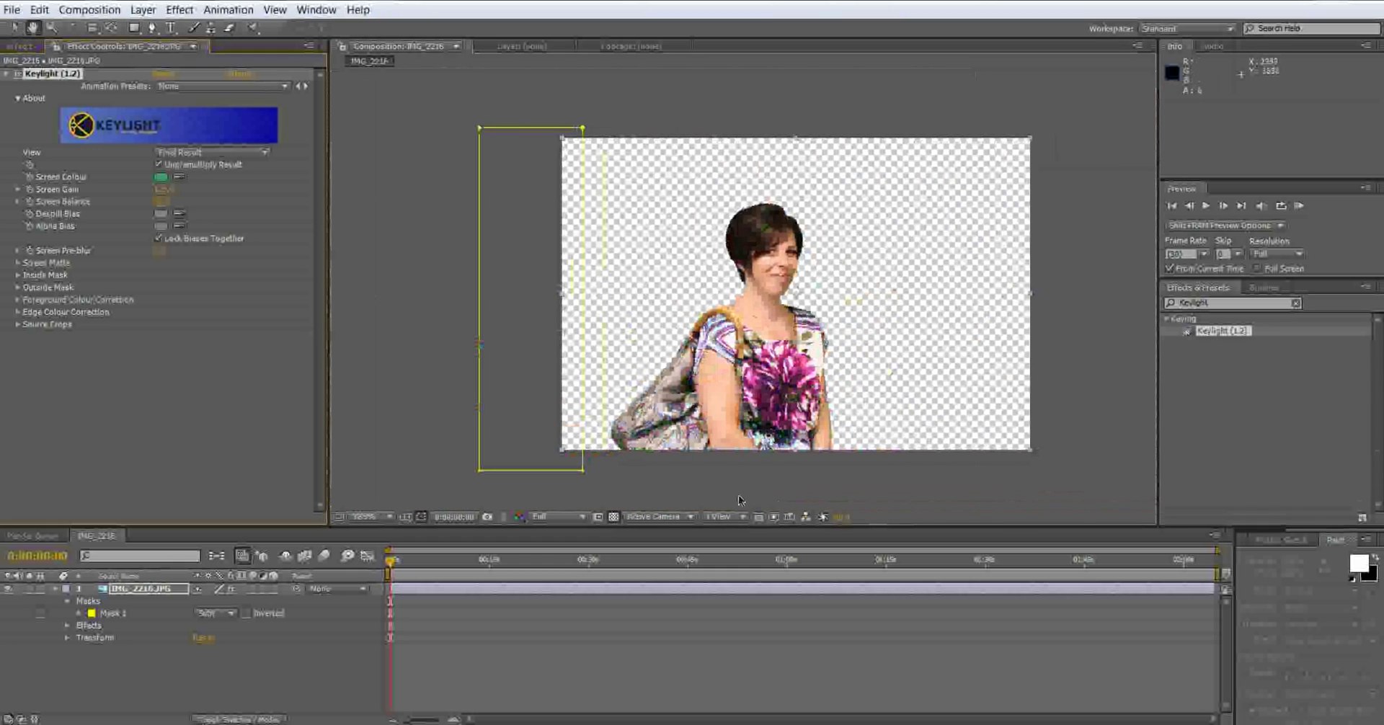
scroll(795, 351, up, 5)
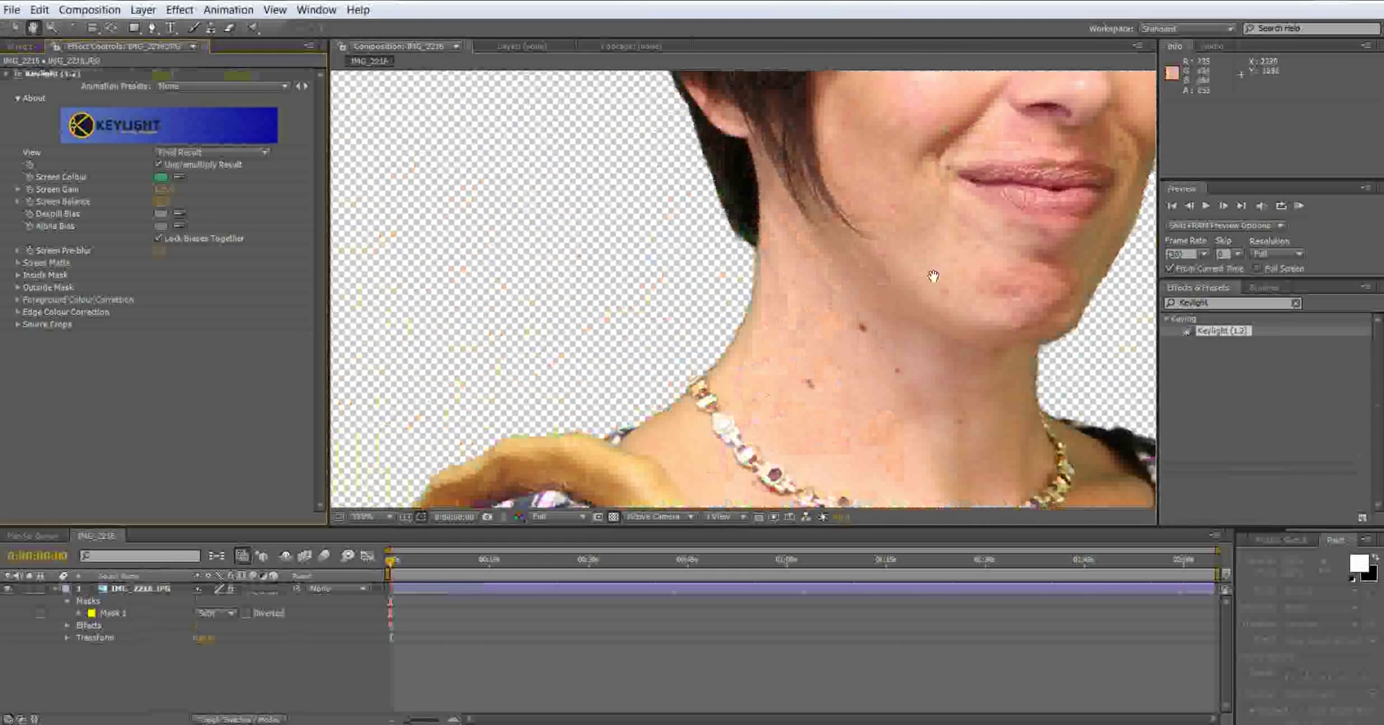
drag(933, 276, 509, 349)
drag(629, 171, 753, 289)
- Try a Keylight Screen Pre-blur of 3 and settle on a value of 5
click(164, 251)
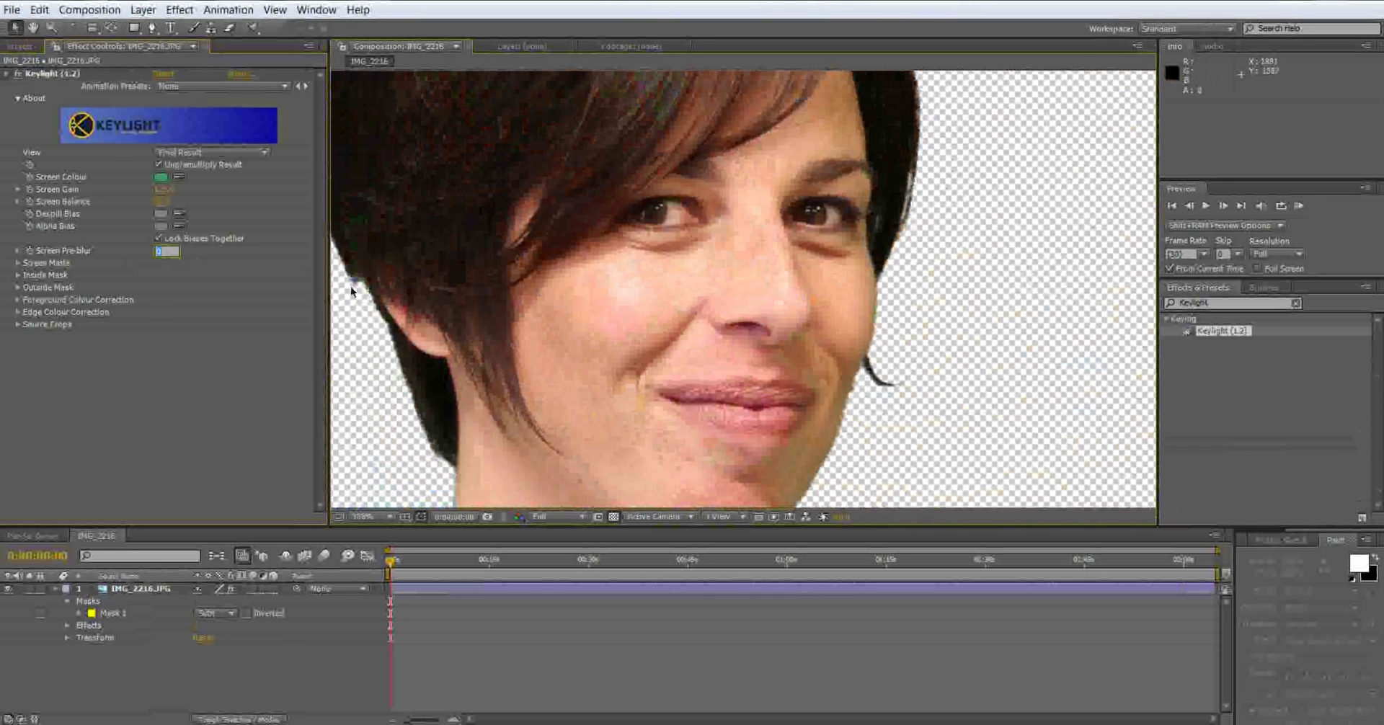
text(3)
key(Return)
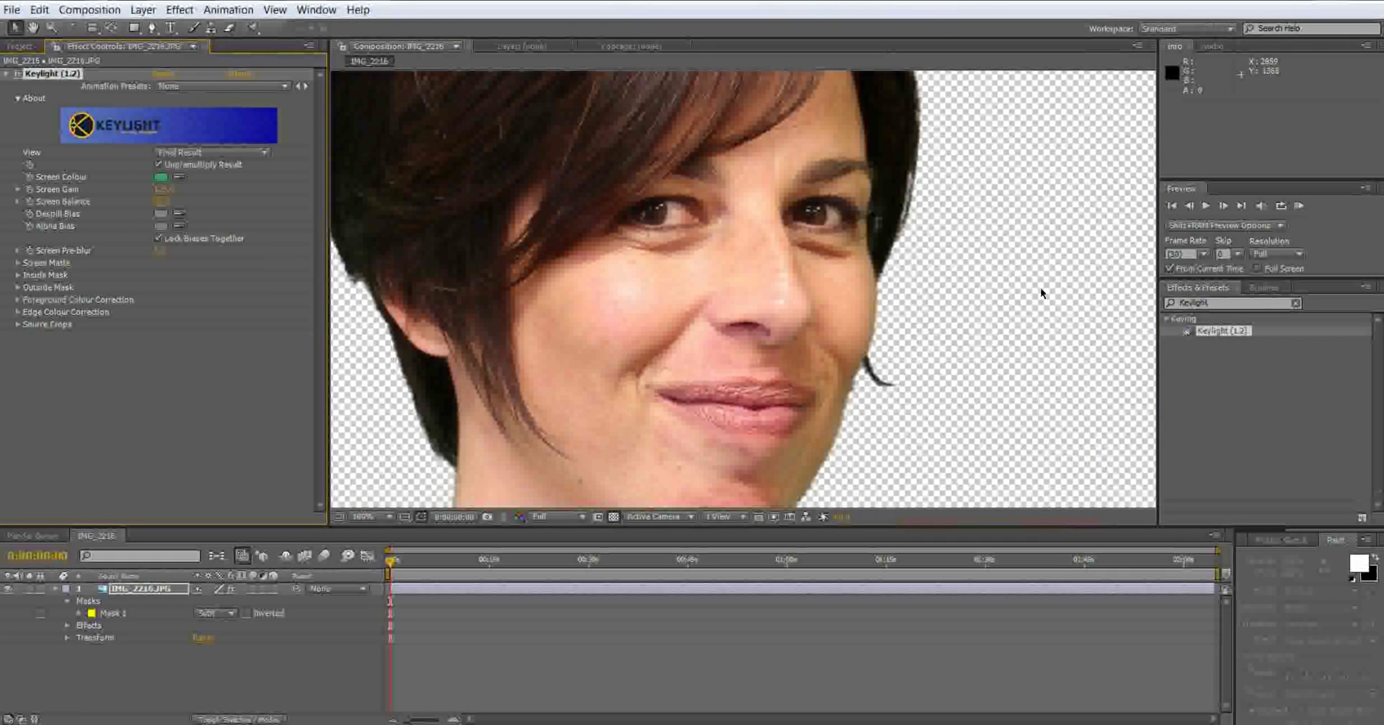
click(159, 253)
text(5)
key(Return)
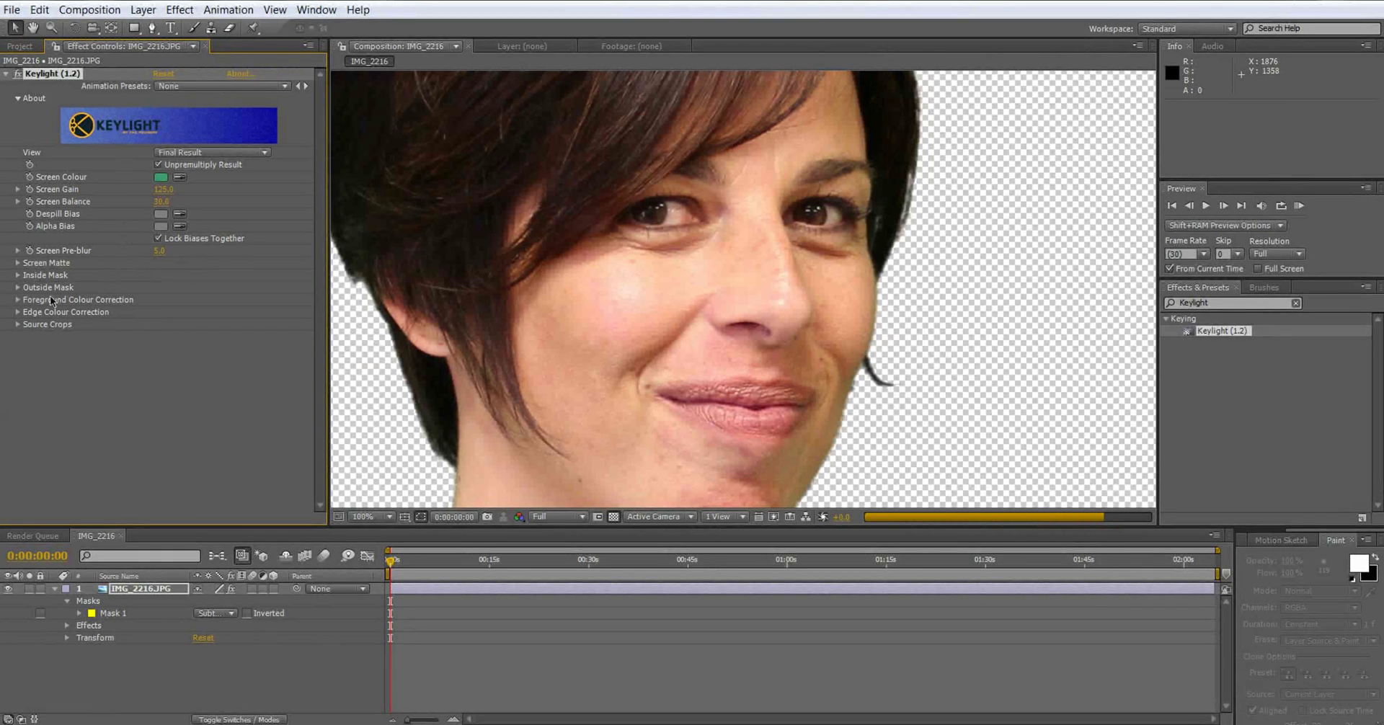
- Hide the transparency grid and inspect the keyed hair, face, bag and dress against the black background
scroll(559, 259, down, 1)
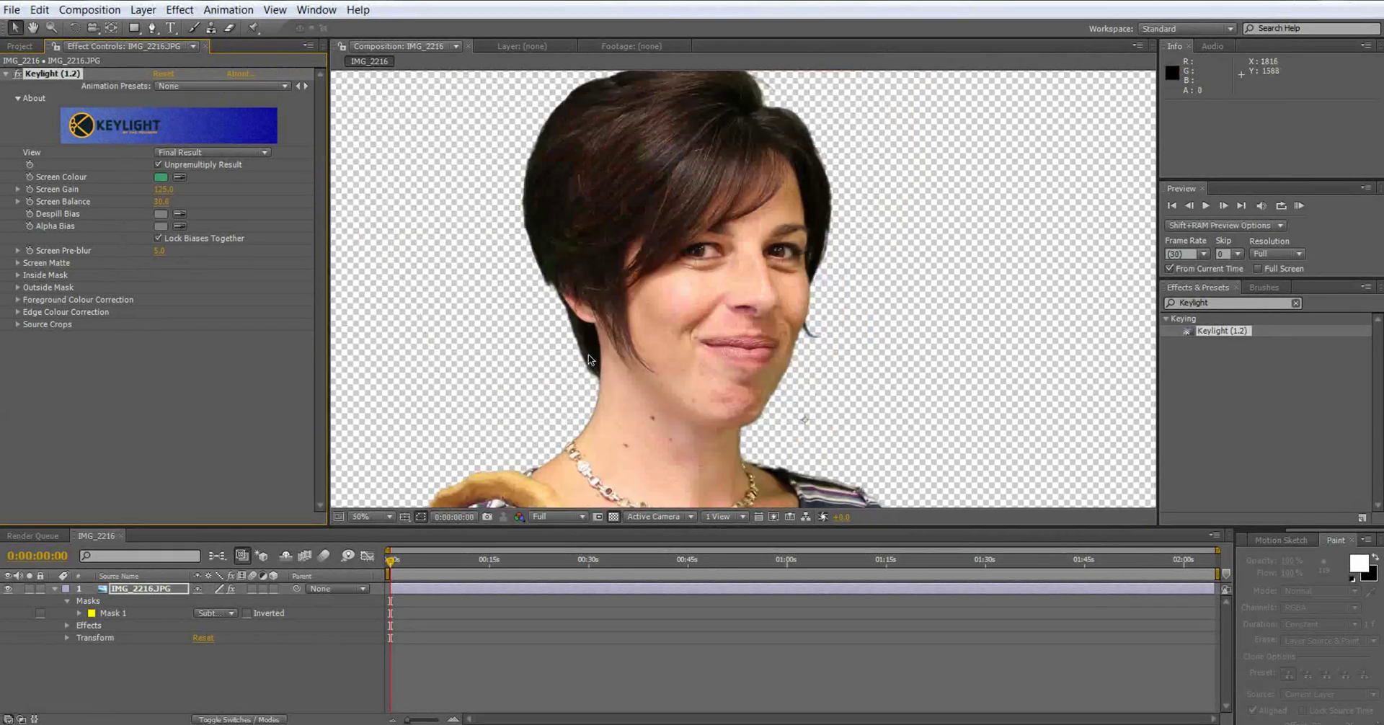
click(614, 516)
key(comma)
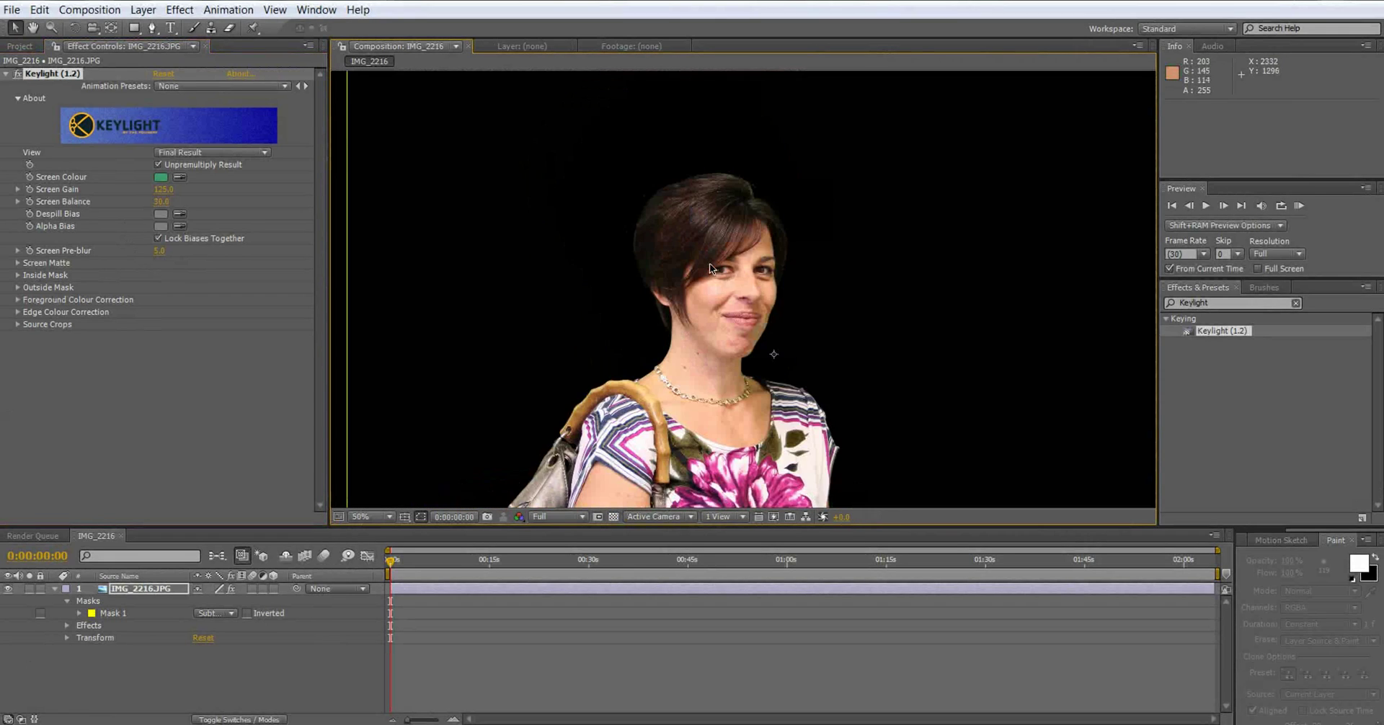
key(comma)
click(1054, 281)
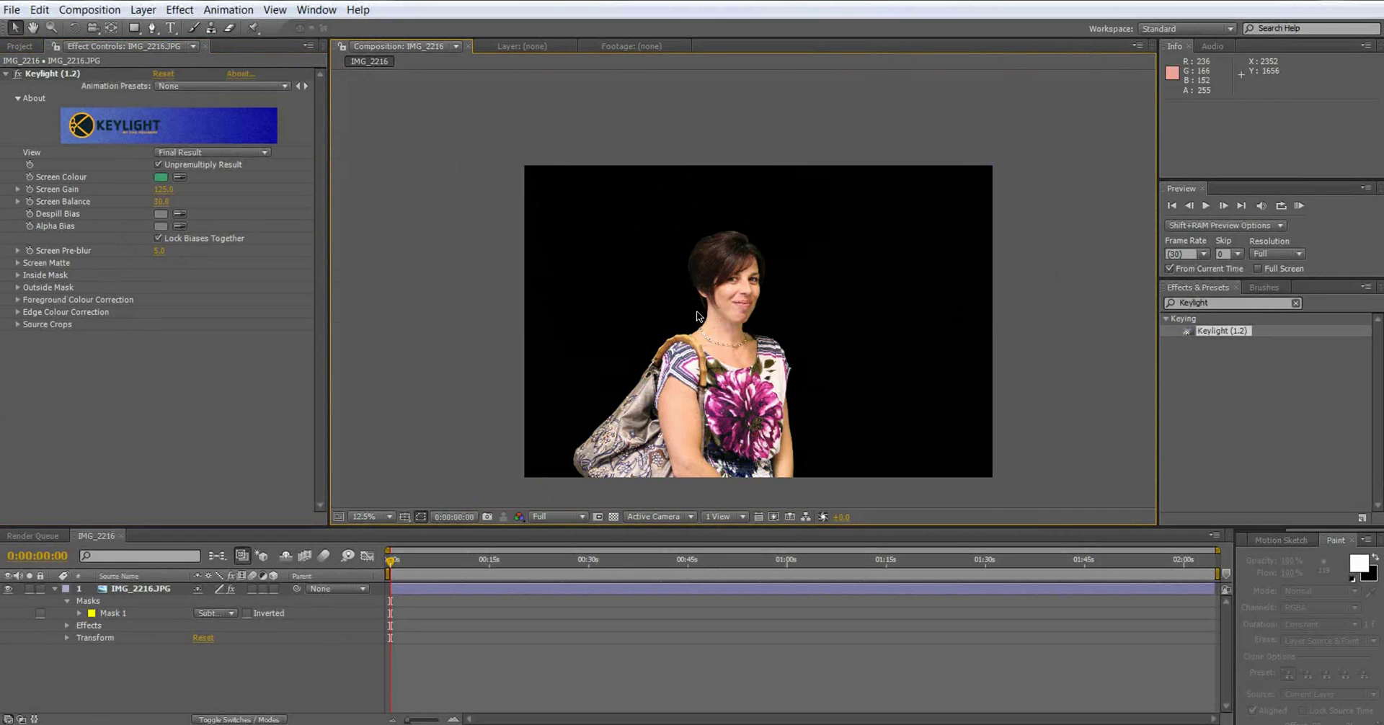
key(period)
key(period)
key(comma)
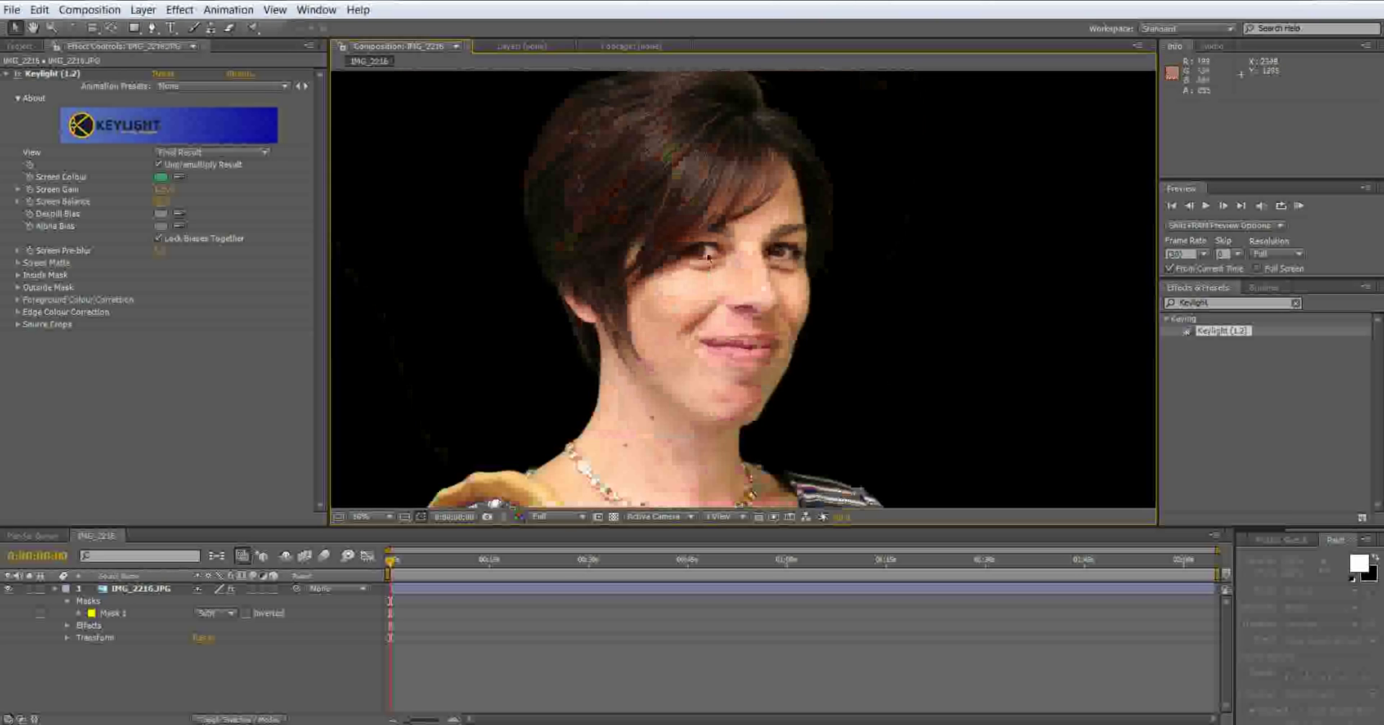
drag(707, 259, 686, 368)
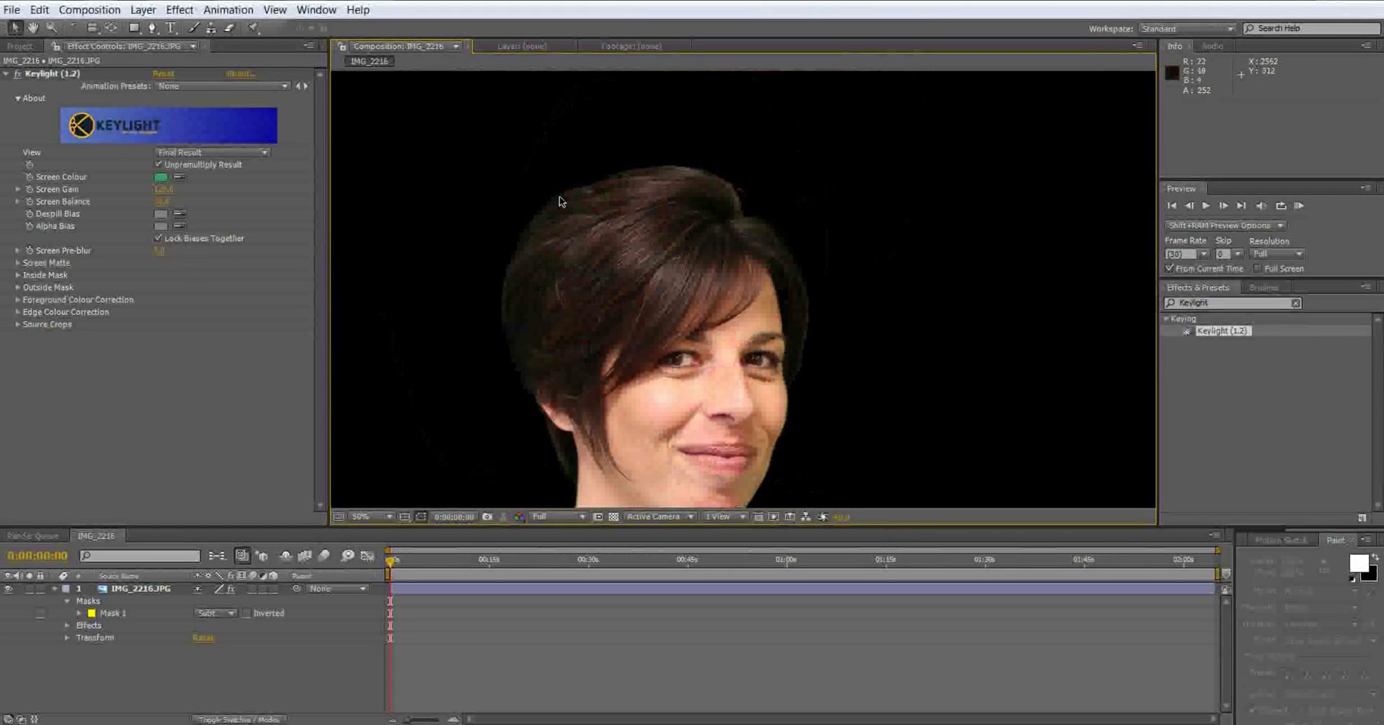
drag(681, 402, 667, 201)
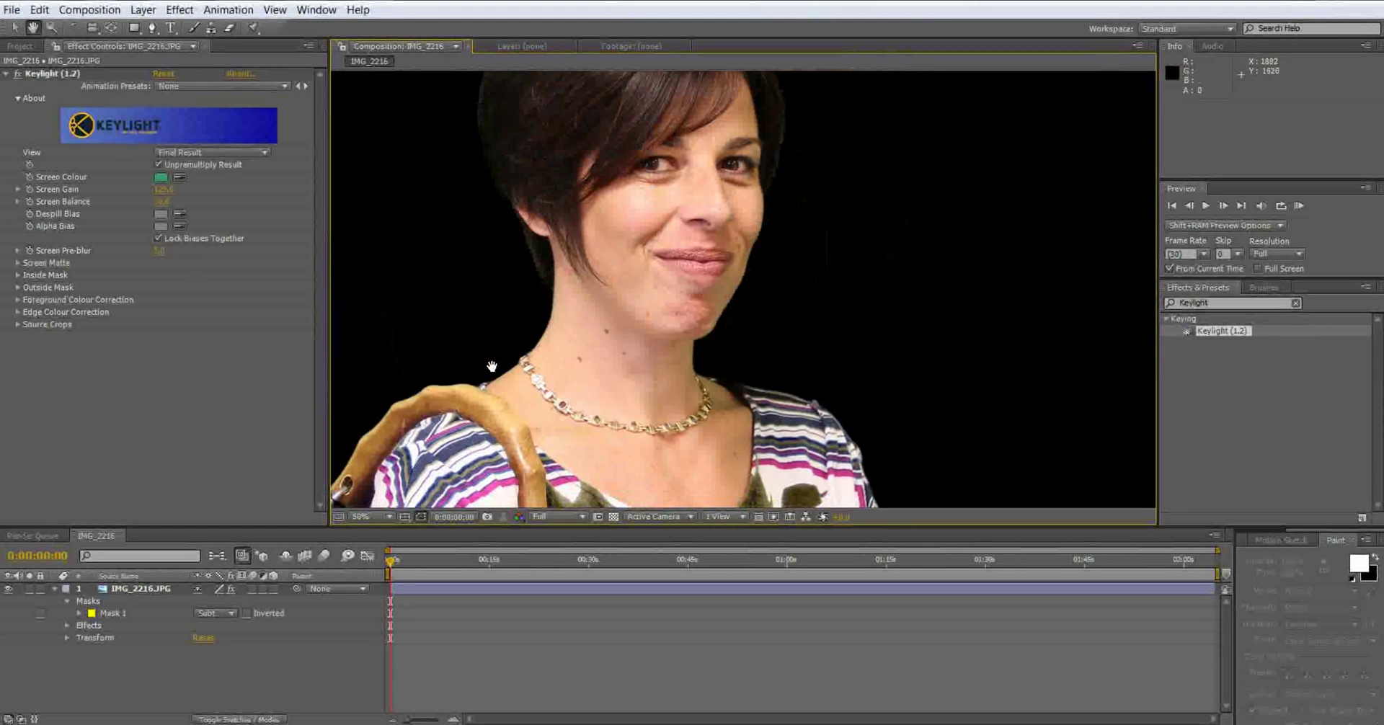
drag(656, 472, 692, 288)
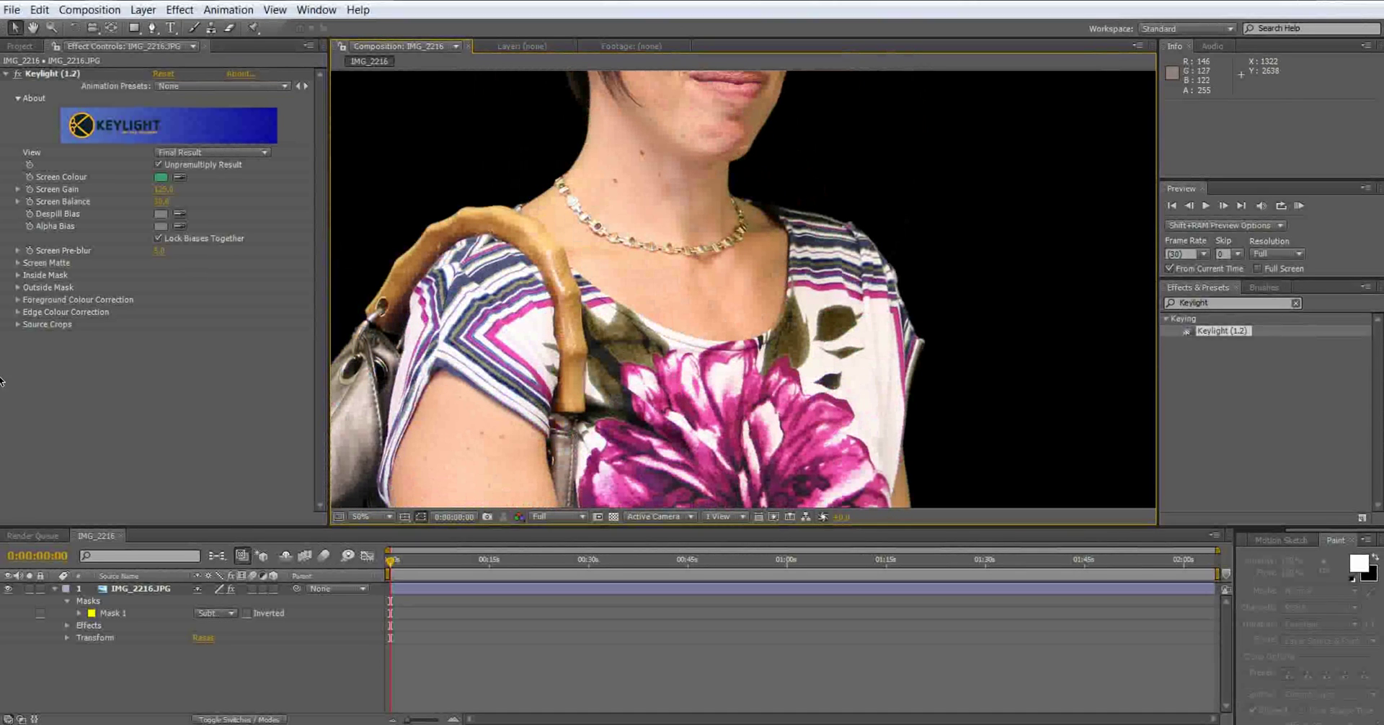
click(17, 74)
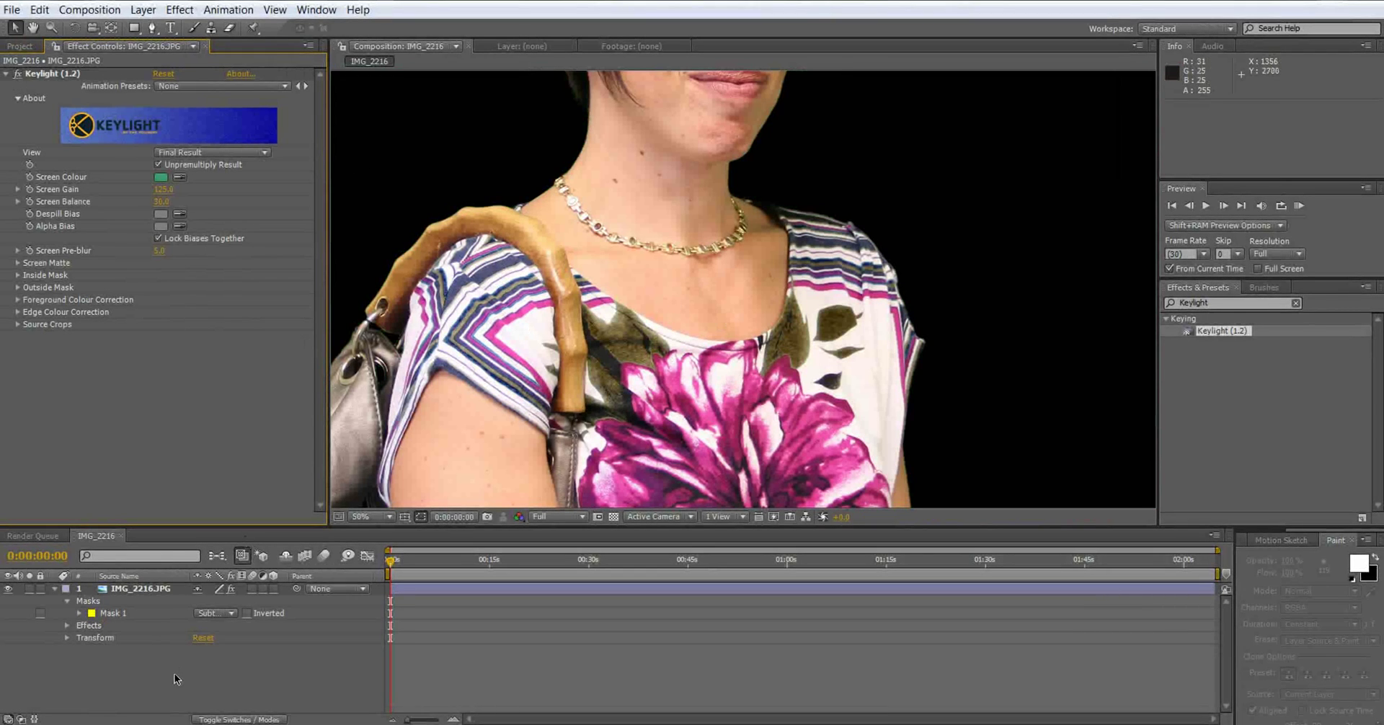
- Duplicate the IMG_2216.JPG layer and remove the Keylight effect and Mask 1 from the upper copy
click(137, 589)
scroll(780, 360, down, 2)
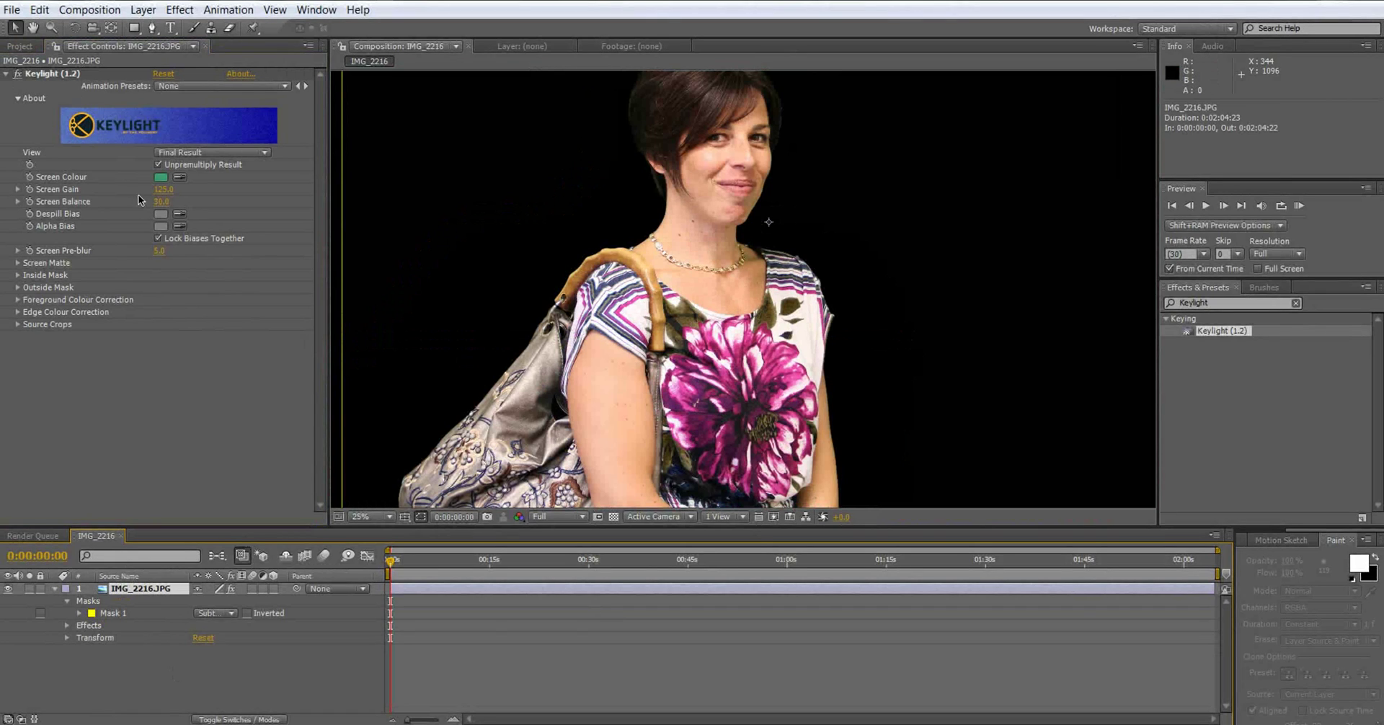
key(ctrl+d)
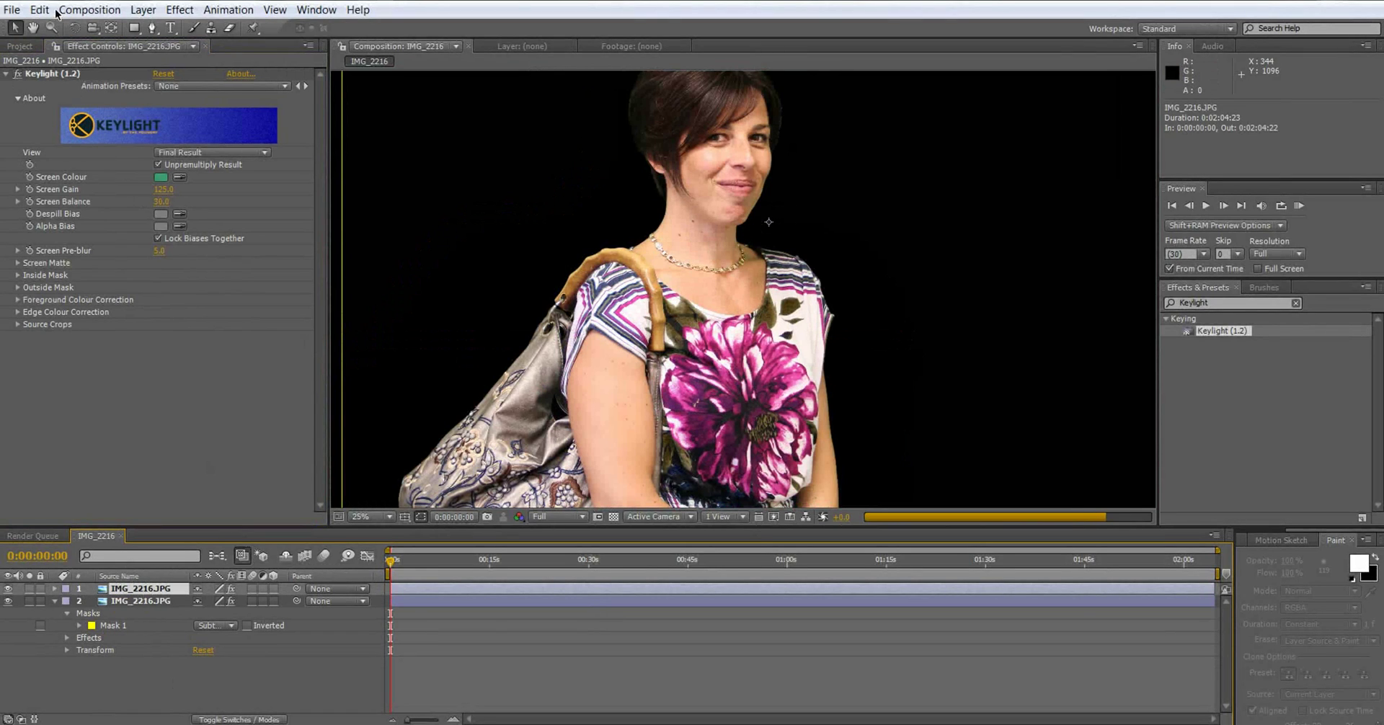
click(59, 75)
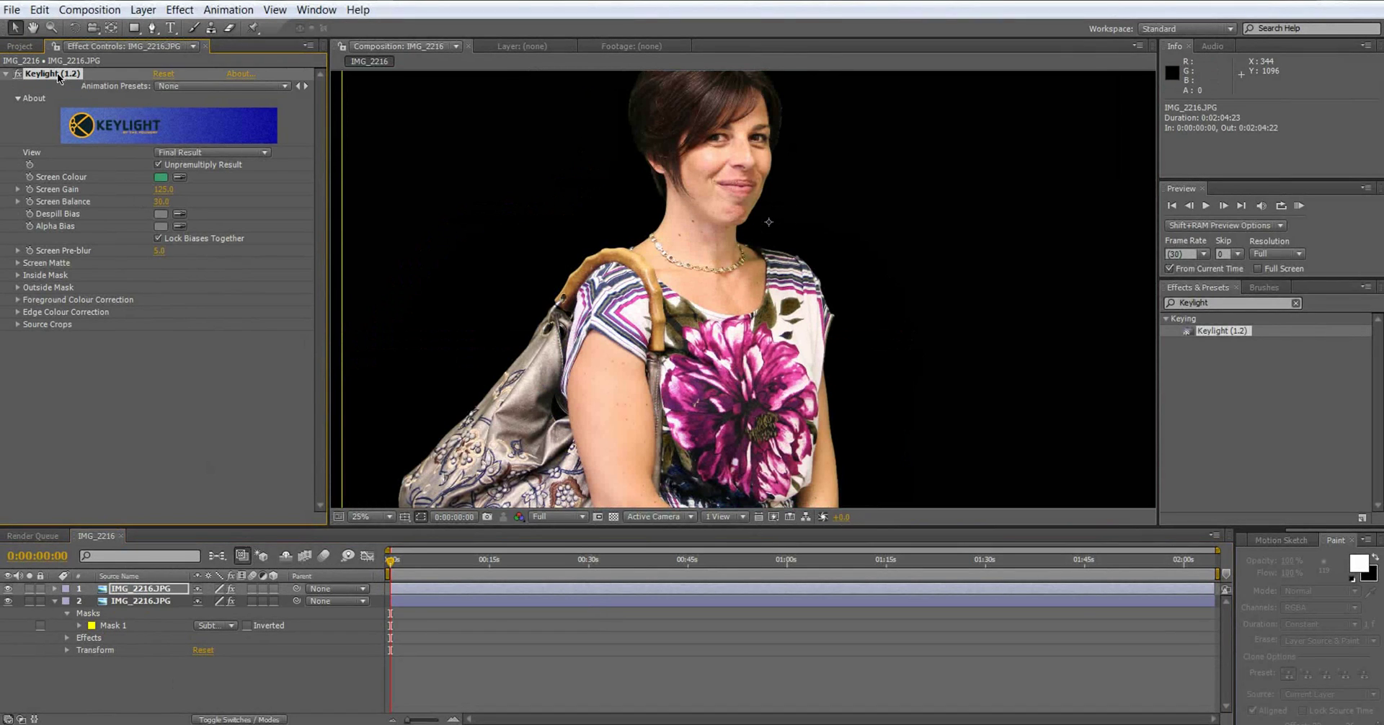
key(Delete)
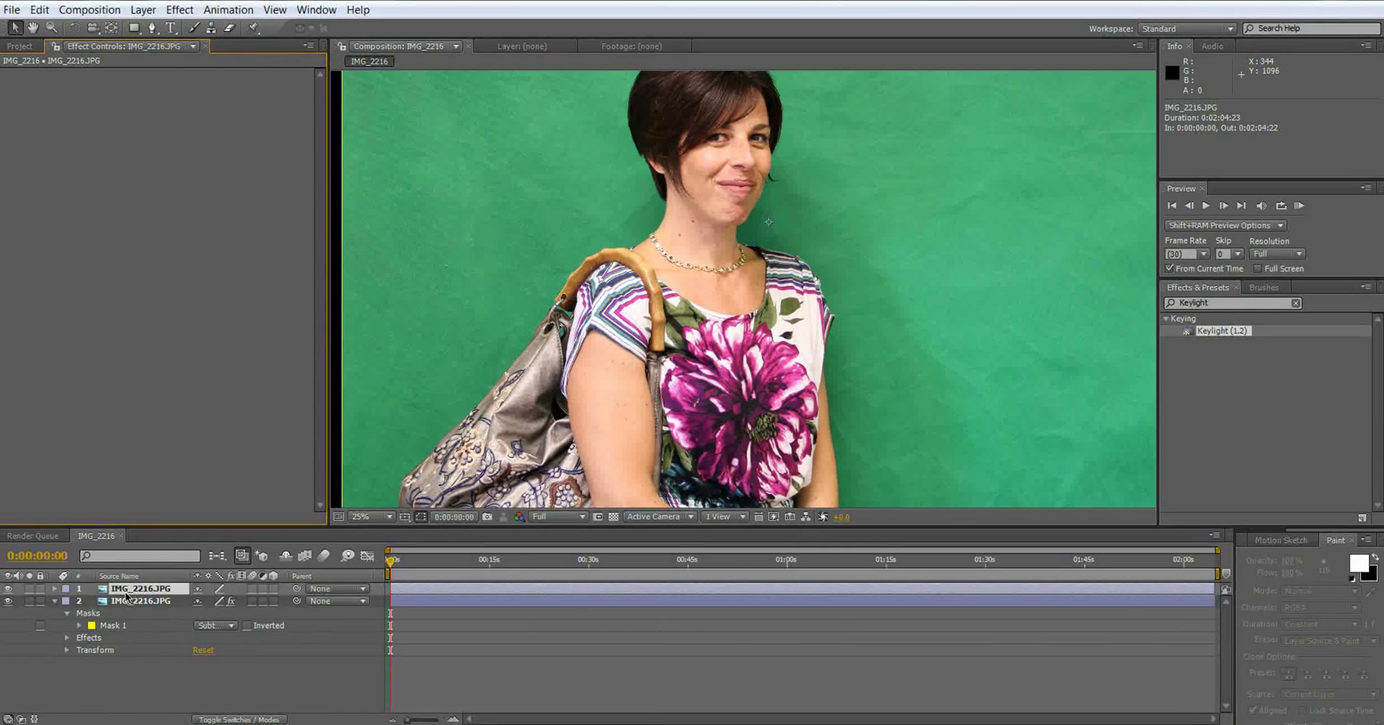
key(m)
click(126, 601)
key(Delete)
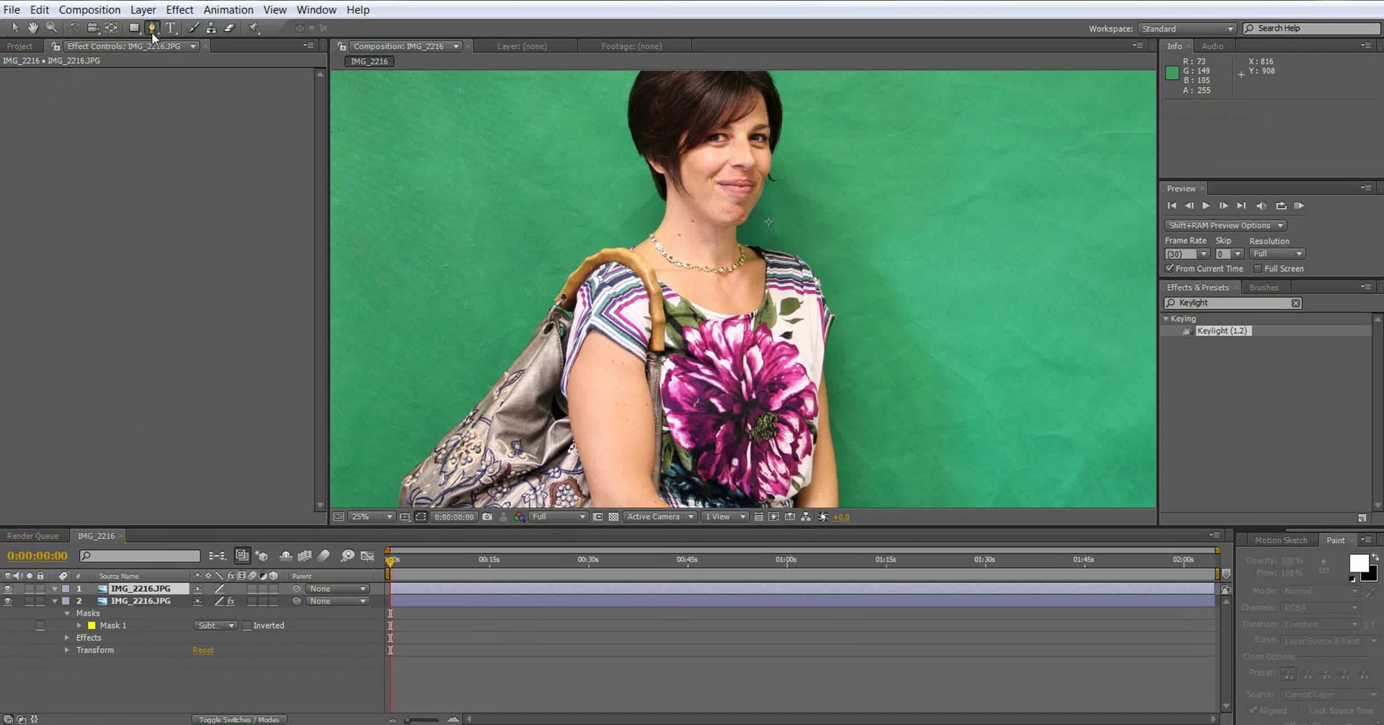
- Draw a closed Pen mask on the upper copy around the dress's inner area, from the bag handle to the photo's lower edge and across the neckline
click(151, 30)
scroll(682, 289, up, 2)
scroll(681, 289, up, 2)
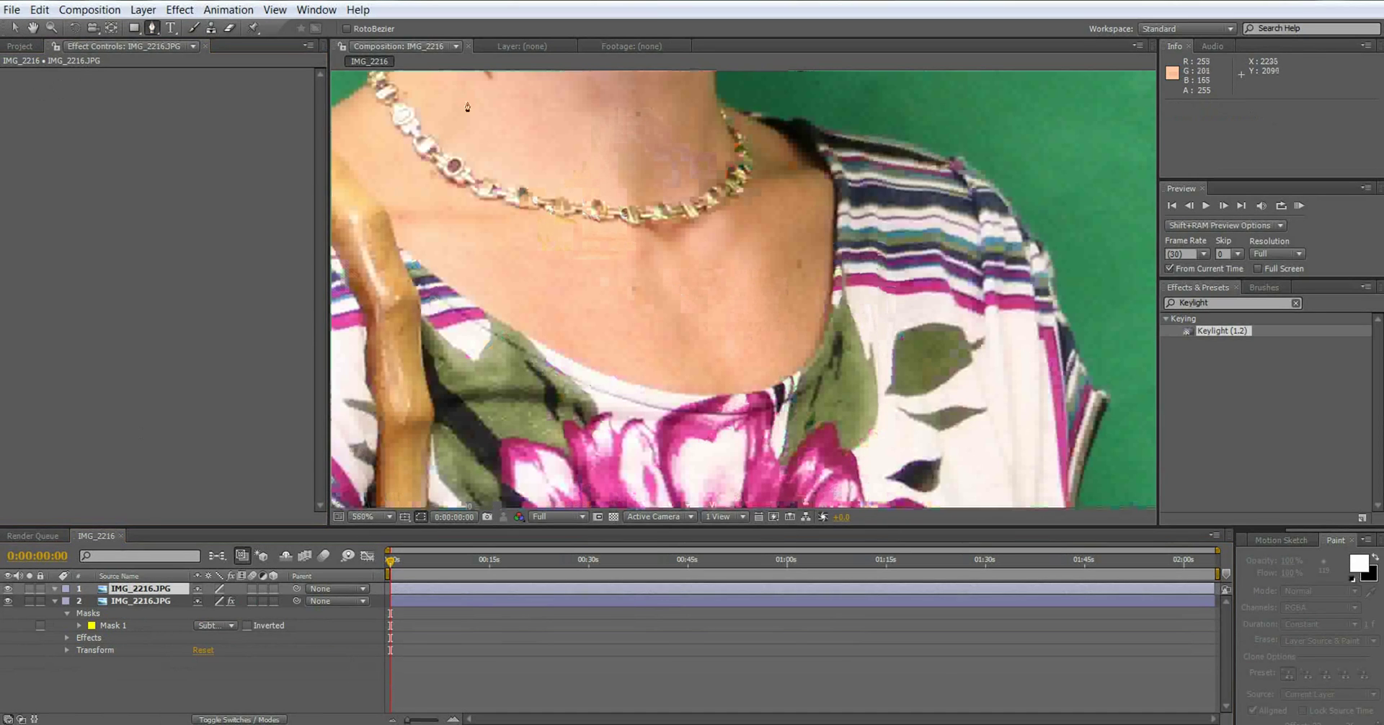
drag(495, 272, 670, 272)
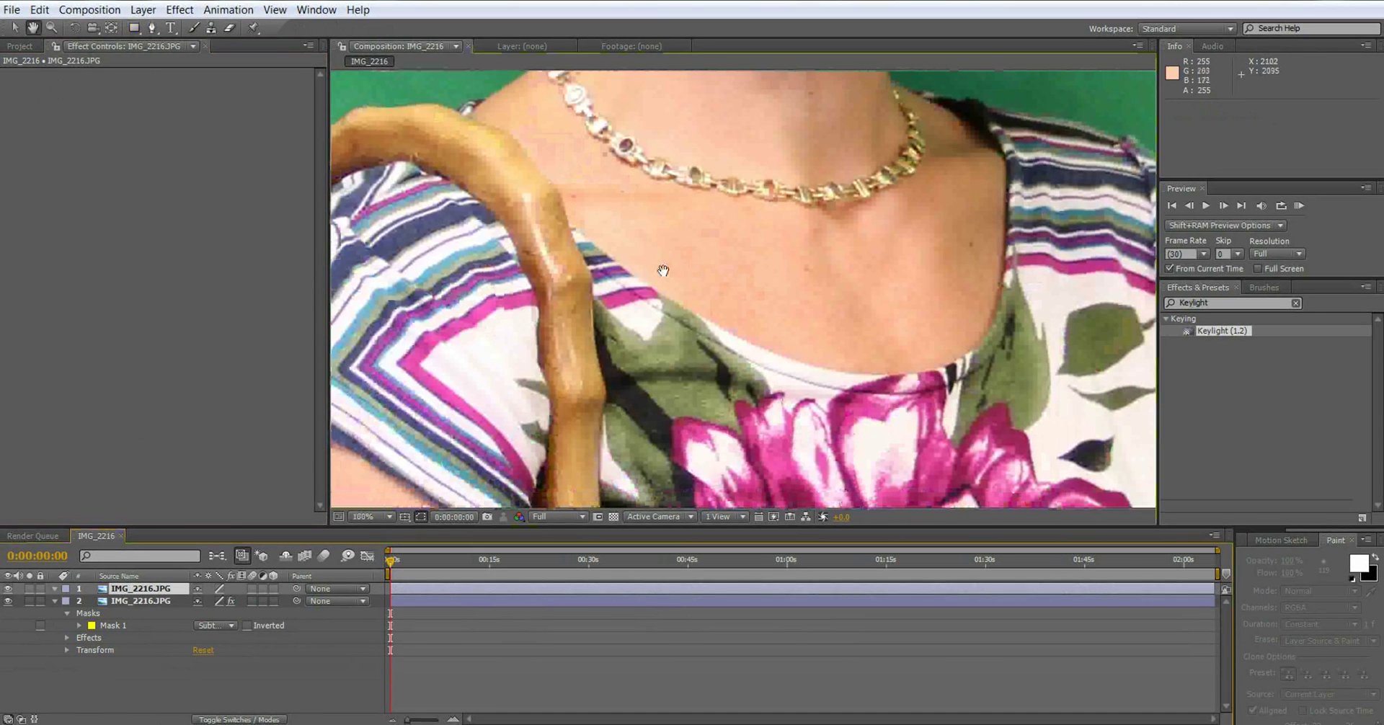
click(664, 274)
click(504, 352)
click(486, 427)
click(513, 467)
drag(513, 468, 558, 157)
click(620, 316)
click(603, 476)
drag(627, 498, 683, 151)
click(640, 294)
click(677, 416)
drag(680, 417, 680, 165)
click(759, 343)
click(883, 371)
click(1013, 362)
click(1125, 361)
drag(1125, 364, 513, 416)
click(692, 414)
click(692, 140)
drag(692, 140, 649, 492)
click(677, 329)
click(669, 252)
click(648, 140)
drag(590, 148, 778, 552)
click(777, 393)
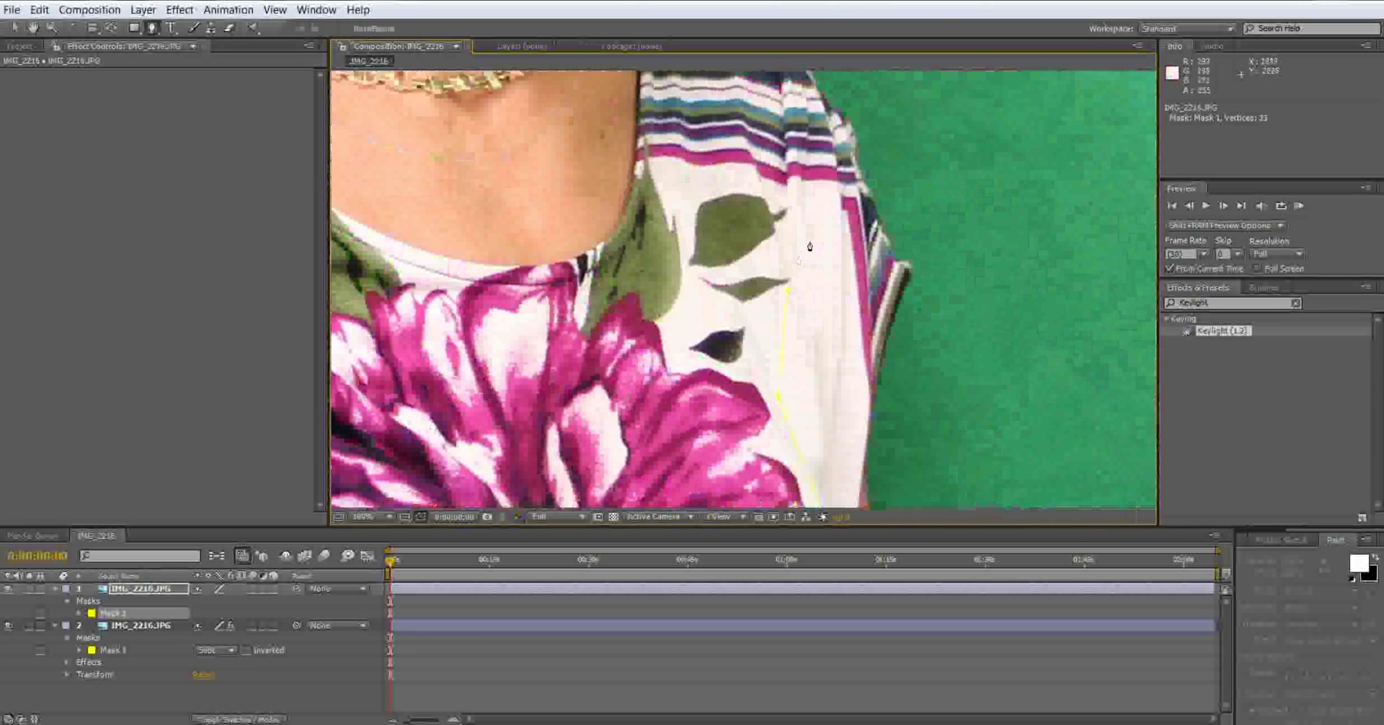
click(790, 178)
click(739, 167)
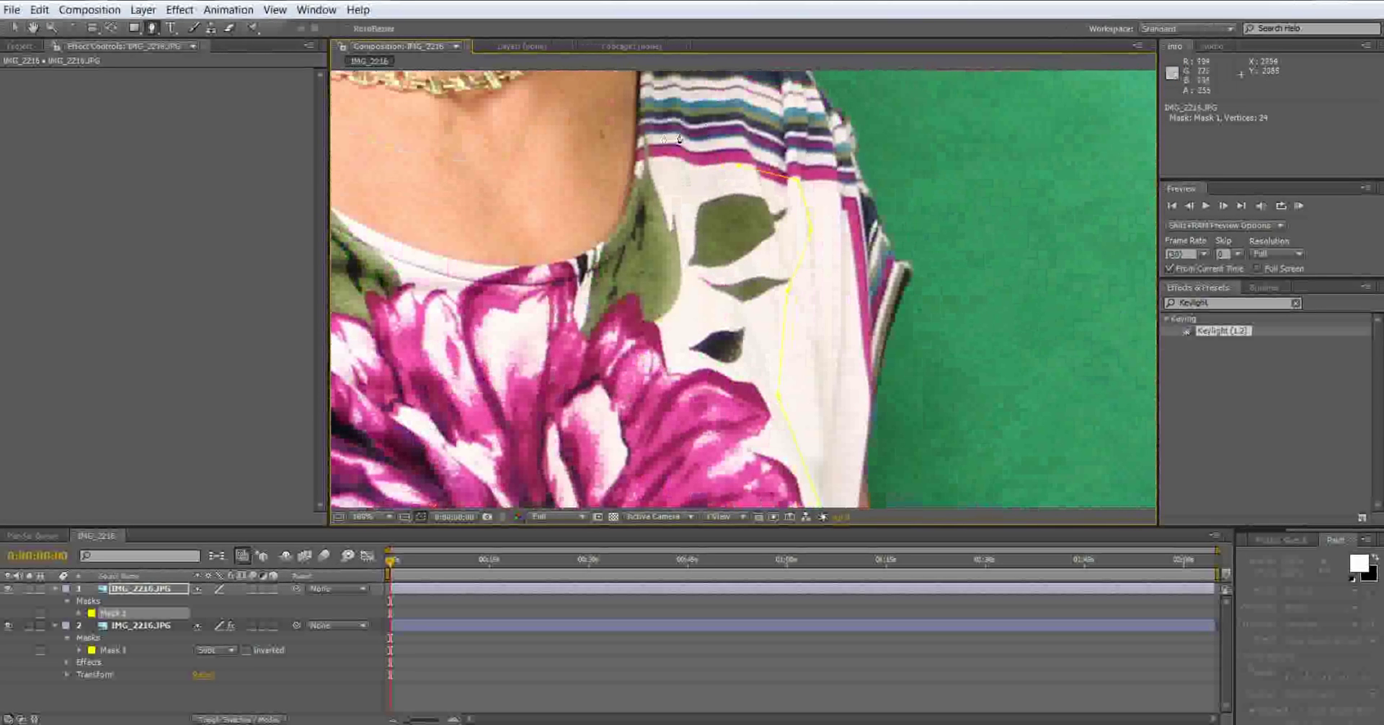
click(652, 115)
click(596, 150)
click(405, 180)
drag(547, 161, 771, 230)
click(555, 233)
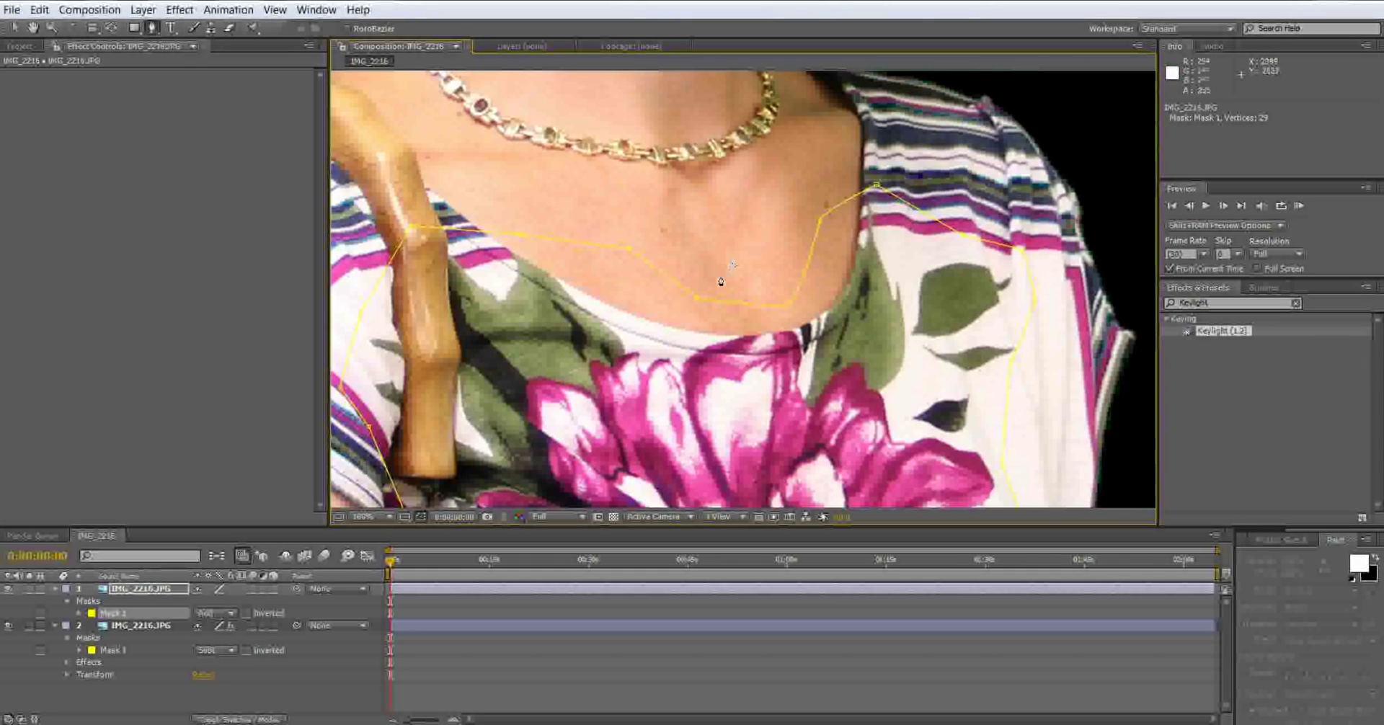
- Deselect the masked copy and toggle its visibility to compare the dress's flower and leaf print with and without the unkeyed patch
scroll(719, 283, down, 4)
scroll(574, 395, down, 1)
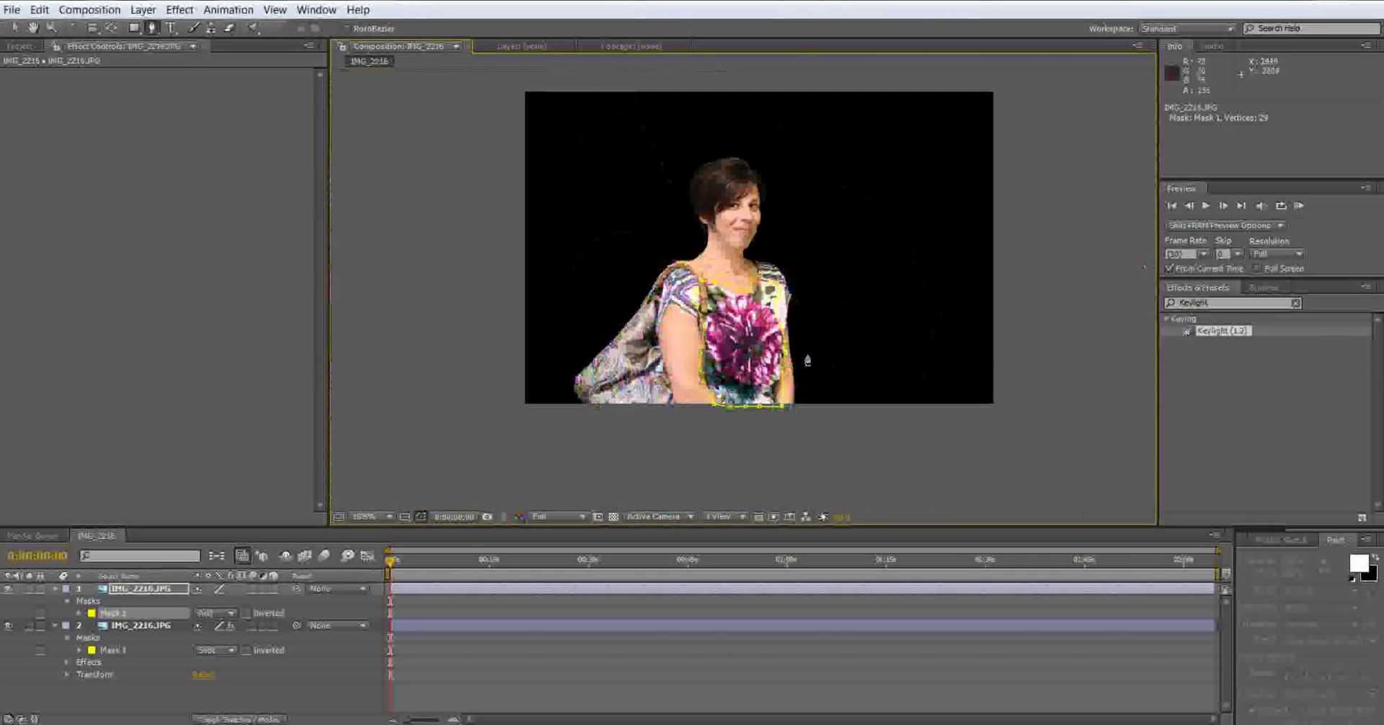
key(v)
click(1035, 324)
click(1038, 315)
scroll(742, 347, up, 7)
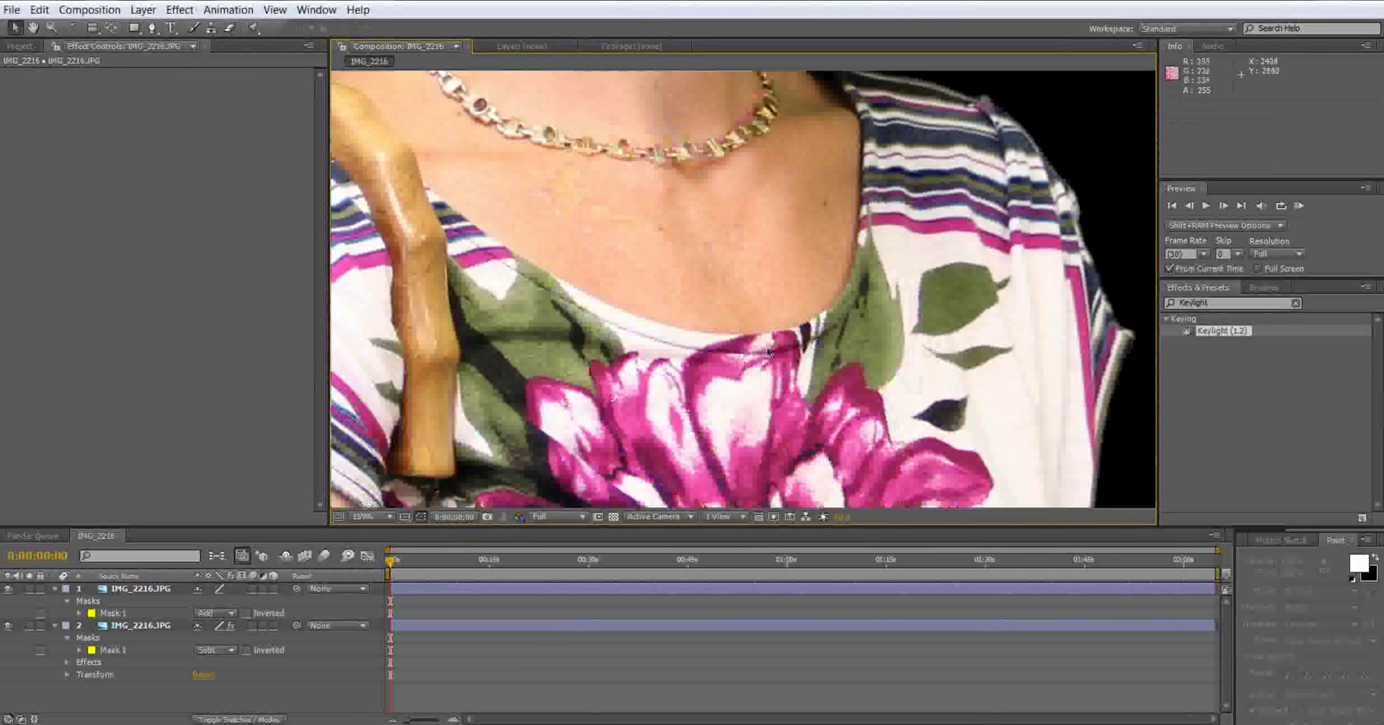
click(8, 588)
click(8, 589)
click(8, 589)
click(8, 589)
click(8, 589)
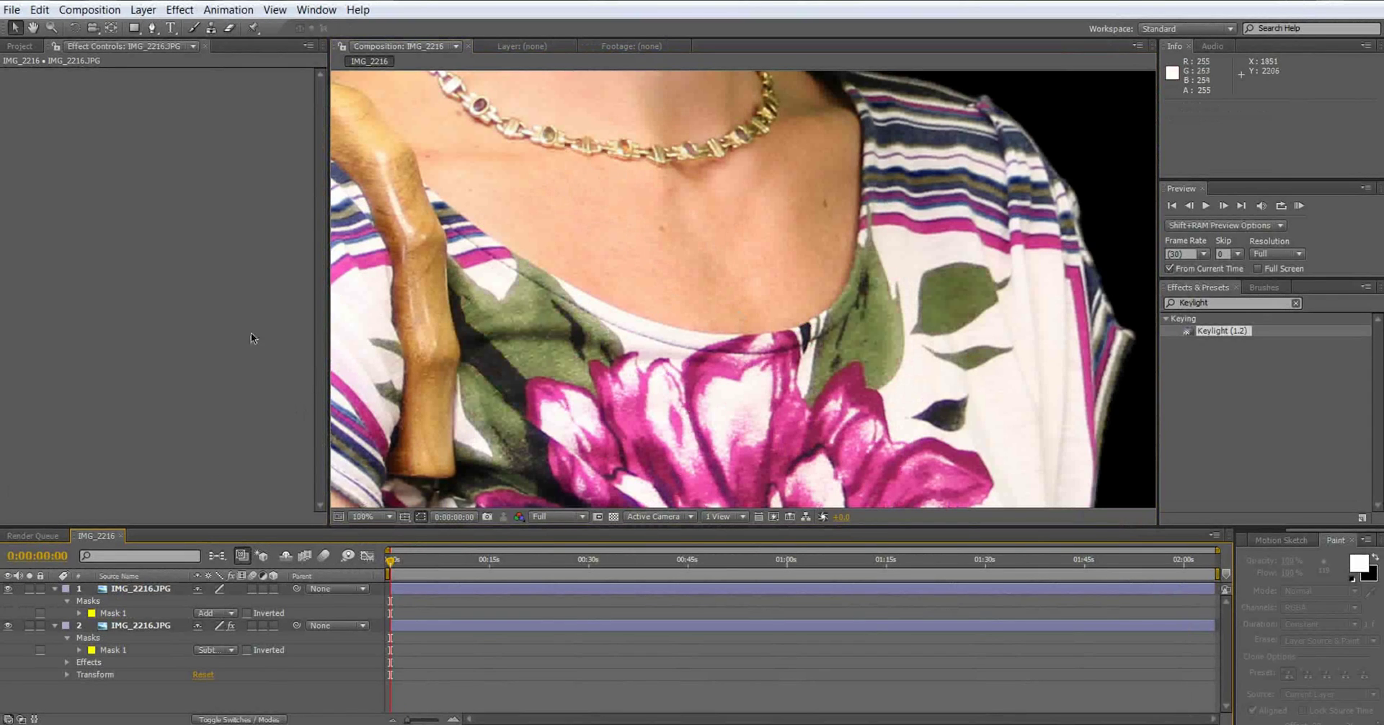
scroll(656, 344, down, 6)
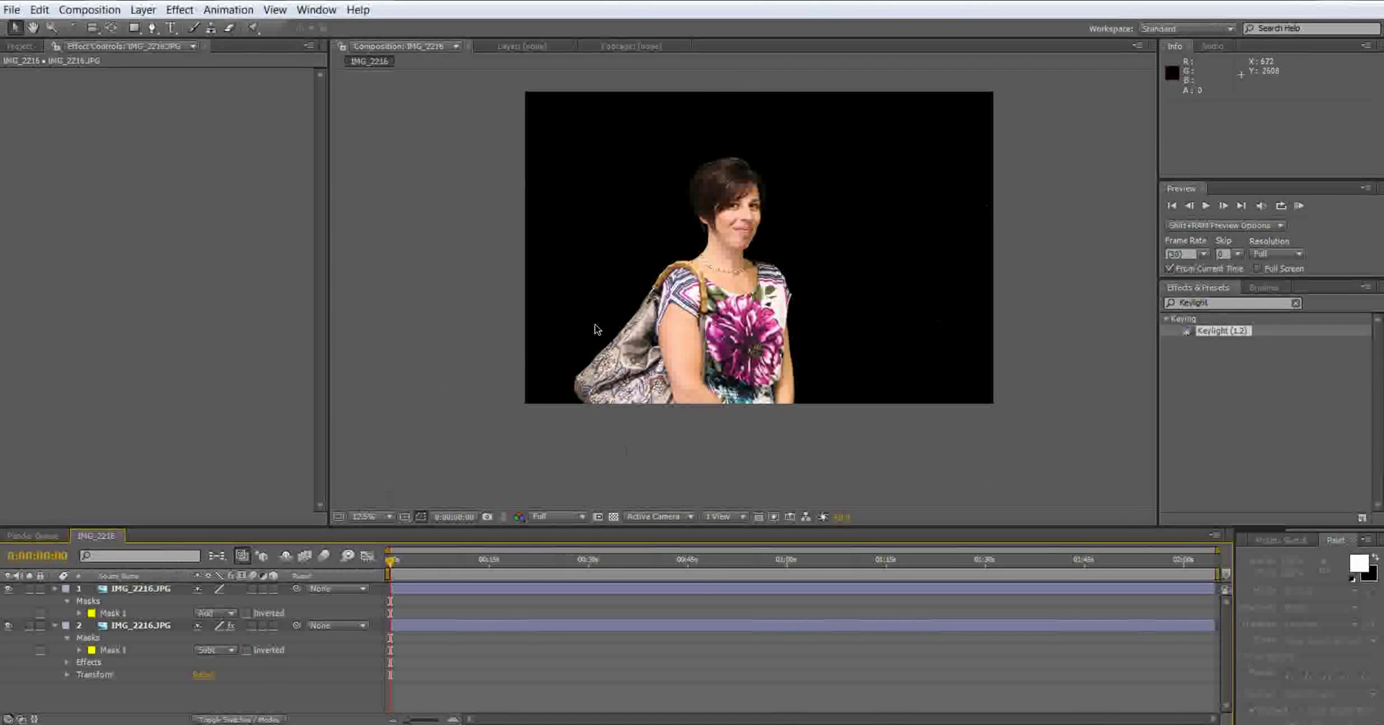
scroll(764, 332, up, 3)
key(space)
mouse_move(718, 320)
mouse_down()
mouse_move(754, 536)
mouse_move(737, 613)
mouse_move(712, 329)
mouse_up()
scroll(712, 330, down, 3)
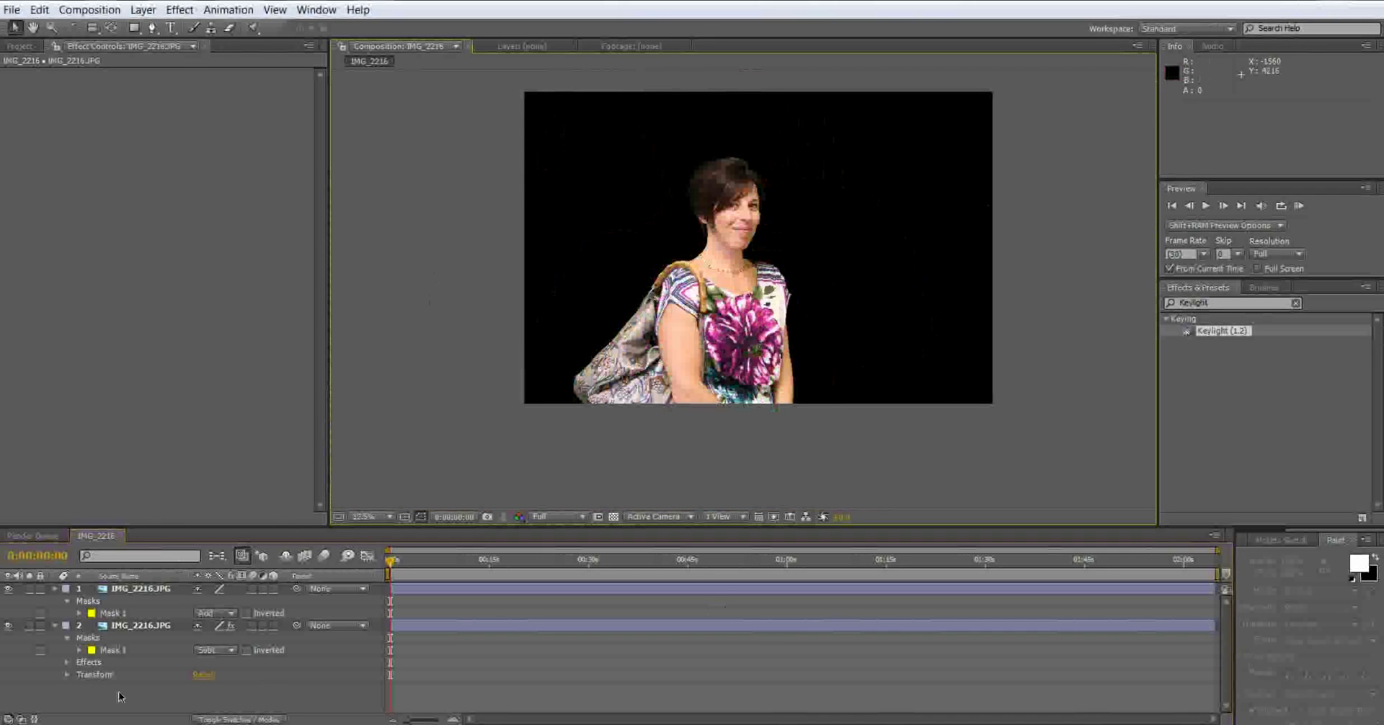
- Pre-compose both IMG_2216.JPG layers, moving all attributes into a new composition named with the woman's first name
click(140, 588)
shift+click(141, 625)
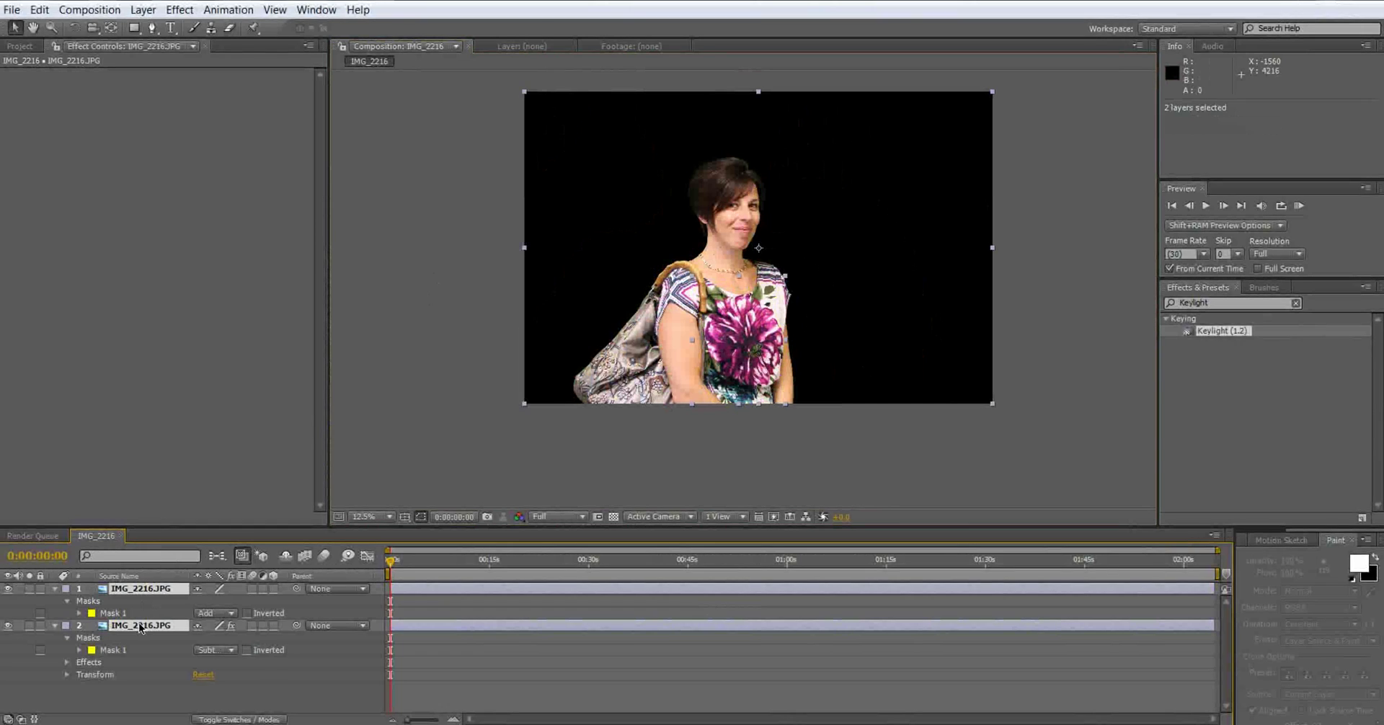
key(ctrl+shift+c)
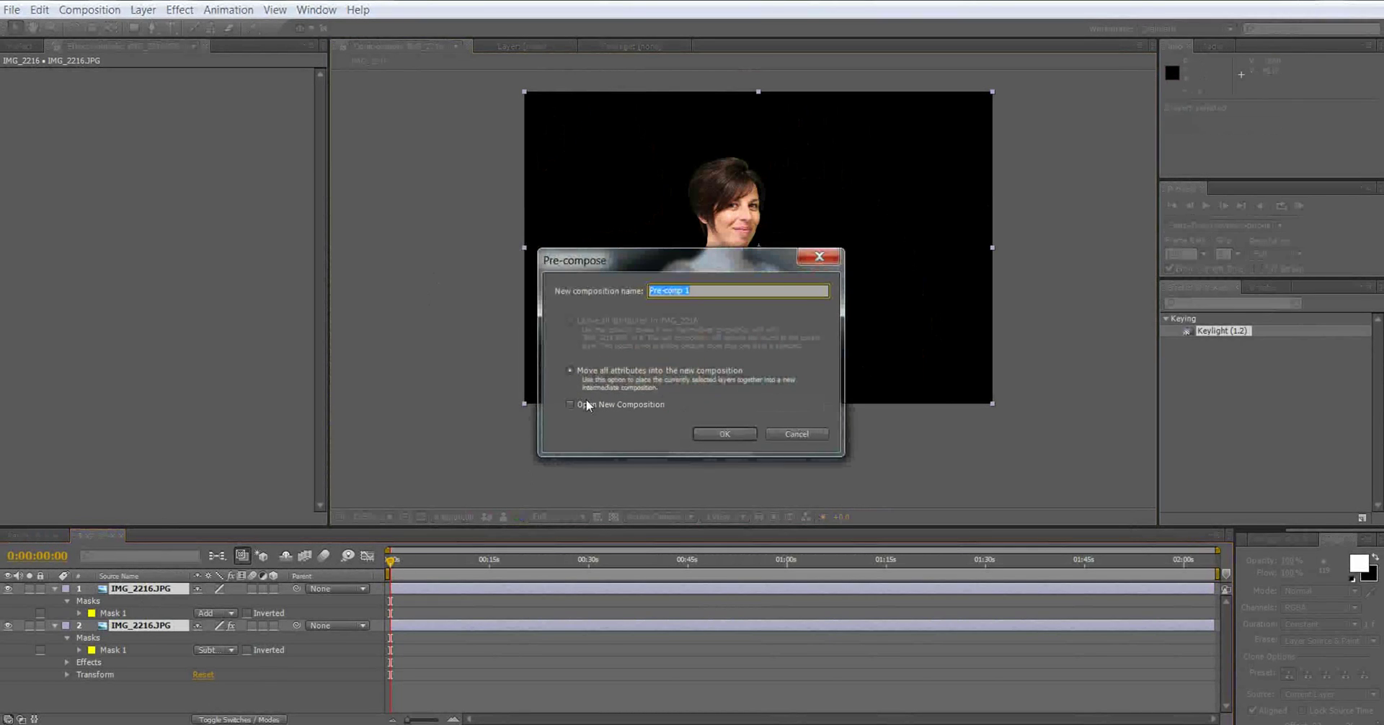
text(Shilery)
key(Return)
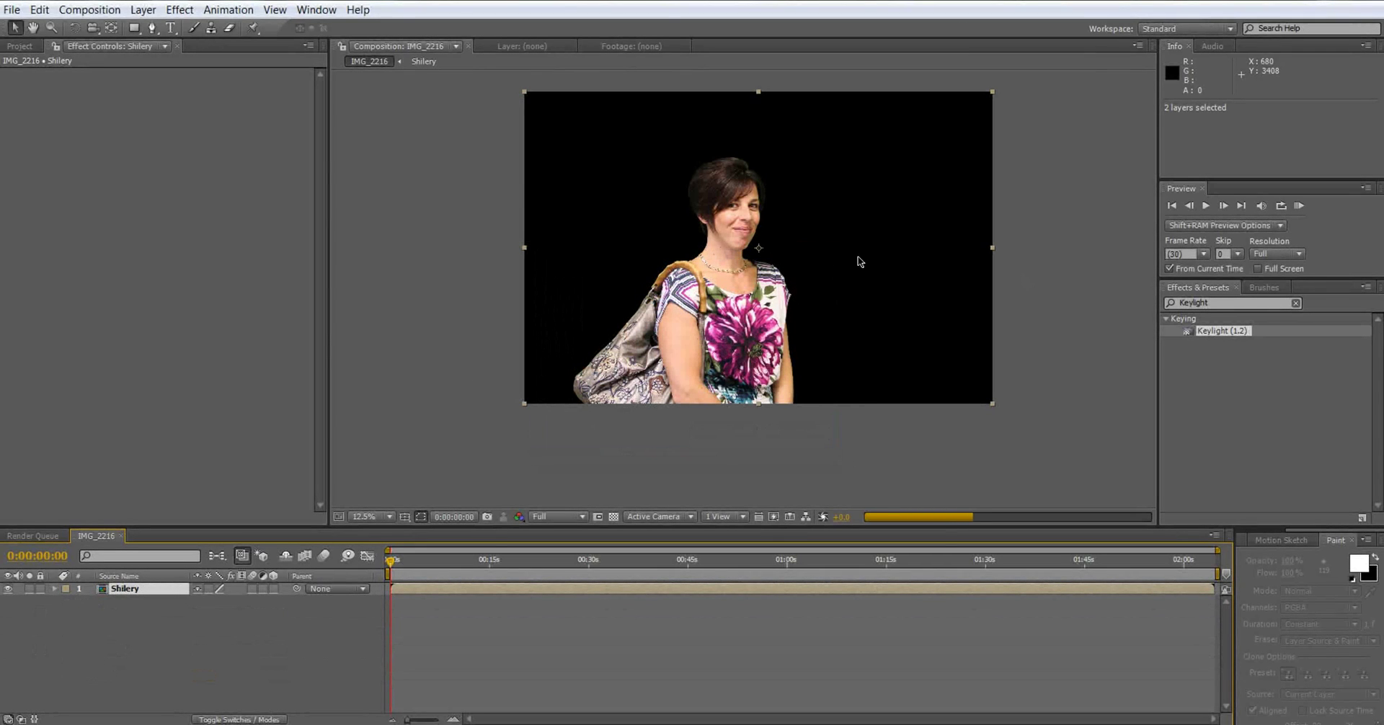
scroll(683, 297, up, 2)
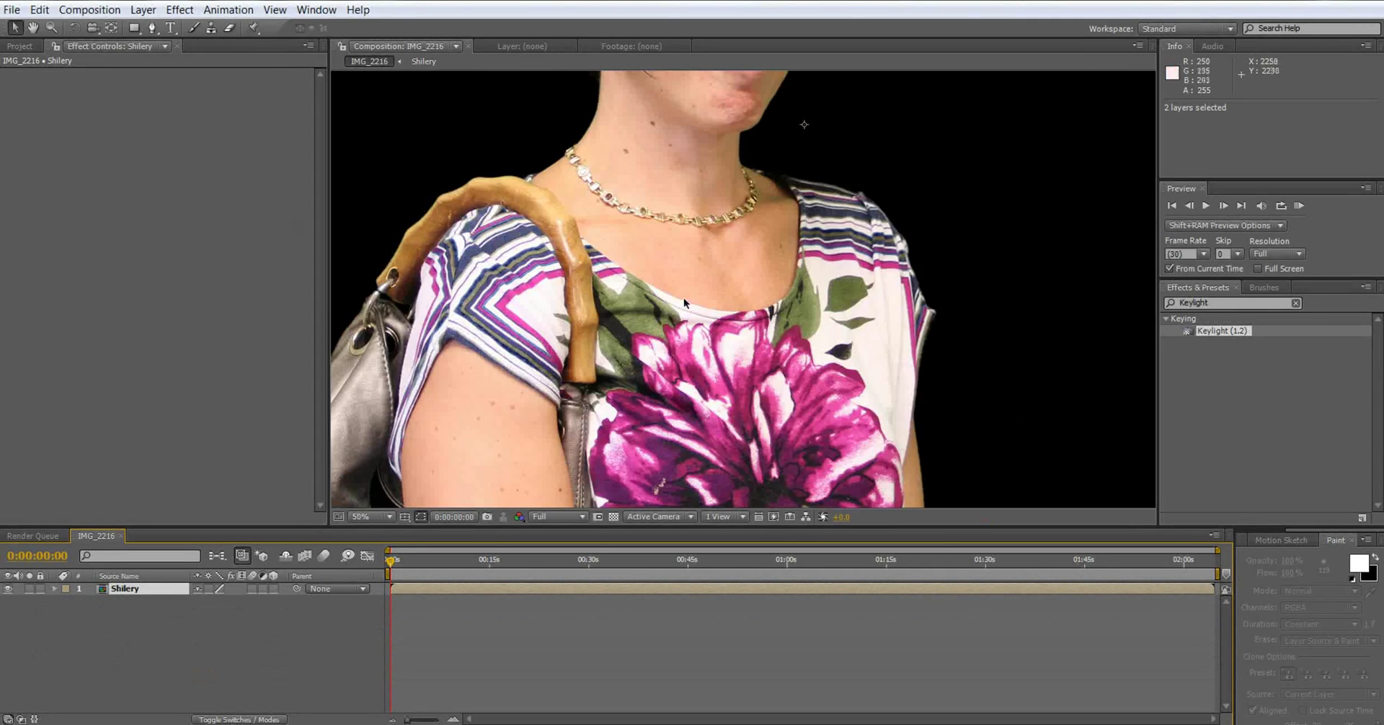
- Apply the Brightness & Contrast effect to the pre-composed layer of the woman
scroll(701, 264, down, 1)
key(space)
drag(701, 264, 676, 323)
key(ctrl+5)
key(BackSpace)
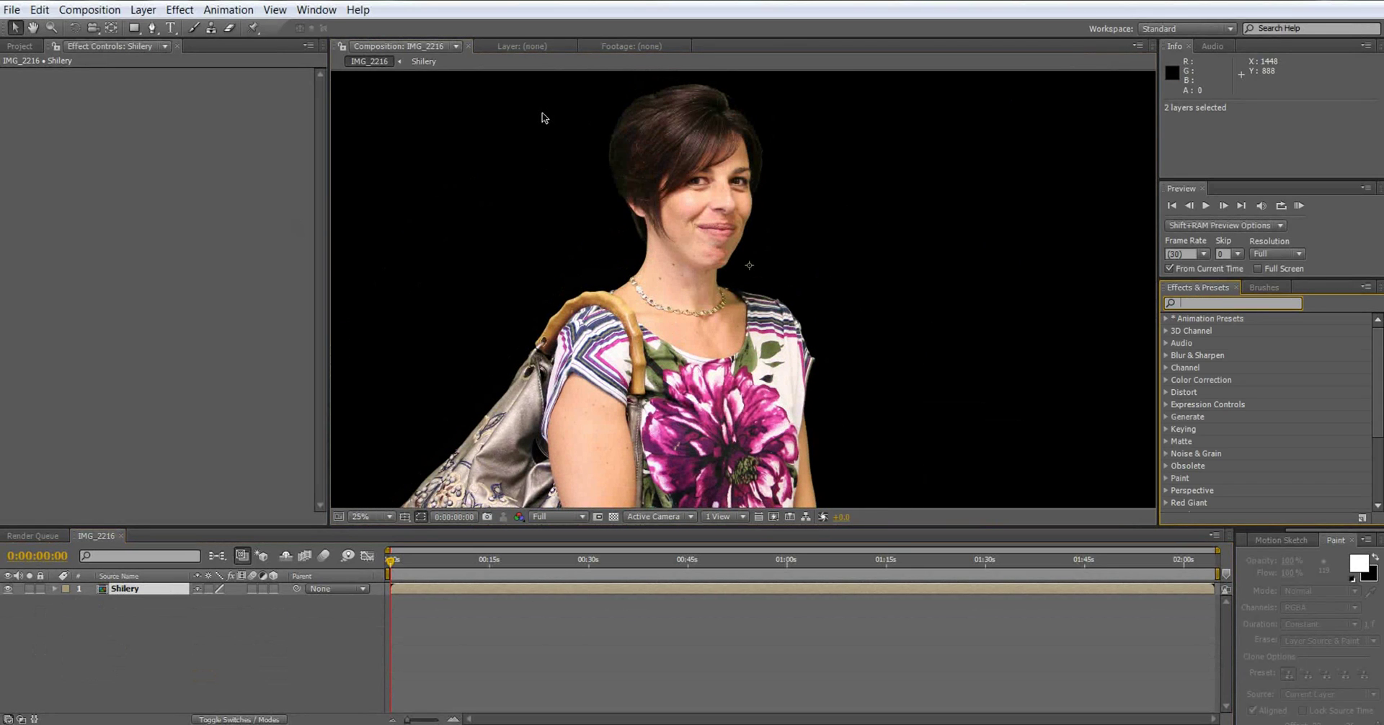
text(bright)
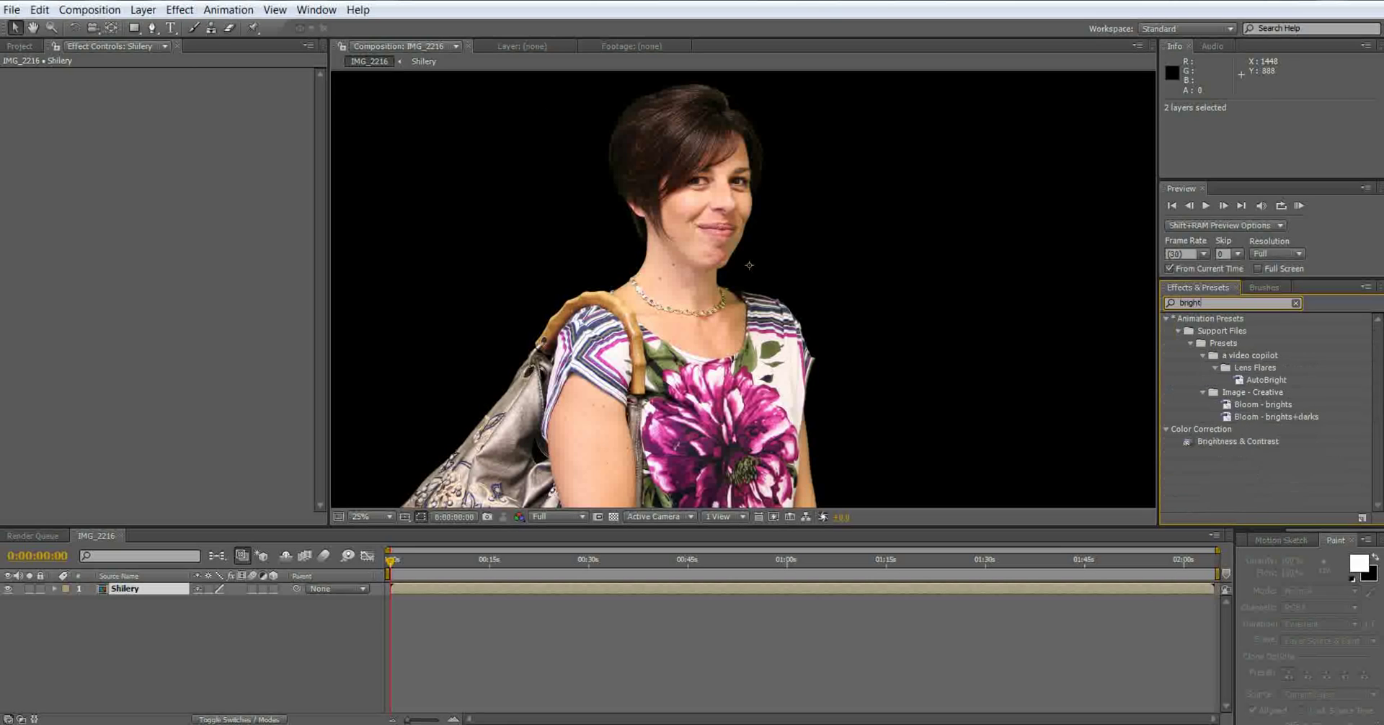
drag(1182, 441, 73, 88)
- Set the effect's brightness to -10 and its contrast to 20
click(158, 101)
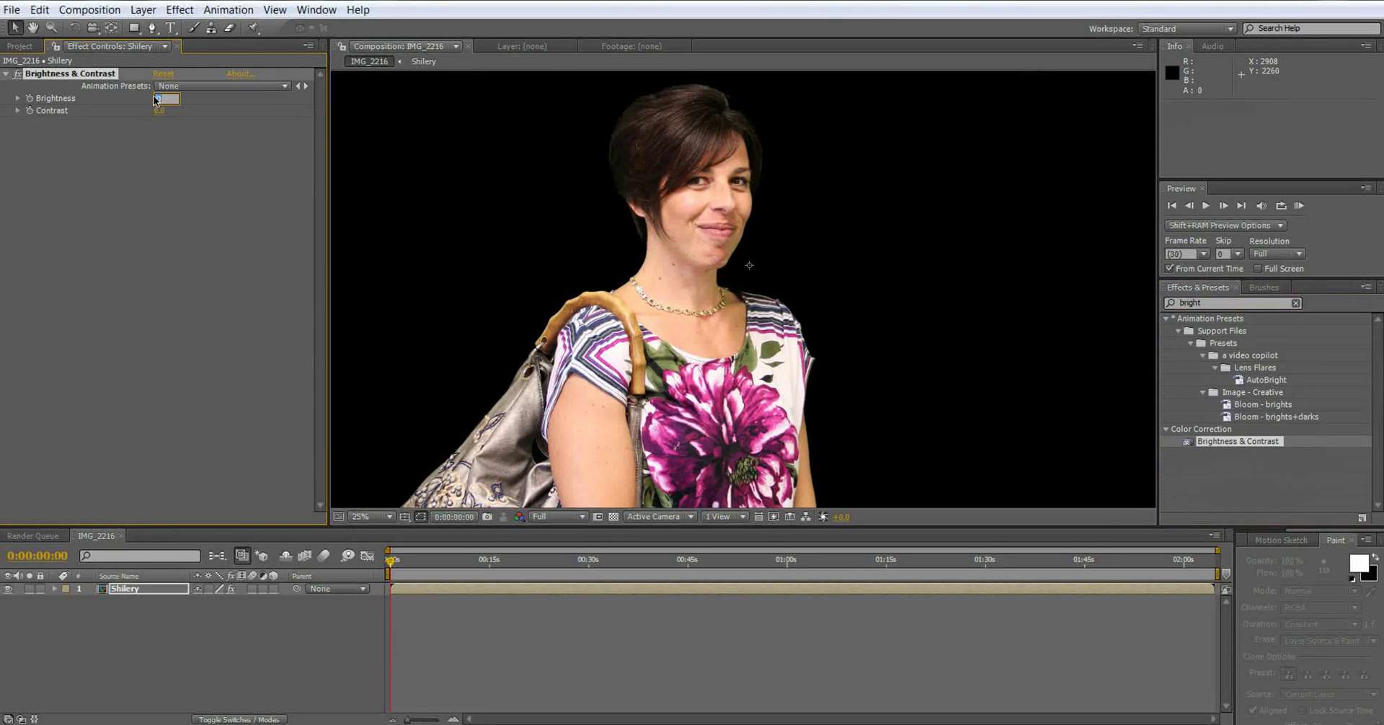
key(Return)
click(154, 113)
text(20)
key(Return)
- Check the woman's face up close and reduce the effect's contrast to 10 and finally to 5
scroll(448, 194, down, 1)
scroll(541, 176, up, 1)
scroll(613, 170, up, 1)
drag(643, 167, 666, 293)
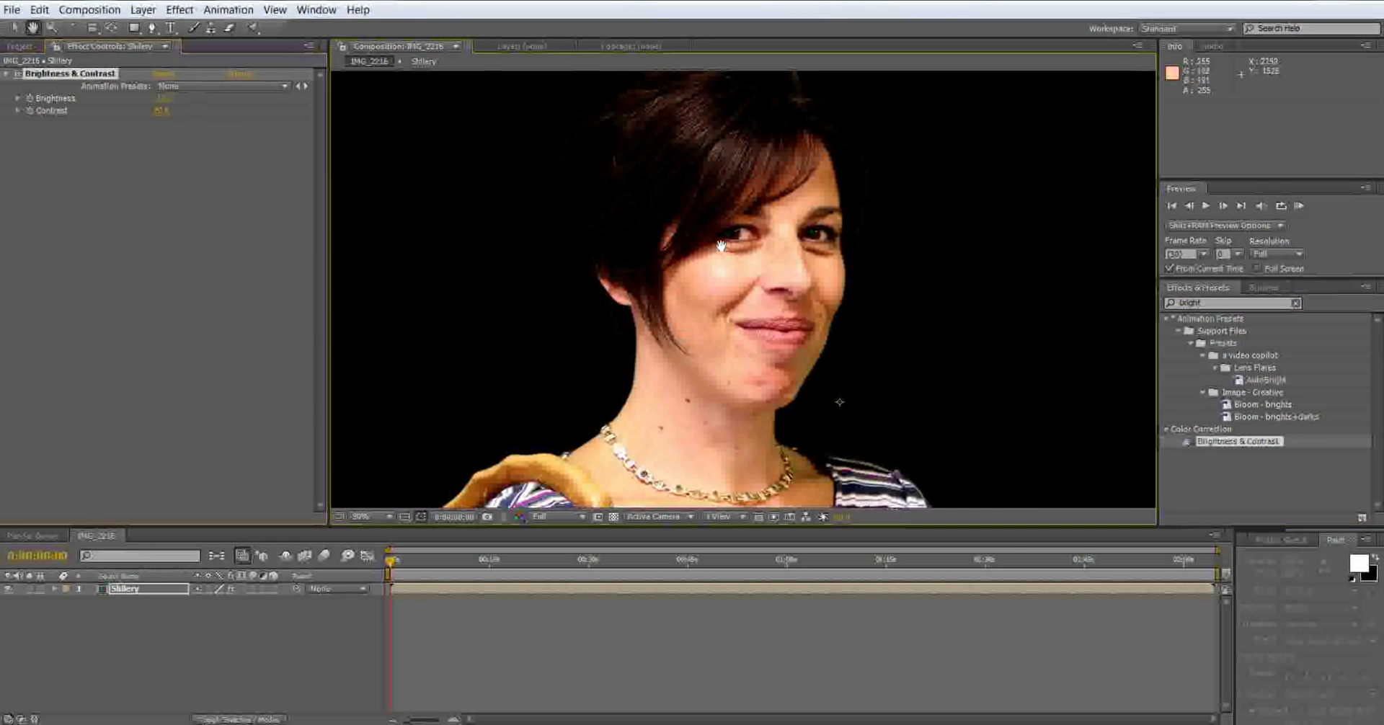
key(v)
click(161, 111)
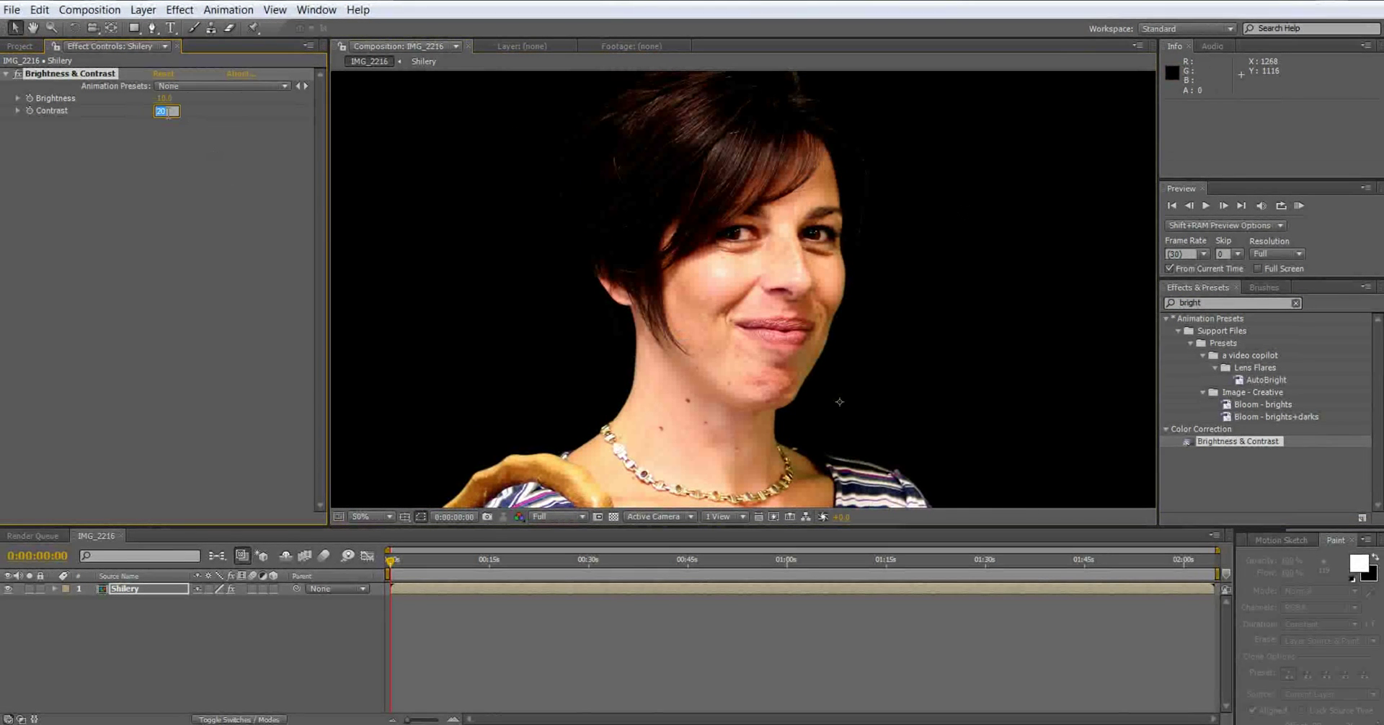
text(10)
key(Return)
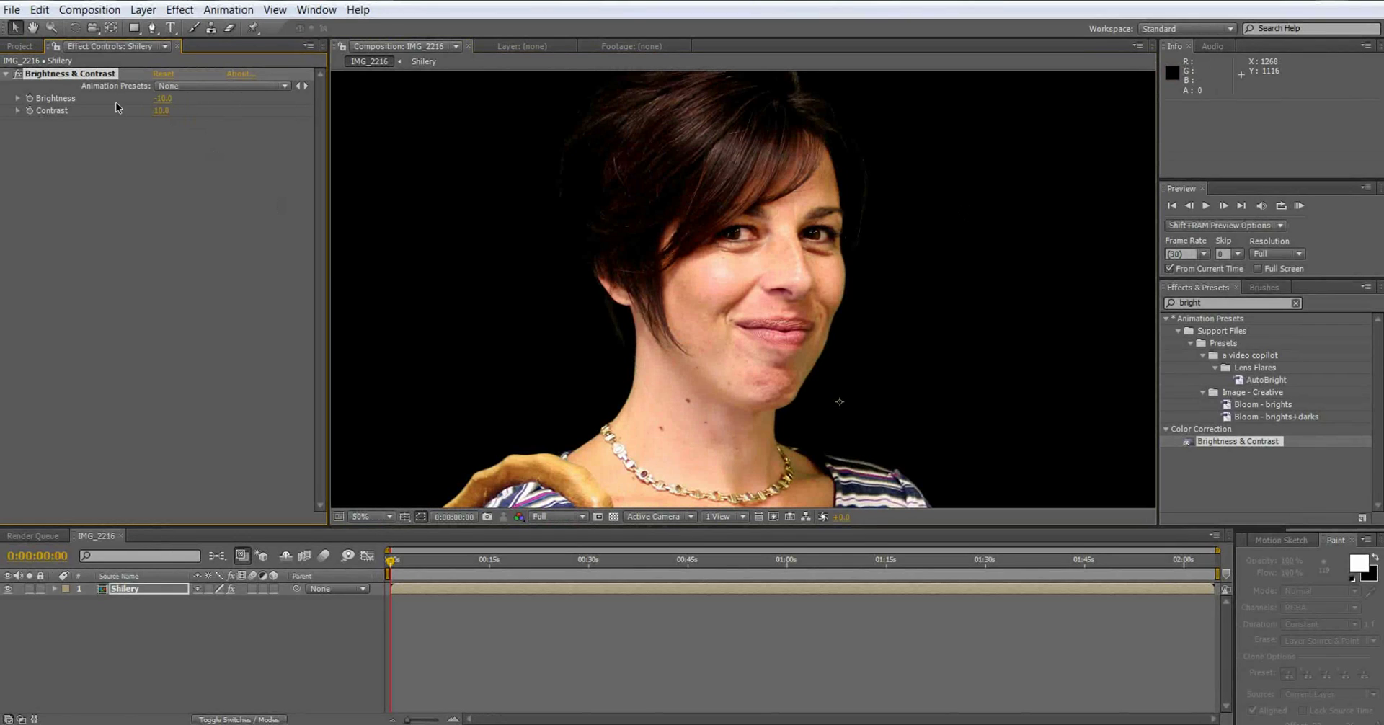
click(161, 110)
text(5)
key(Return)
- Switch Brightness & Contrast off and on repeatedly to compare the whole figure with and without the correction
scroll(706, 360, down, 3)
key(space)
drag(706, 361, 663, 321)
click(19, 75)
click(20, 74)
click(20, 76)
click(21, 76)
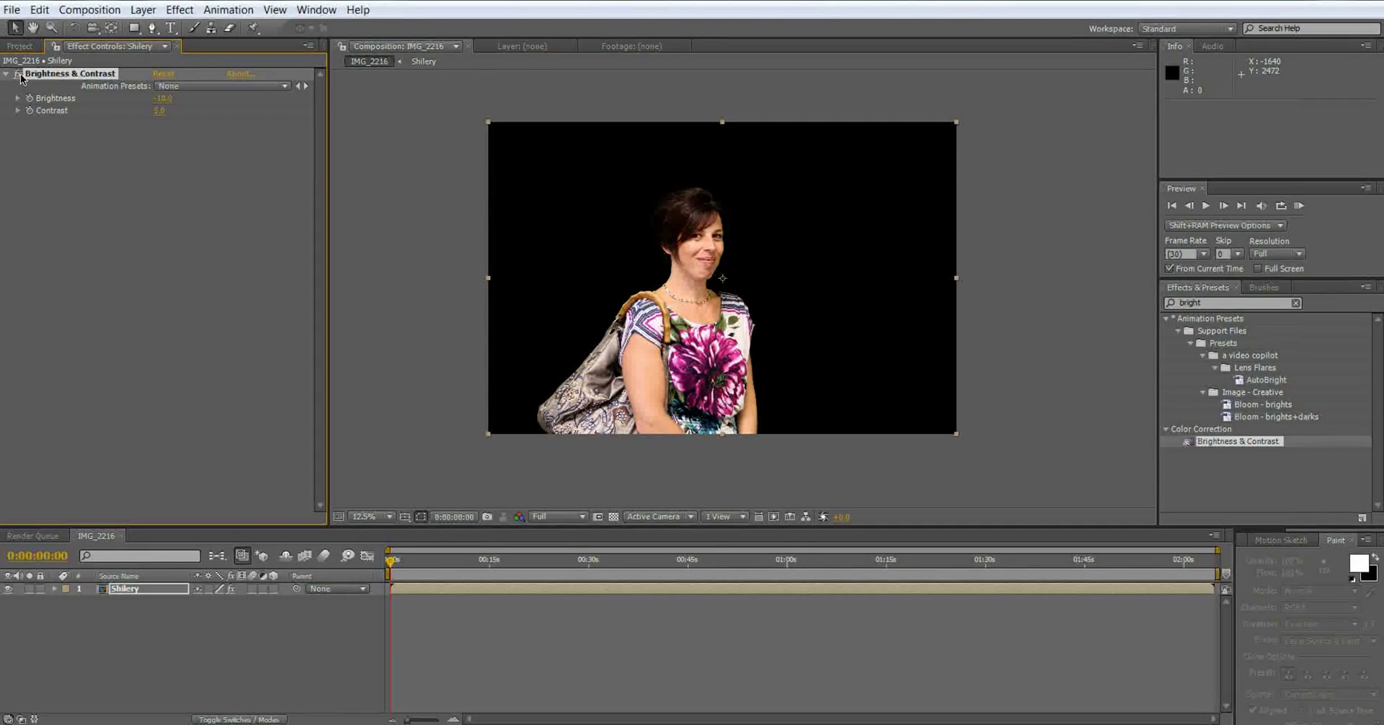
click(20, 76)
click(20, 76)
click(20, 75)
click(20, 75)
- Check the keyed hair and face against the transparency grid, toggle the effect for comparison, and restore the black background
scroll(662, 249, up, 4)
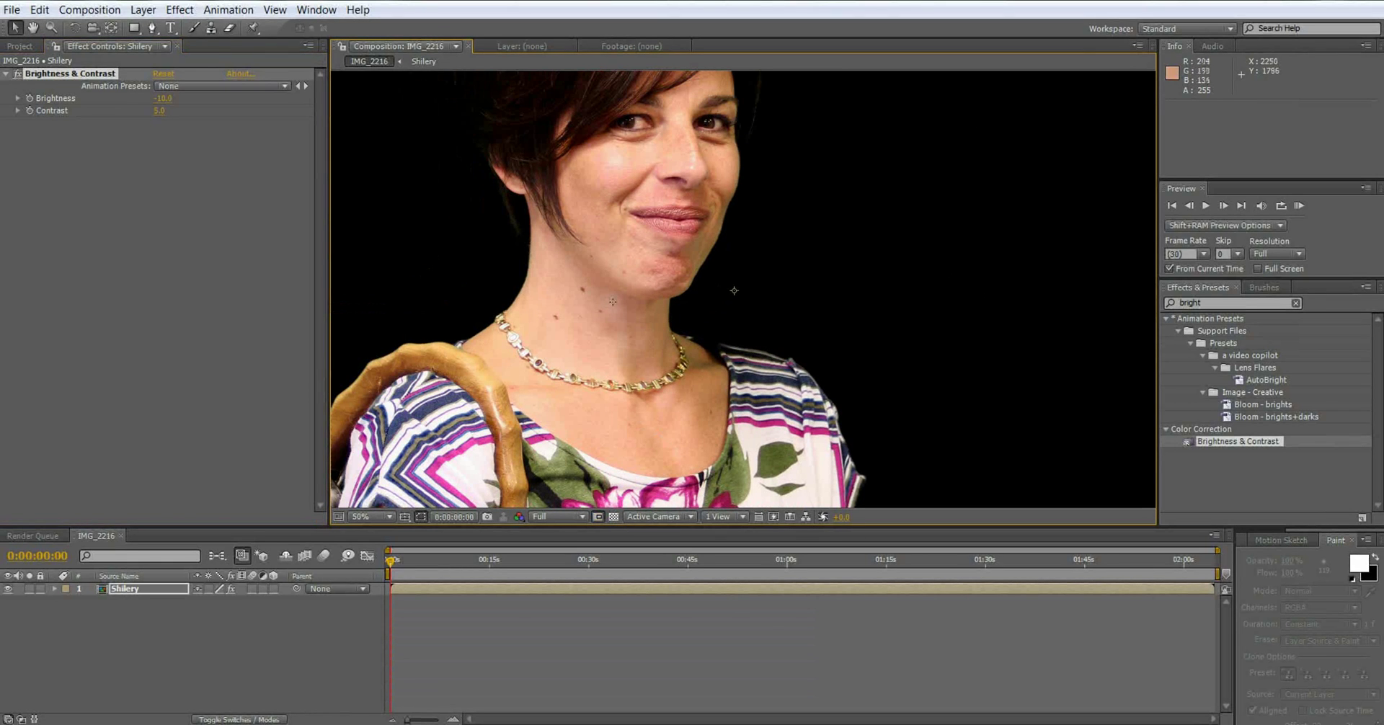
click(627, 516)
click(614, 516)
drag(750, 285, 763, 439)
click(18, 74)
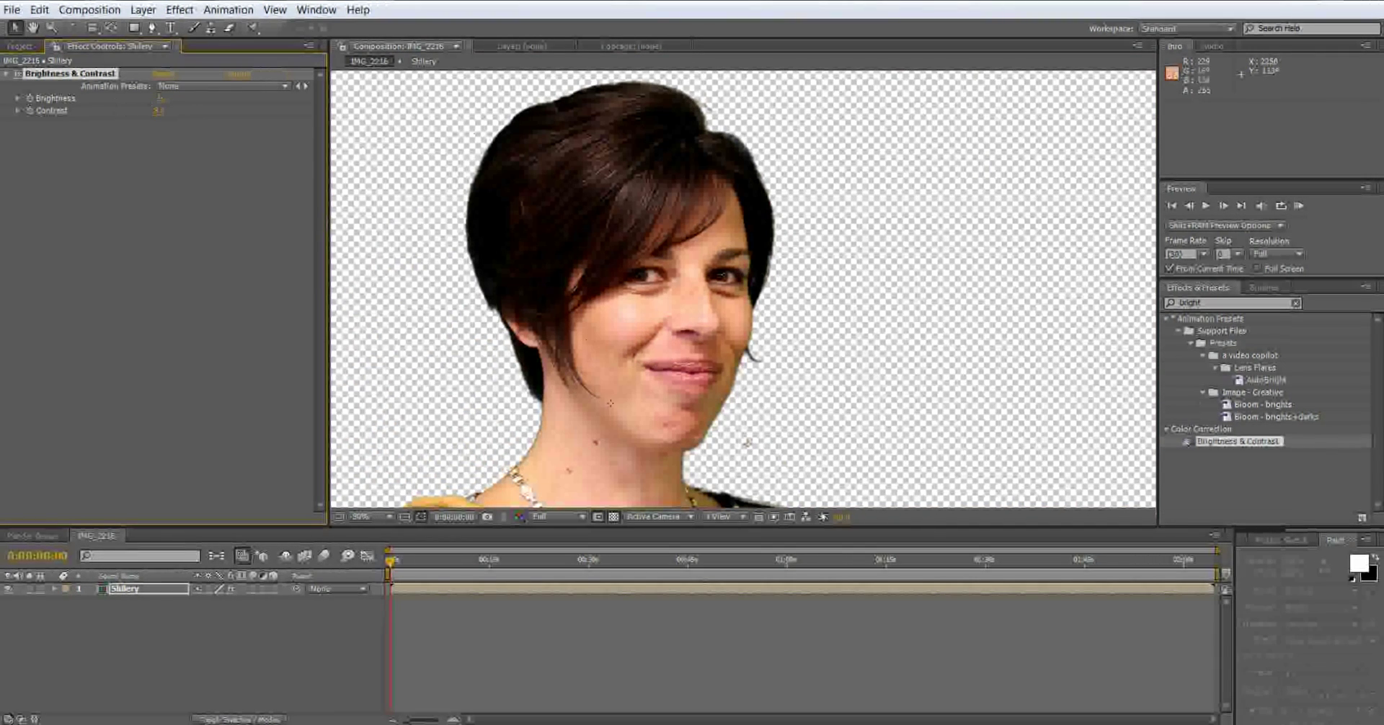
key(comma)
click(613, 518)
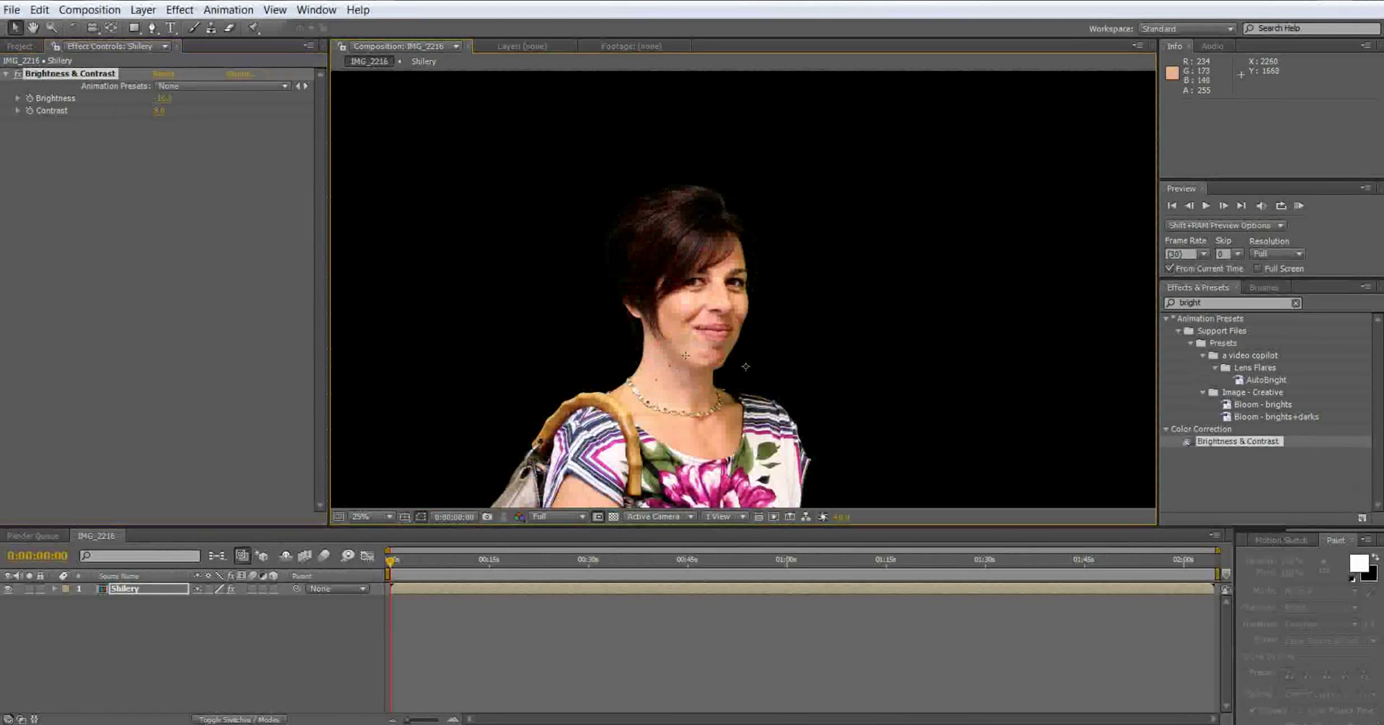
- Inspect the facial skin, open the pre-composed layer's composition, and open its lower IMG_2216.JPG layer for painting
scroll(684, 353, up, 2)
key(space)
drag(637, 301, 704, 221)
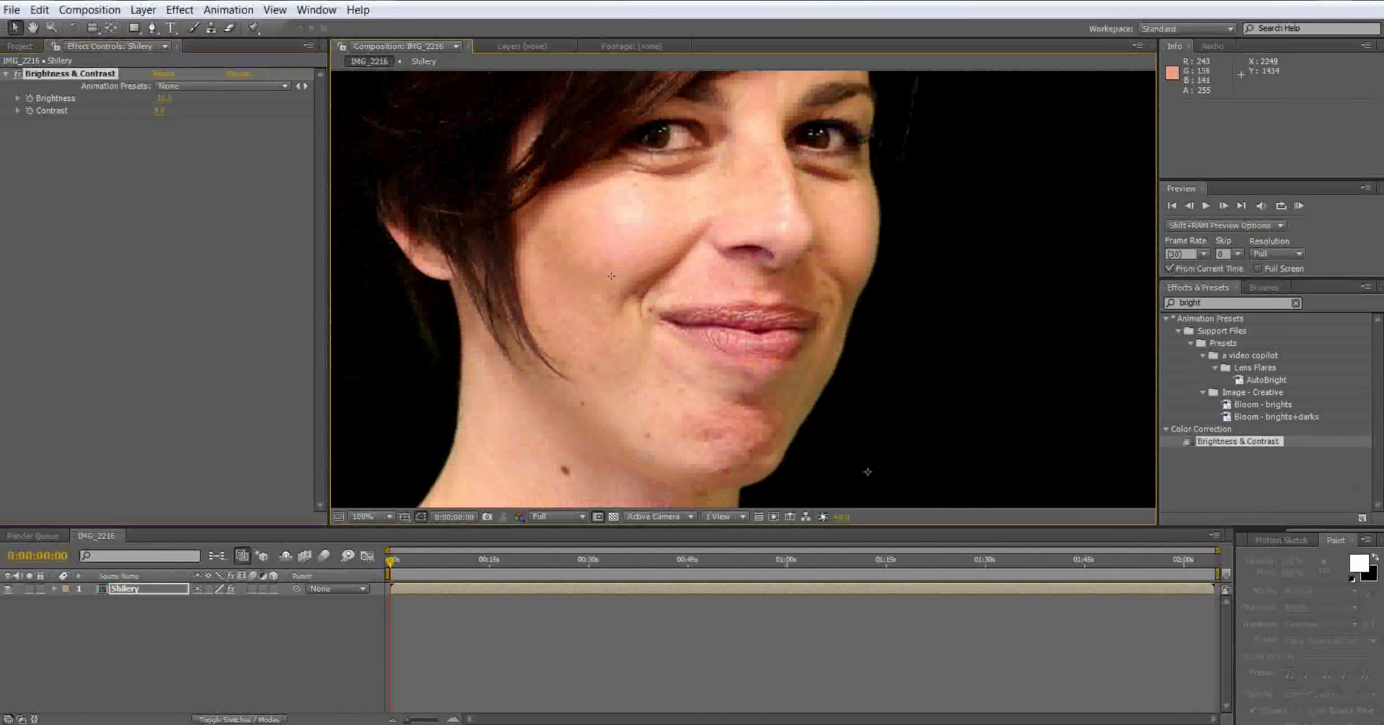
drag(868, 473, 905, 315)
key(space)
drag(652, 307, 605, 268)
drag(626, 119, 658, 301)
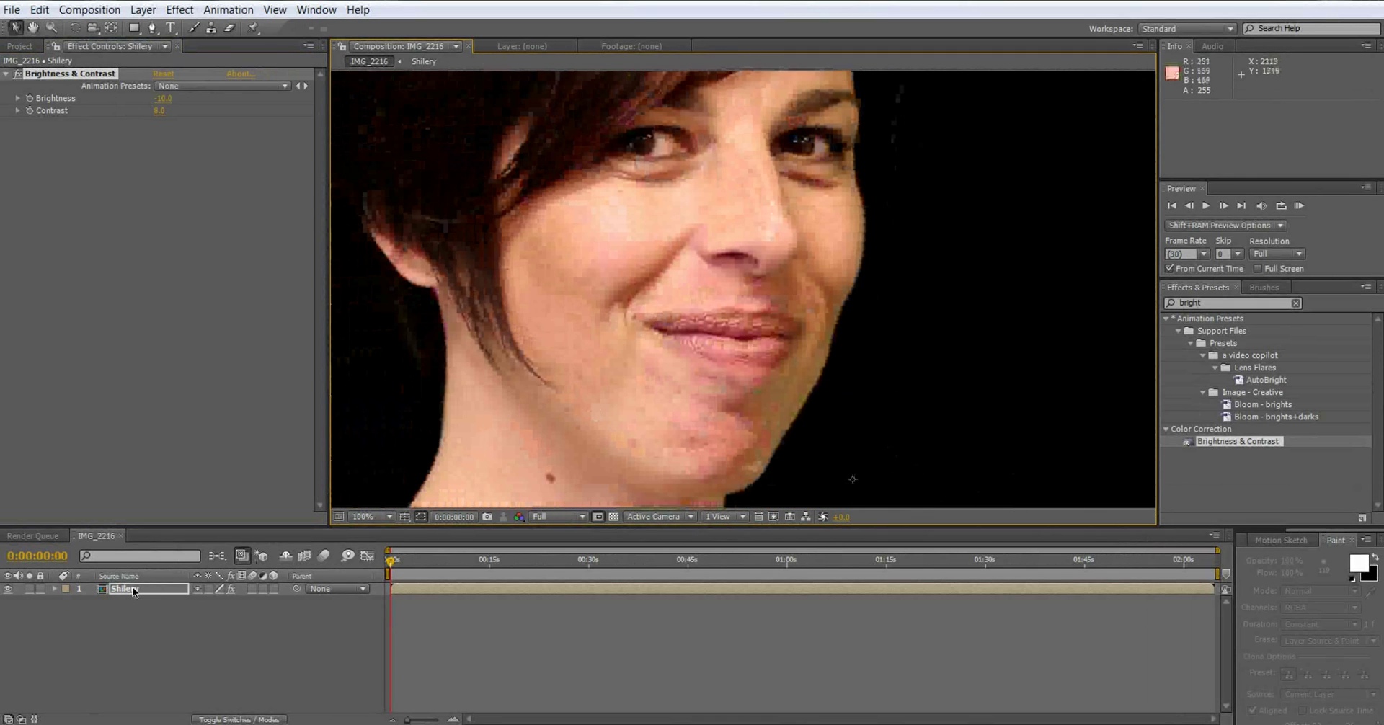
double_click(658, 338)
scroll(657, 339, up, 2)
key(space)
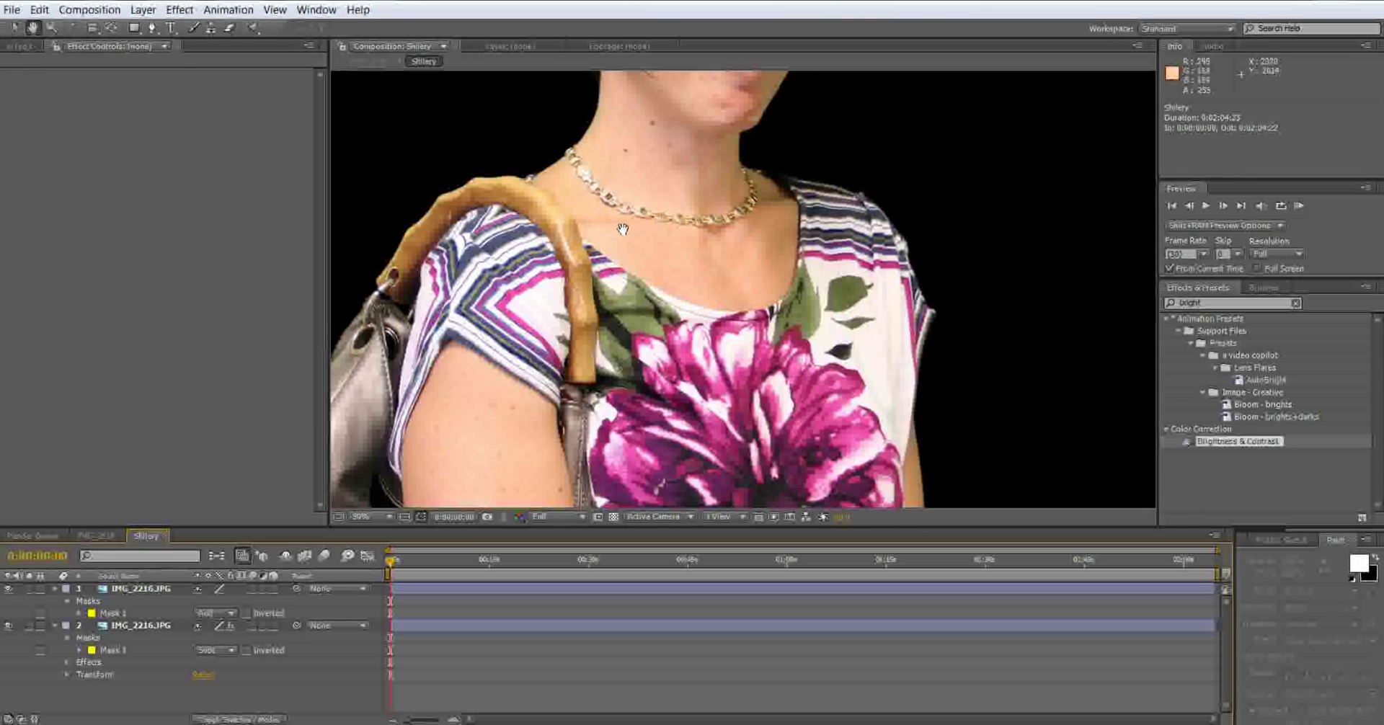
drag(632, 237, 653, 291)
double_click(171, 627)
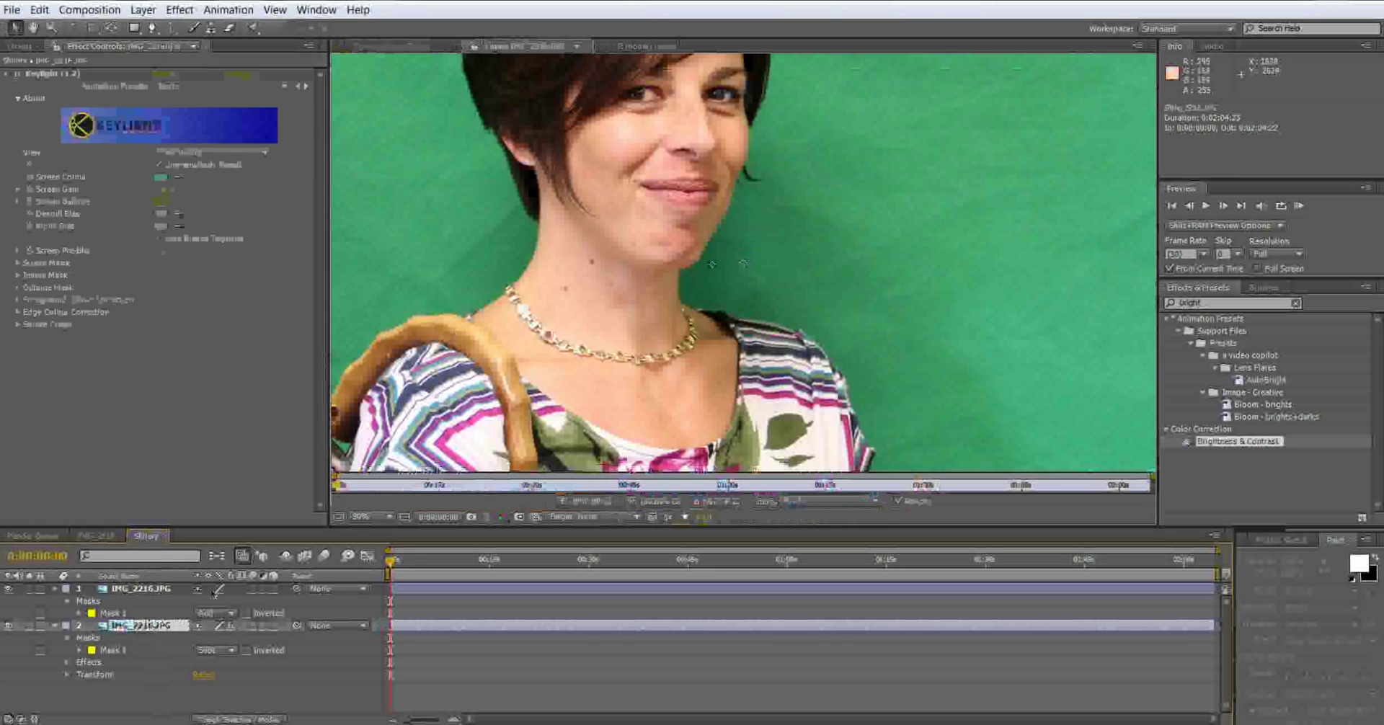
- Activate the Clone Stamp tool with a brush diameter of 40 px for retouching the face
key(space)
drag(634, 216, 674, 300)
scroll(634, 303, up, 1)
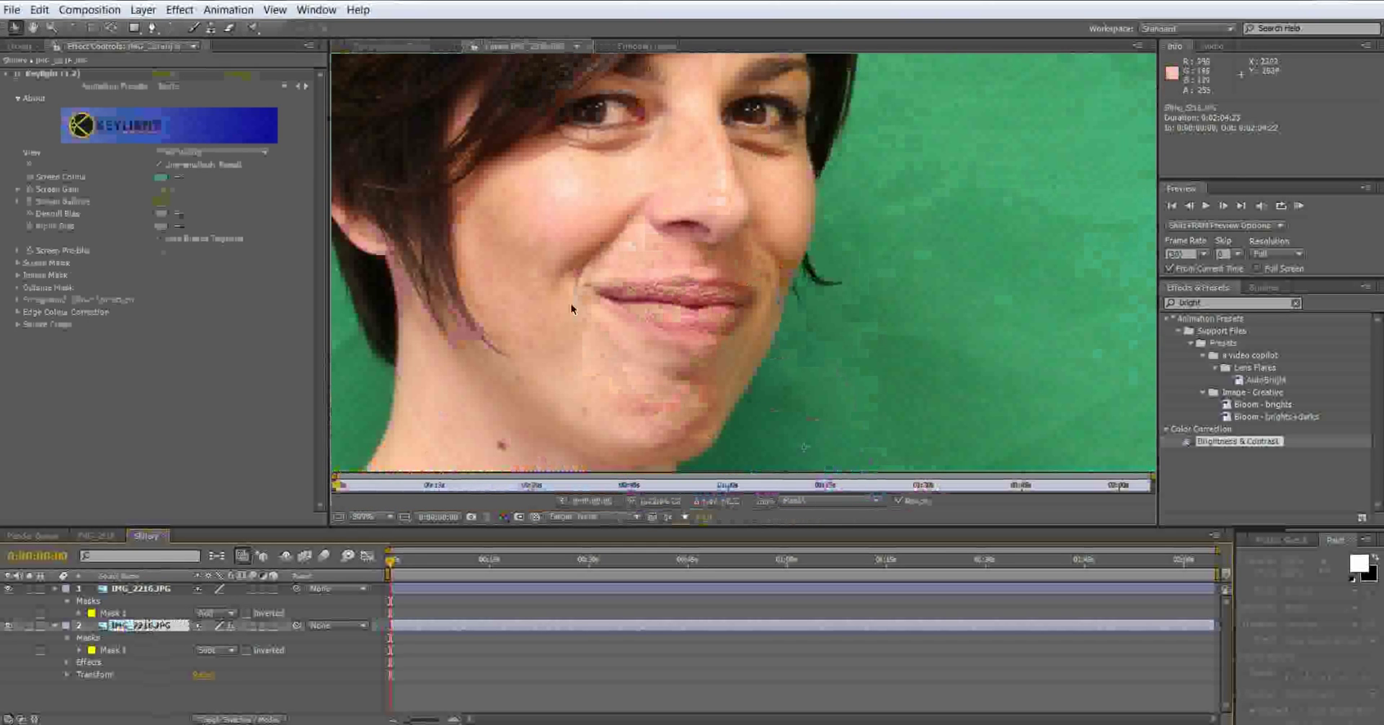
key(space)
drag(573, 302, 656, 237)
key(v)
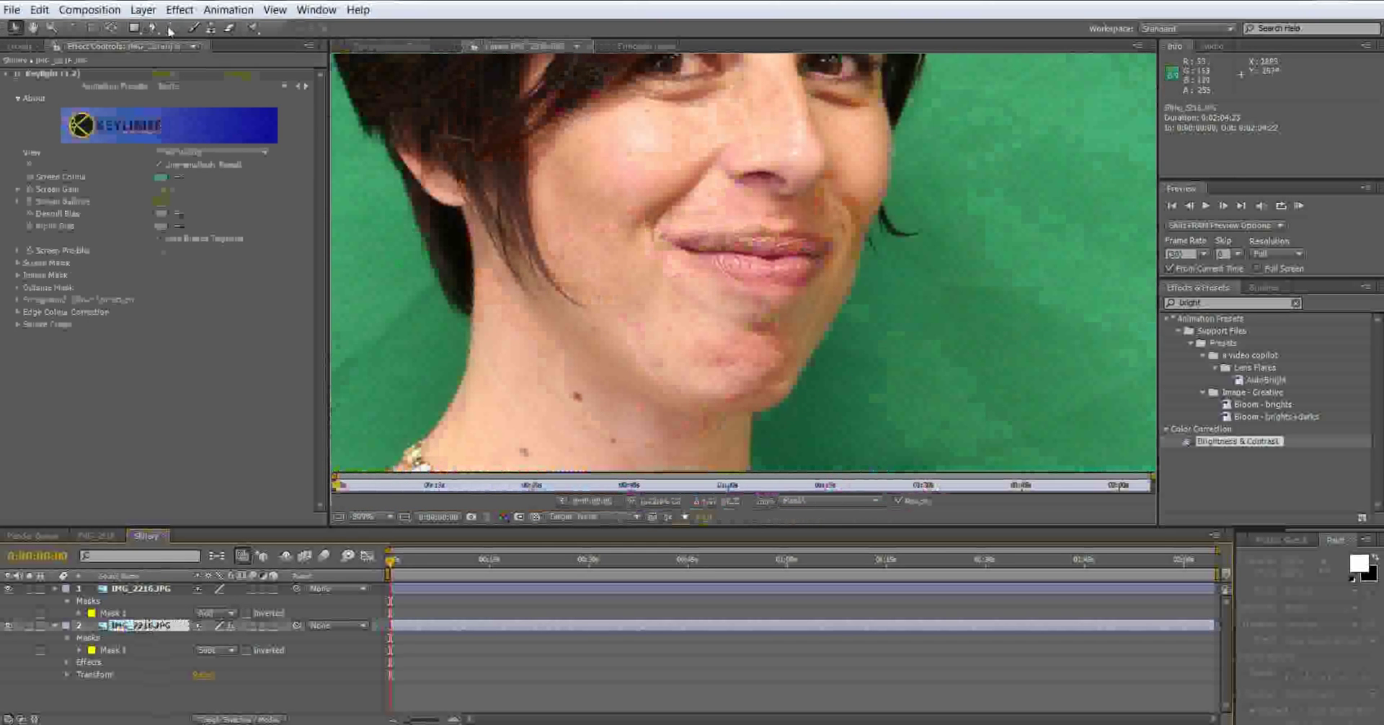
click(212, 28)
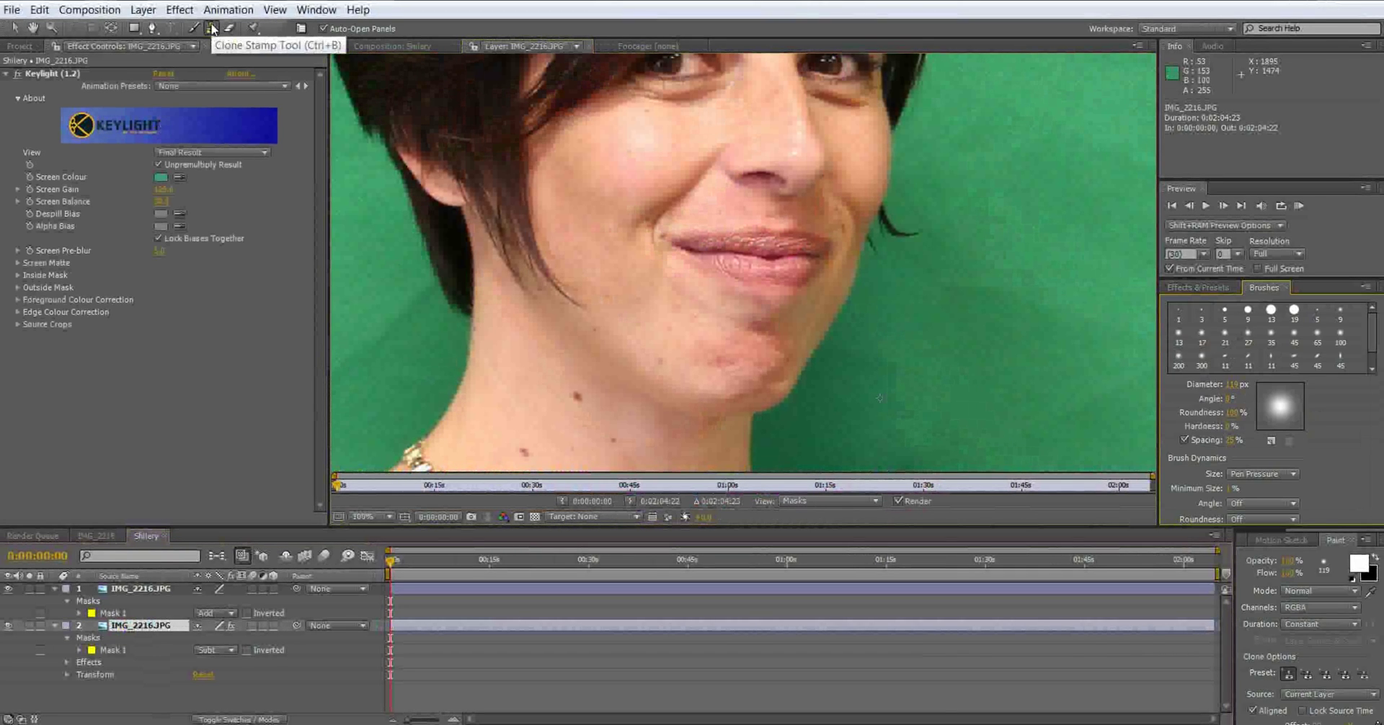
drag(1229, 384, 1158, 392)
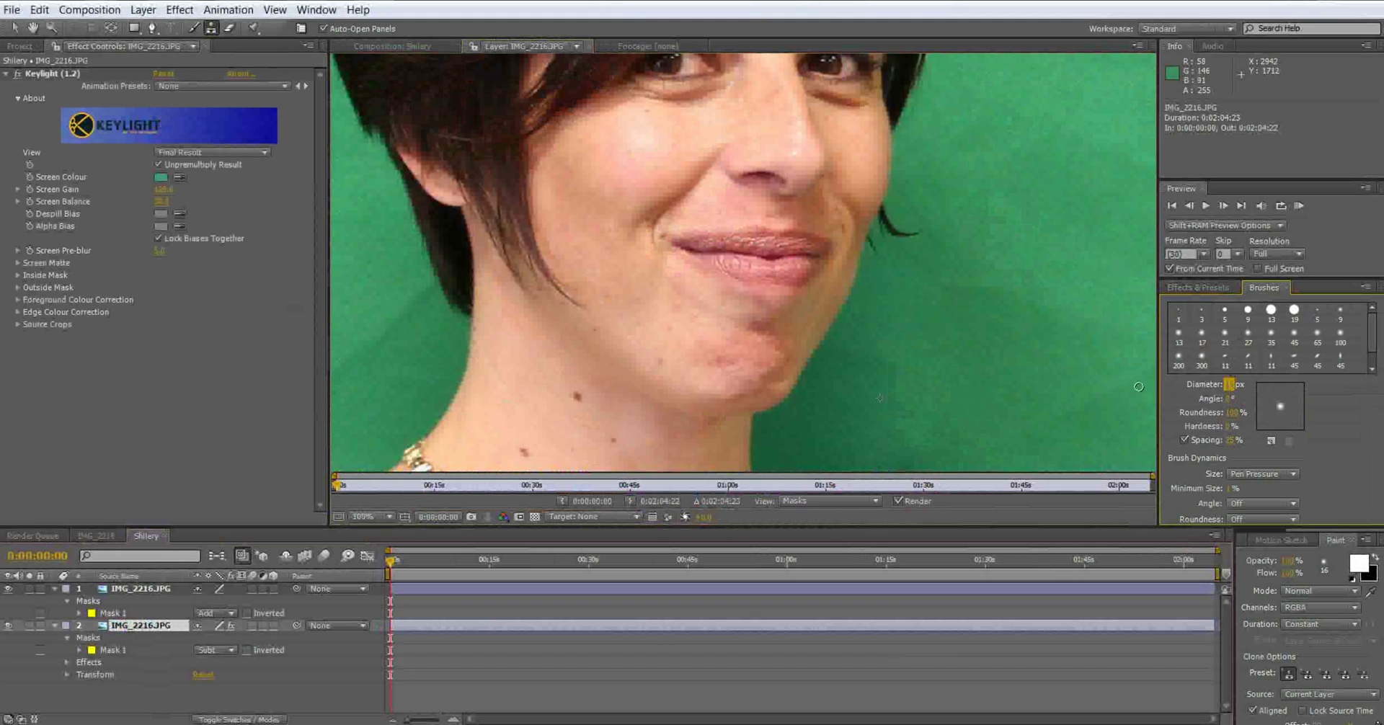
drag(1230, 384, 1243, 387)
click(1234, 385)
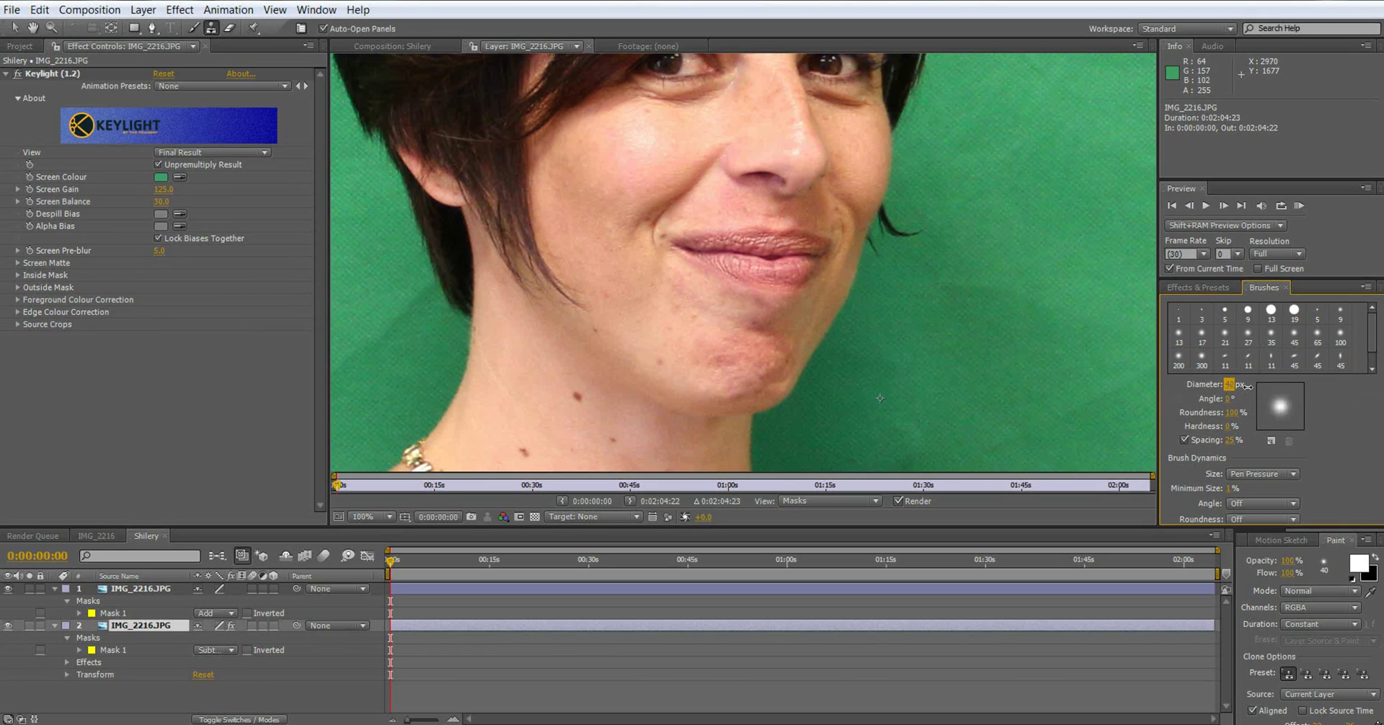
text(40)
key(Return)
- Sample clear neck skin and clone it over the dark mole on the neck below the jaw
drag(582, 366, 606, 334)
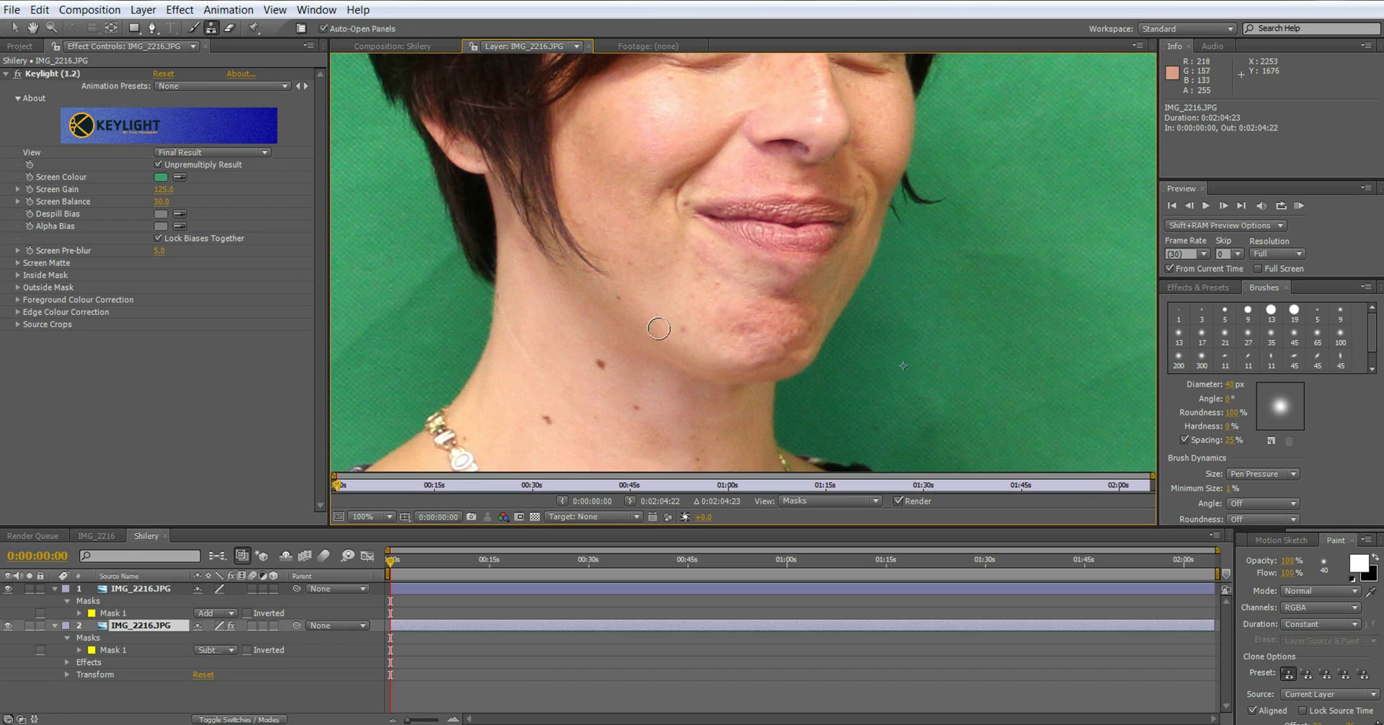
scroll(590, 355, up, 2)
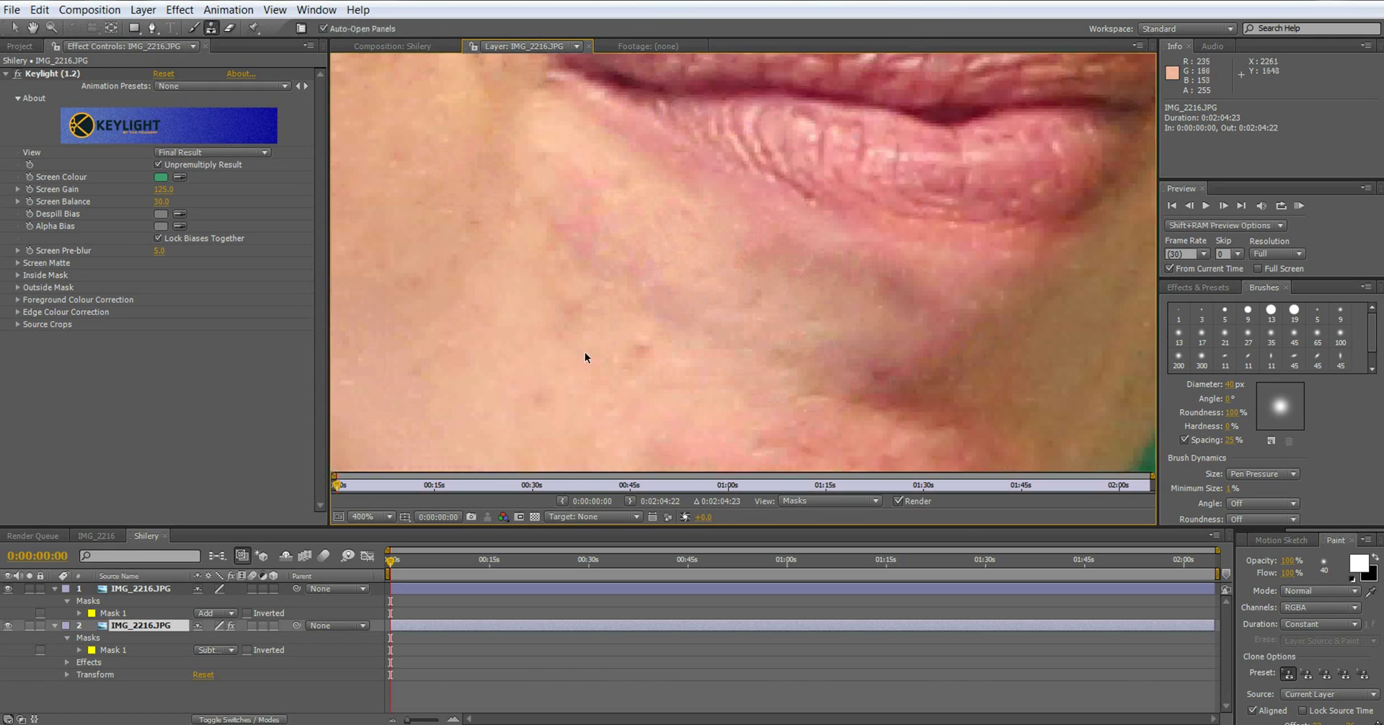
mouse_move(628, 289)
mouse_down()
mouse_move(833, 114)
mouse_move(769, 164)
mouse_move(907, 106)
mouse_up()
key(ctrl+b)
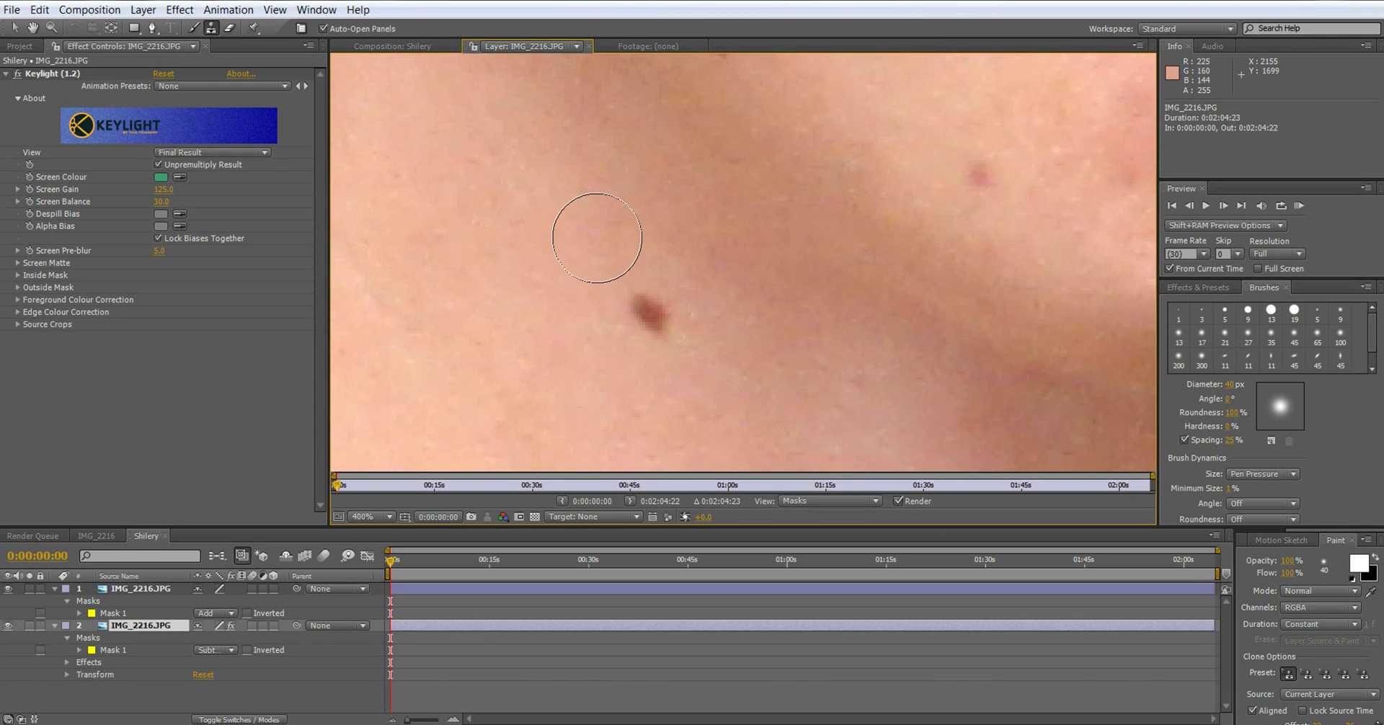
alt+click(551, 229)
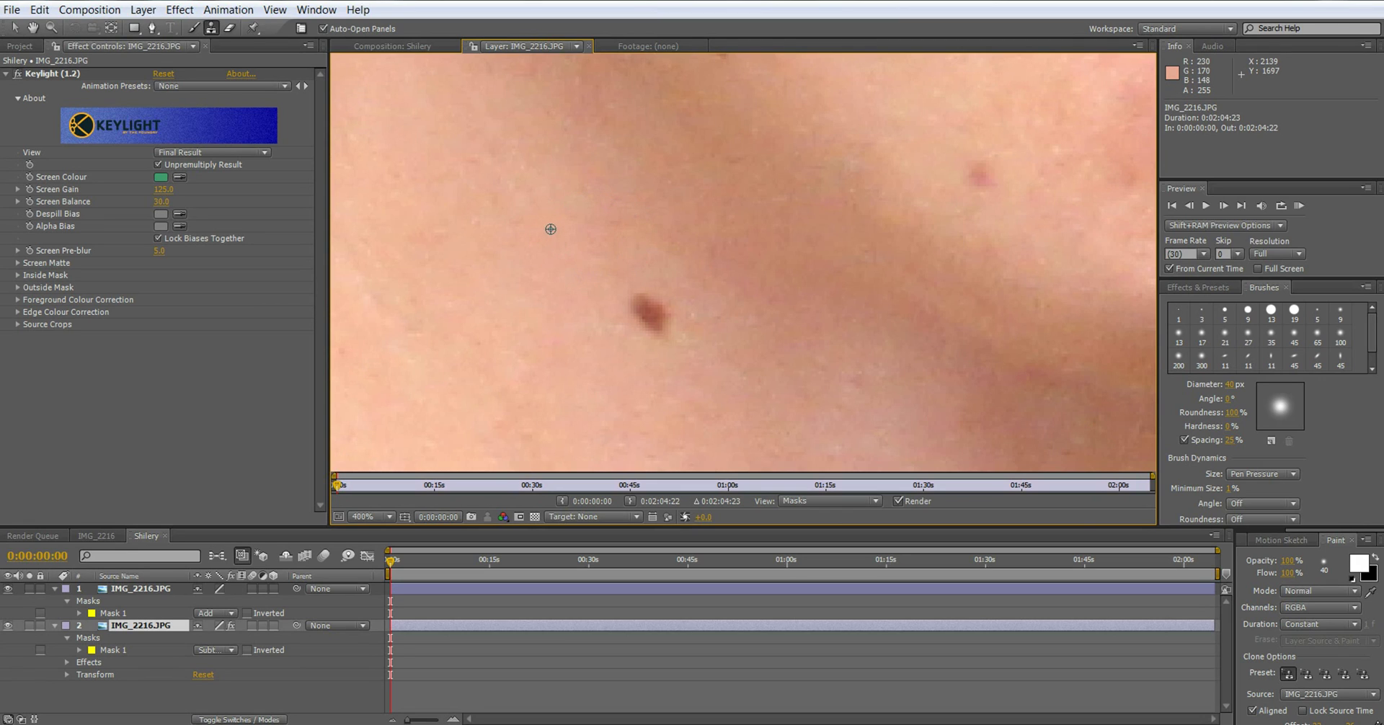
click(642, 299)
key(comma)
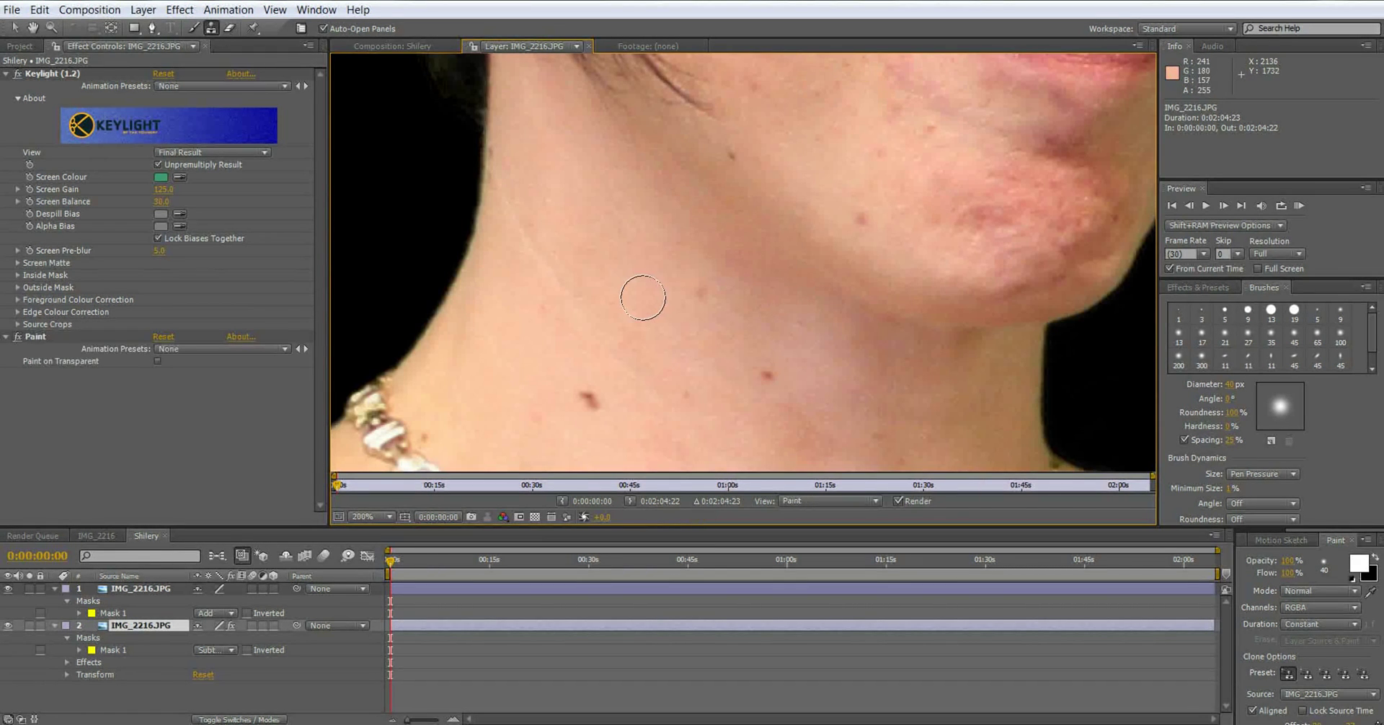
key(period)
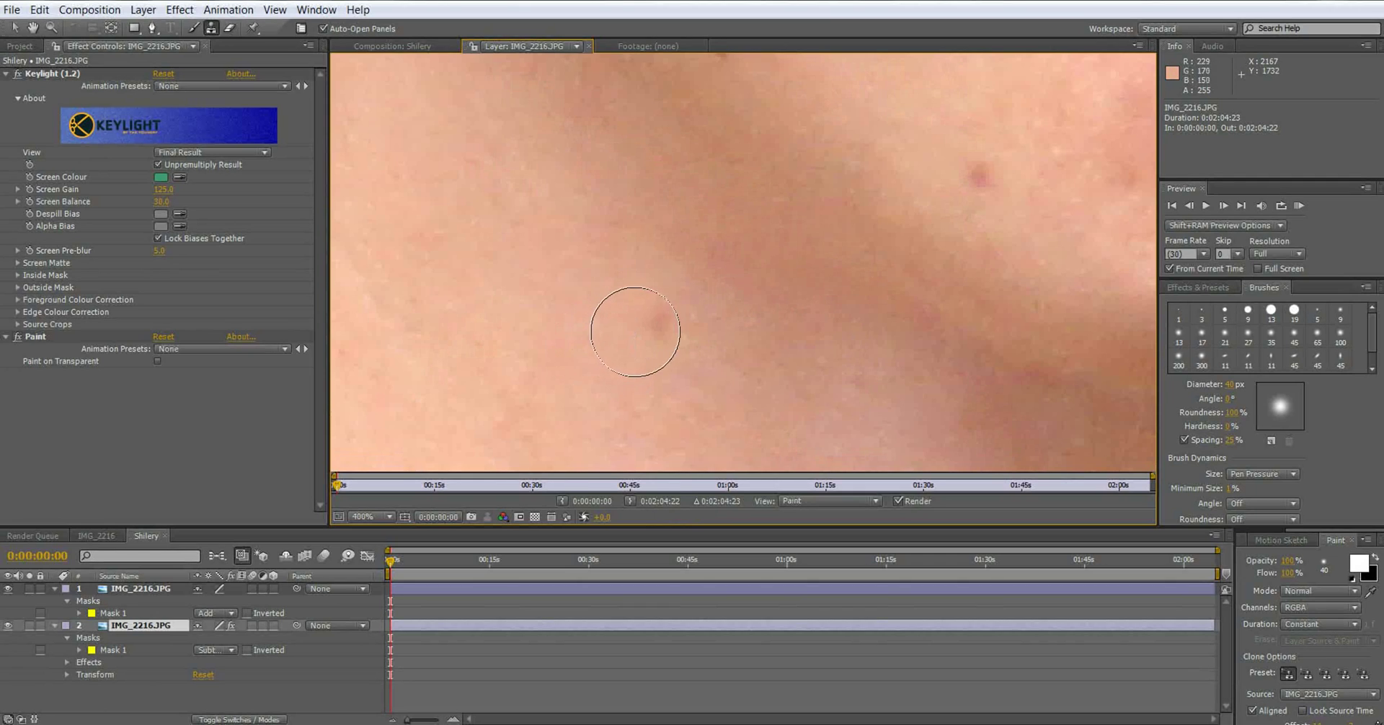
key(comma)
- Clone nearby clear skin over the moles and small spots across the middle of the neck above the necklace
drag(655, 337, 680, 284)
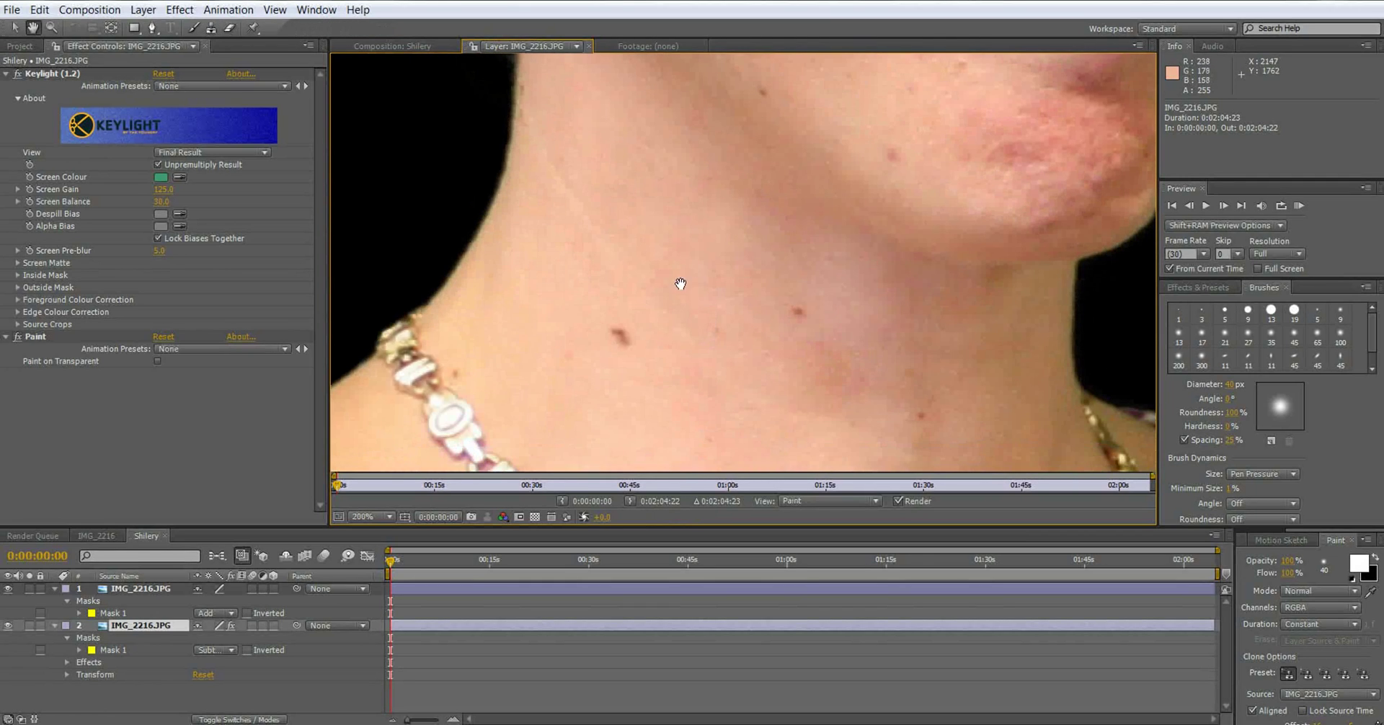
alt+click(610, 299)
click(621, 337)
click(798, 314)
alt+click(741, 359)
click(718, 334)
alt+click(804, 339)
click(819, 307)
- Clone clean skin over the two spots along the jaw and the mole low on the neck
alt+click(888, 186)
click(893, 158)
click(764, 92)
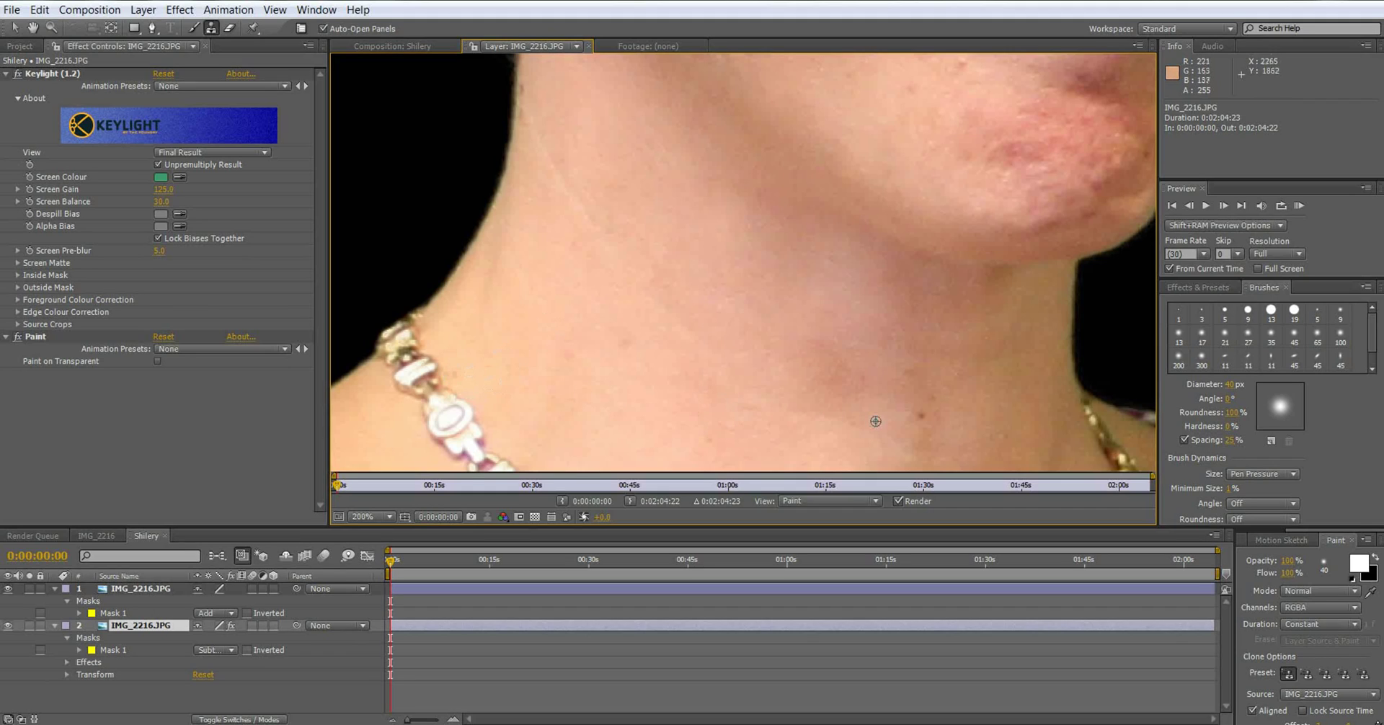
click(921, 418)
- Retouch the small blemishes on the chin and beside the mouth corner with cloned skin
alt+click(636, 348)
key(space)
drag(704, 354, 629, 481)
drag(742, 278, 727, 353)
alt+click(671, 311)
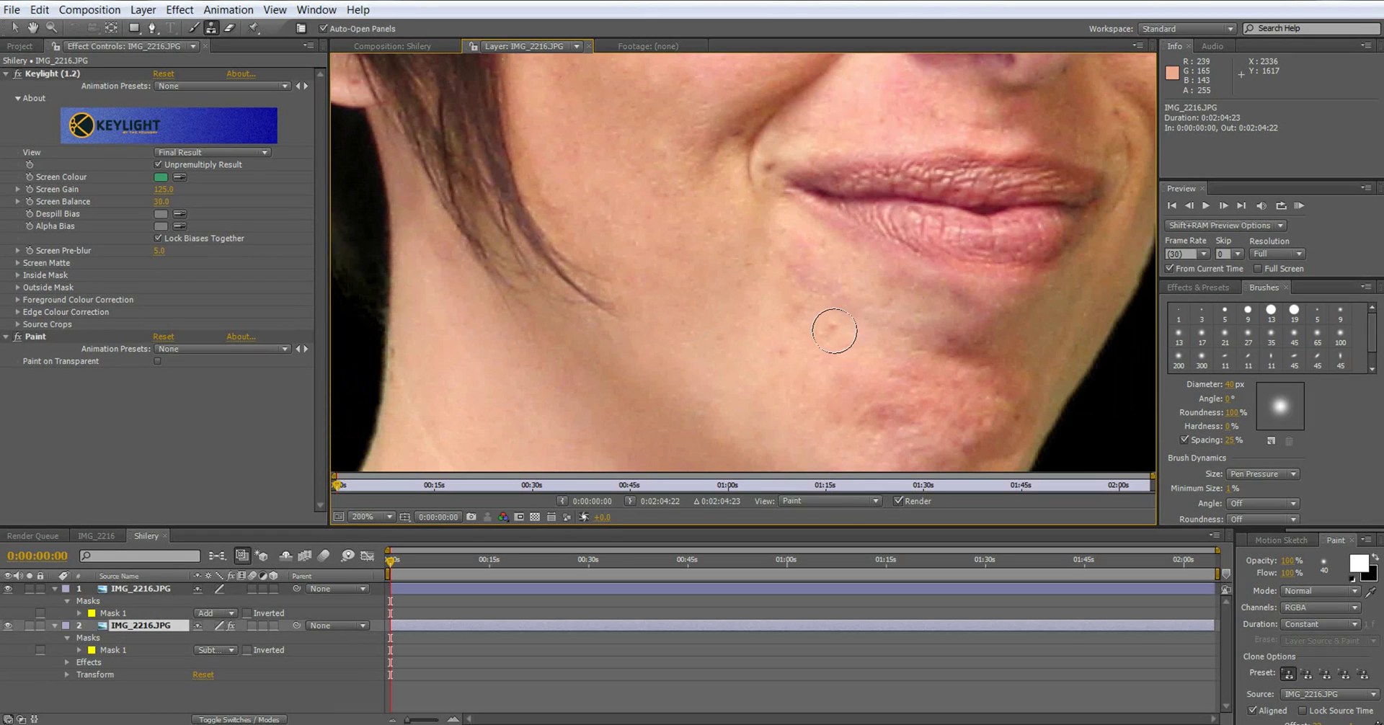
key(h)
drag(692, 300, 659, 417)
key(ctrl+b)
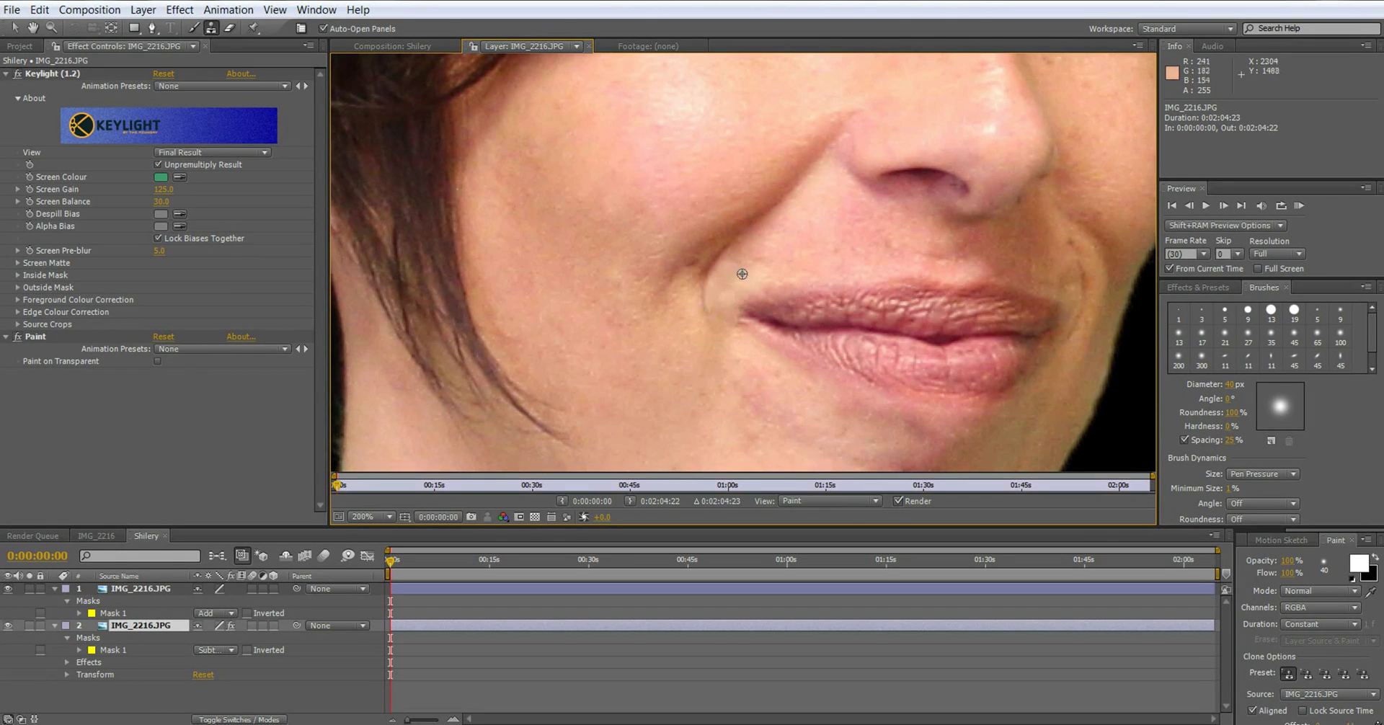
- Continue cloning clear skin over the remaining blemishes on the cheek and around the nose
key(h)
mouse_move(886, 266)
mouse_down()
mouse_move(619, 317)
mouse_move(645, 330)
mouse_move(617, 305)
mouse_move(728, 288)
mouse_up()
key(ctrl+b)
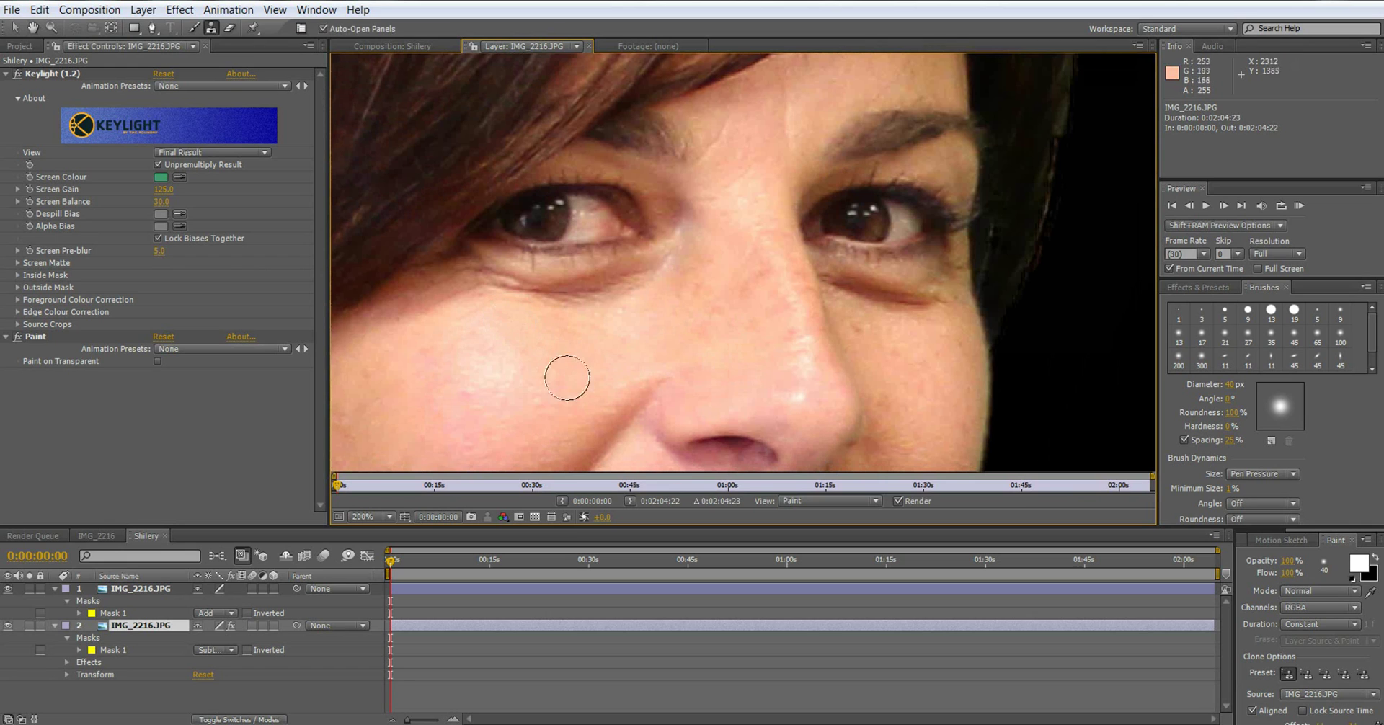
key(h)
drag(548, 432, 407, 220)
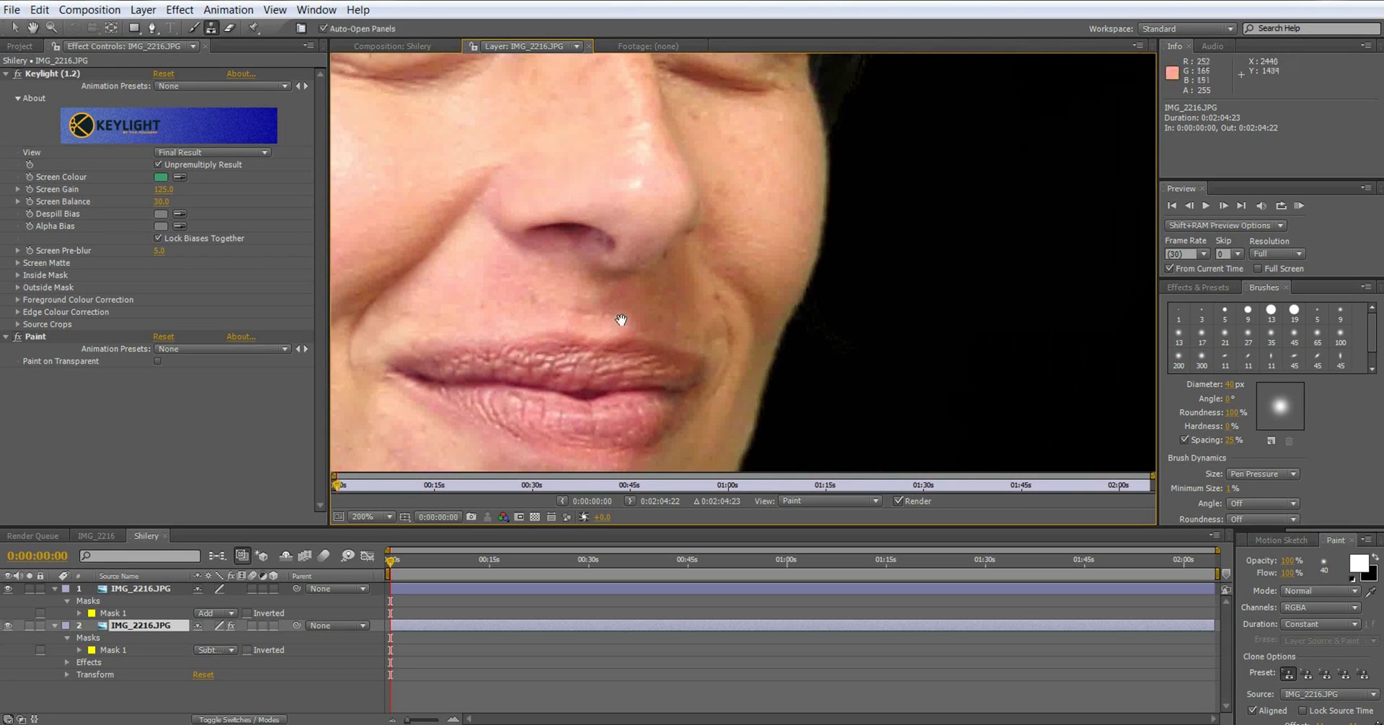
- Toggle the Paint effect to compare the face and neck before and after the retouching
key(space)
drag(595, 425, 663, 355)
scroll(677, 296, down, 2)
click(18, 336)
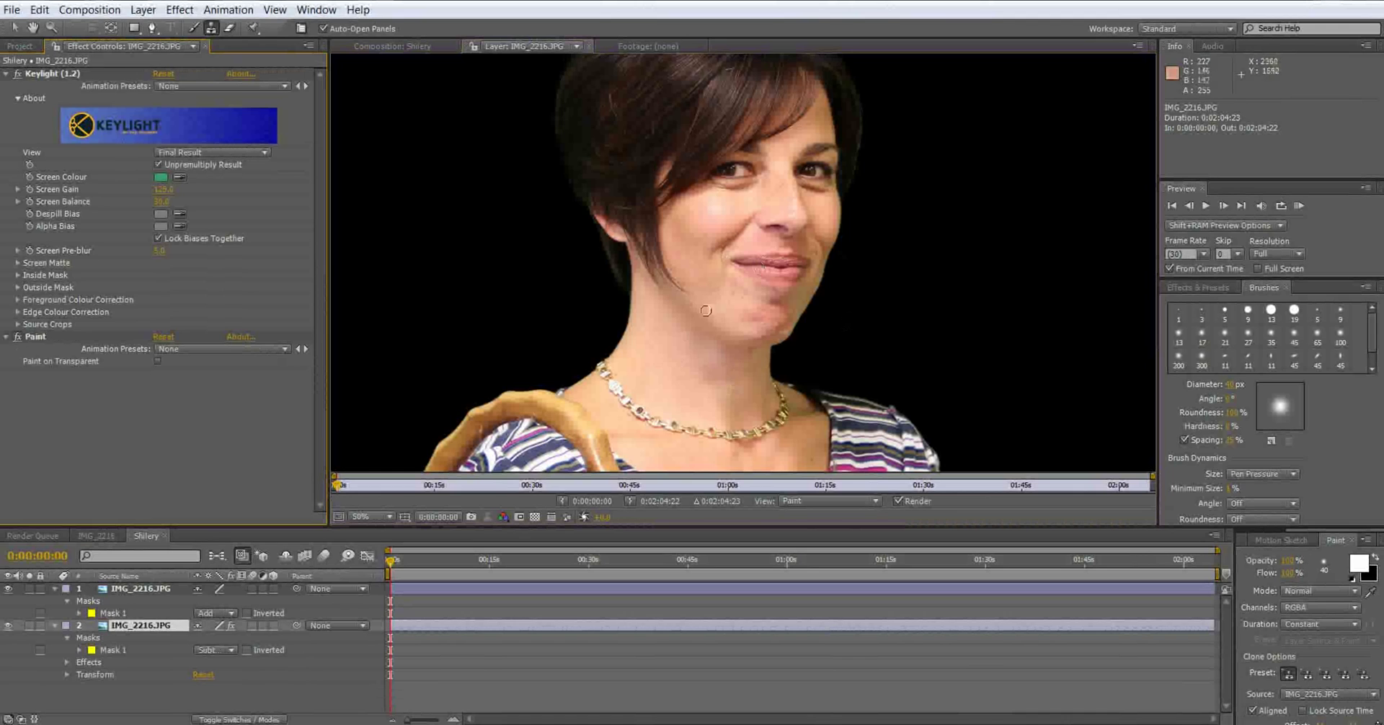
- Enlarge the clone brush to 104 px and clone smooth cheek skin over the uneven areas beside the smile line
scroll(810, 313, up, 3)
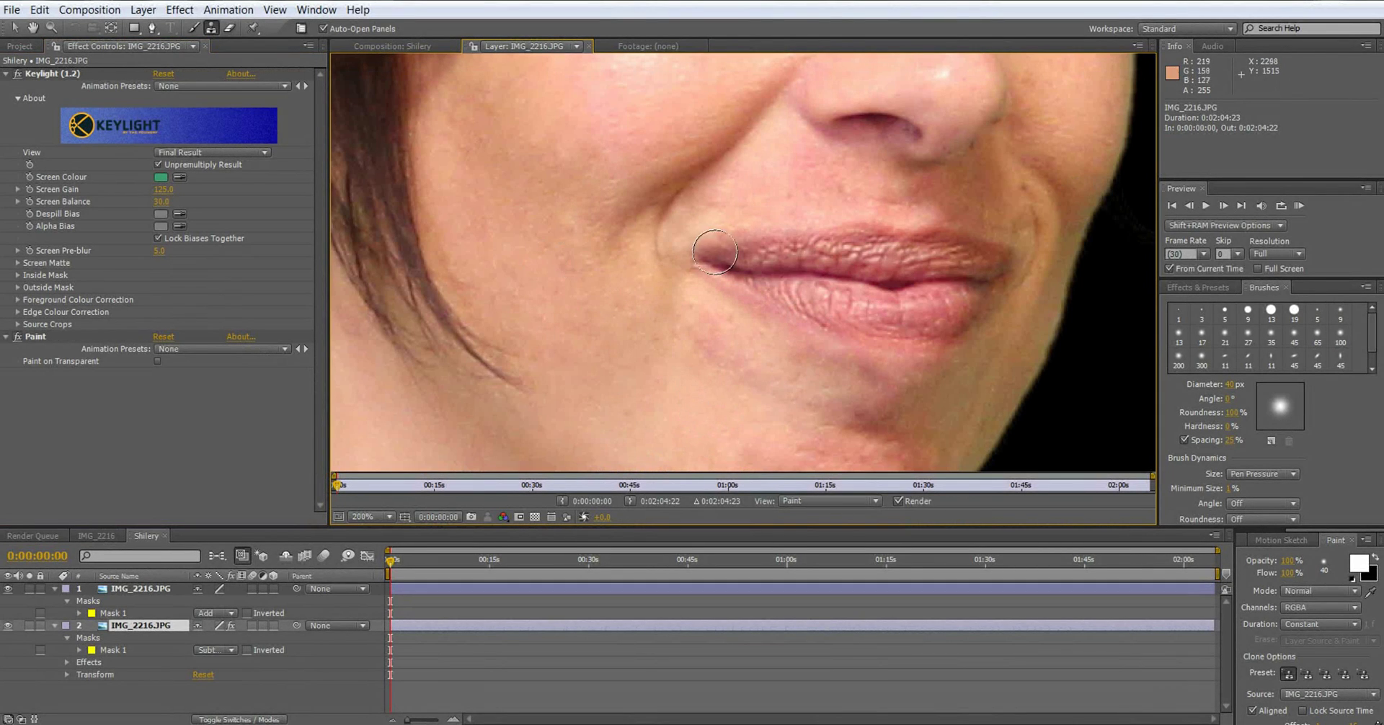
key(space)
mouse_move(658, 163)
mouse_down()
mouse_move(574, 361)
mouse_move(578, 307)
mouse_move(667, 226)
mouse_move(726, 268)
mouse_up()
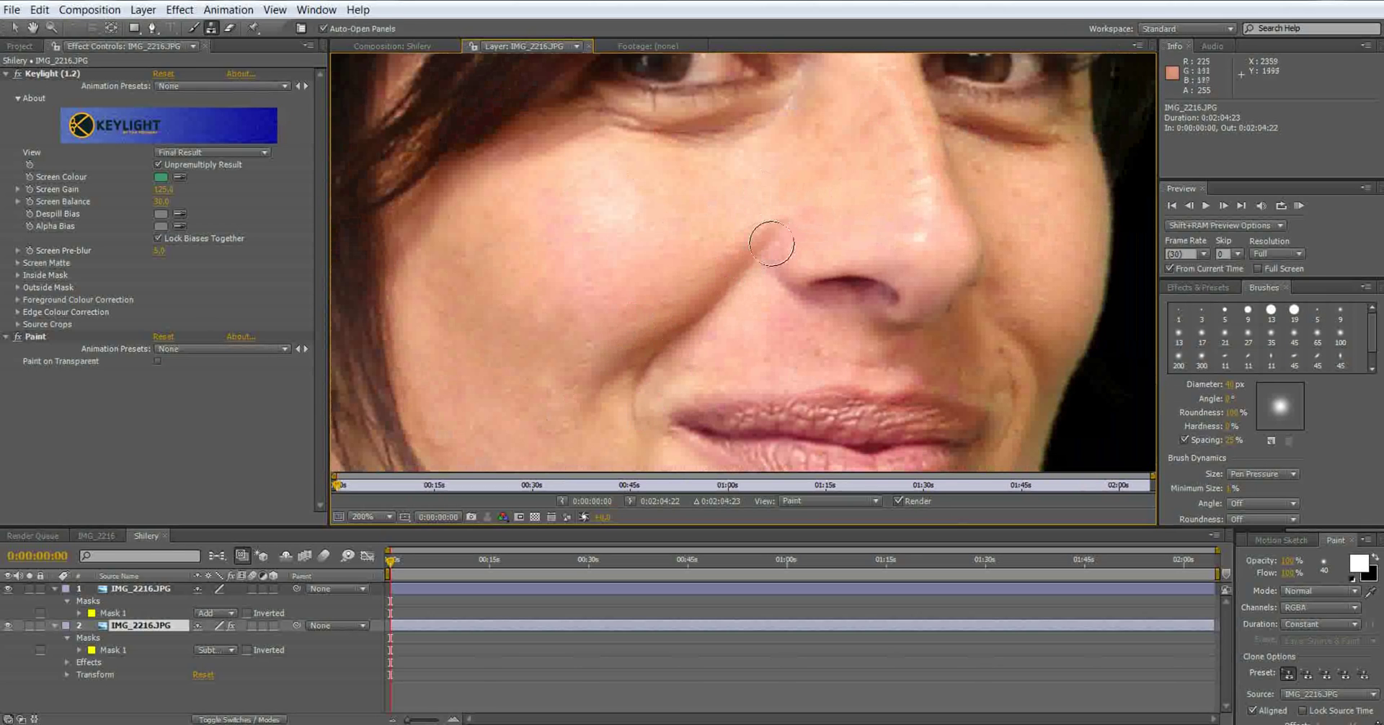
drag(1239, 383, 1260, 382)
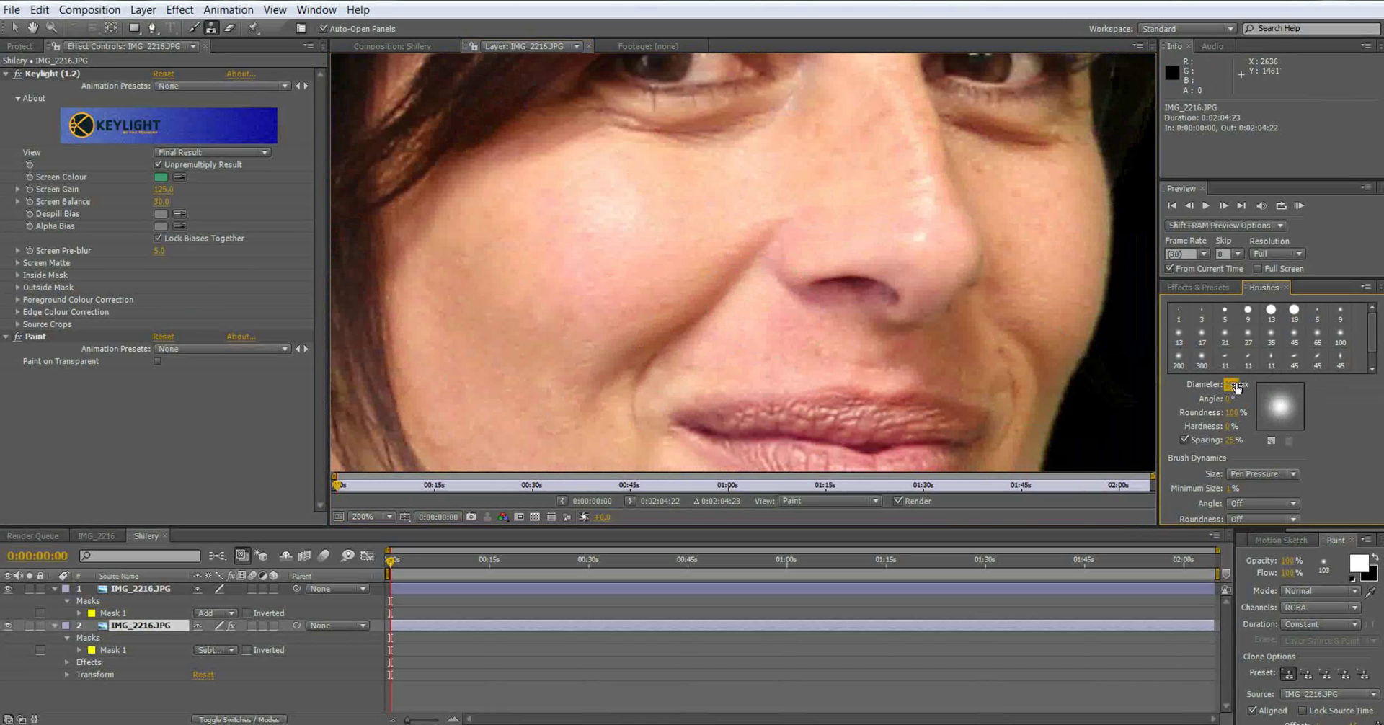
drag(1237, 387, 1238, 387)
alt+click(678, 244)
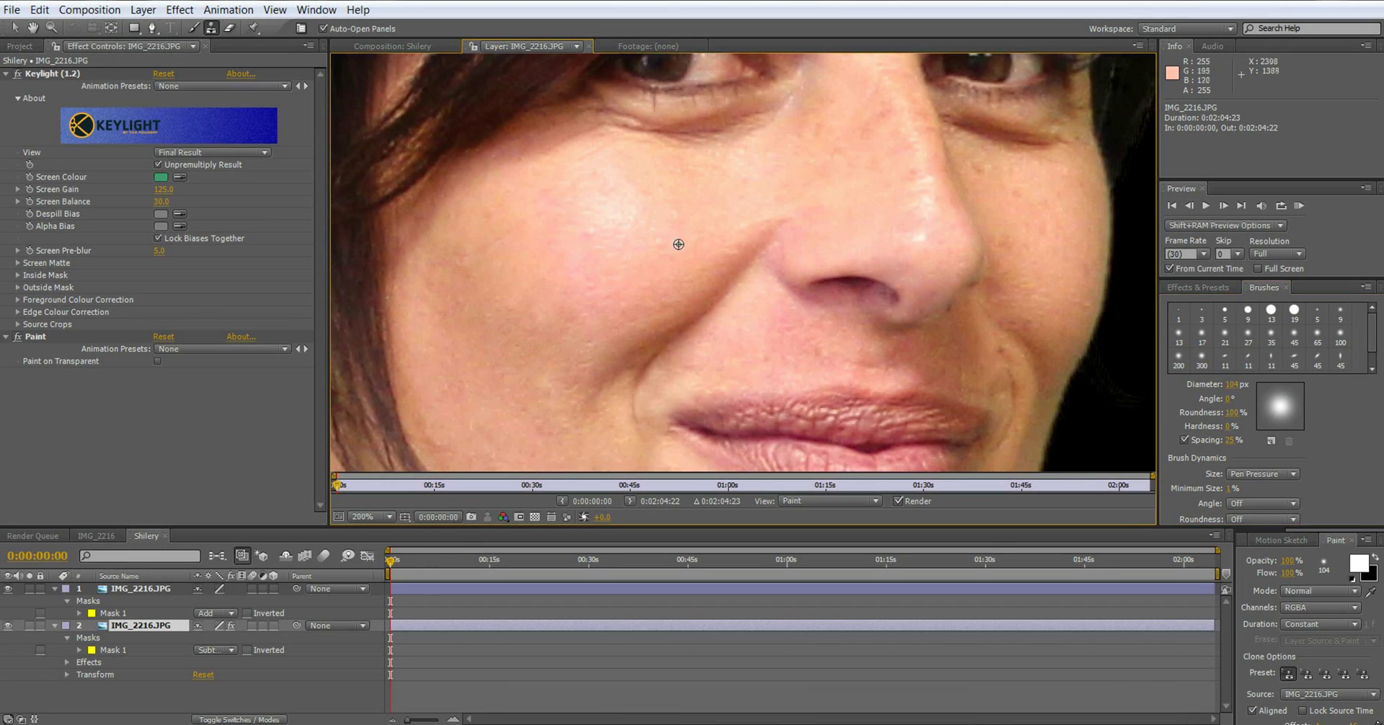
alt+click(594, 315)
click(630, 360)
alt+click(531, 355)
click(601, 385)
key(comma)
key(comma)
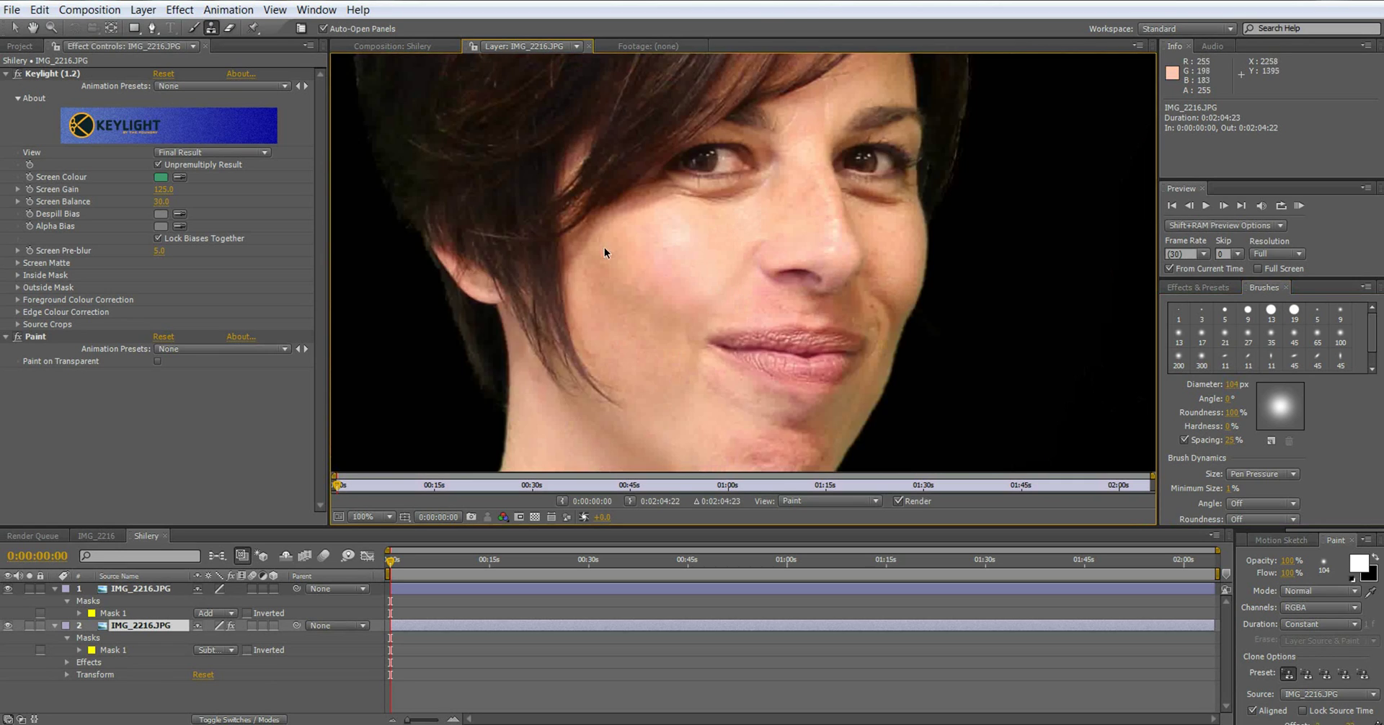
- Reduce the clone brush to 51 px and clone nearby skin over the upper smile crease on the shaded cheek
key(period)
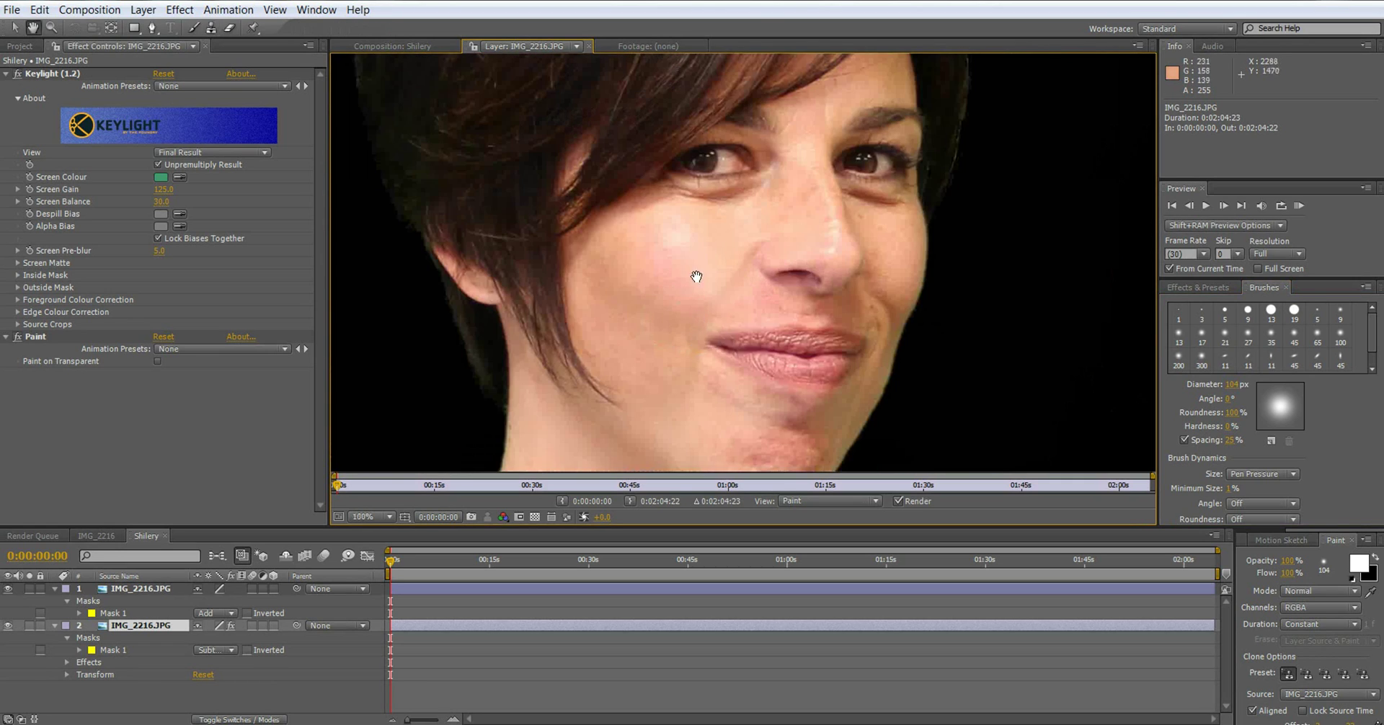
drag(697, 276, 694, 211)
key(period)
key(comma)
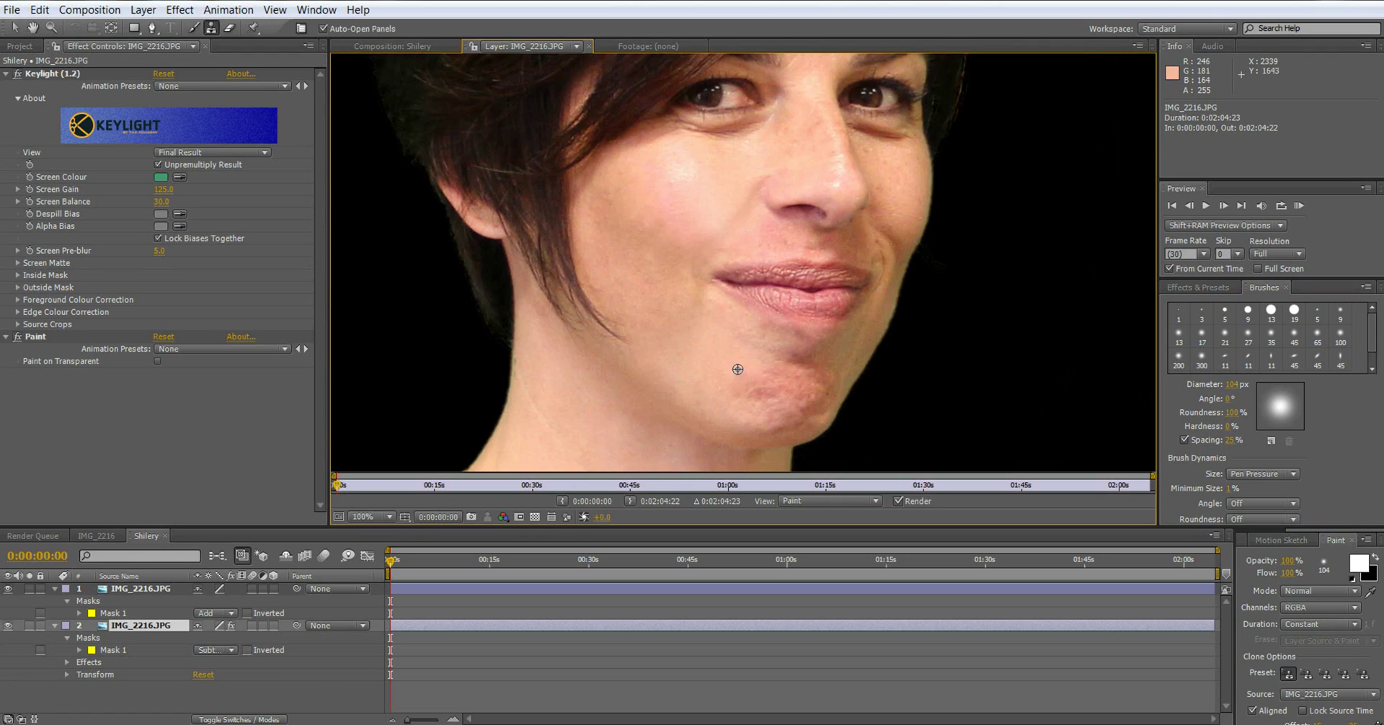
key(period)
drag(880, 284, 754, 325)
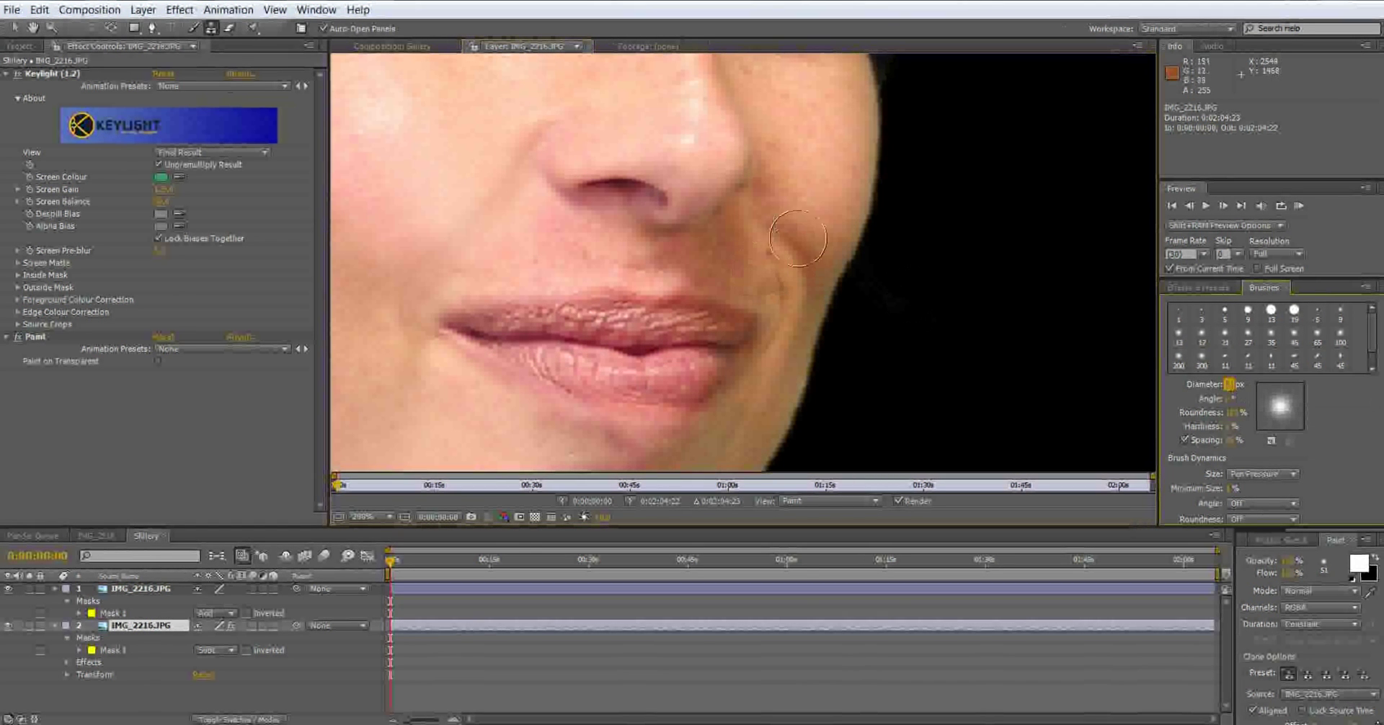
alt+click(815, 197)
click(774, 220)
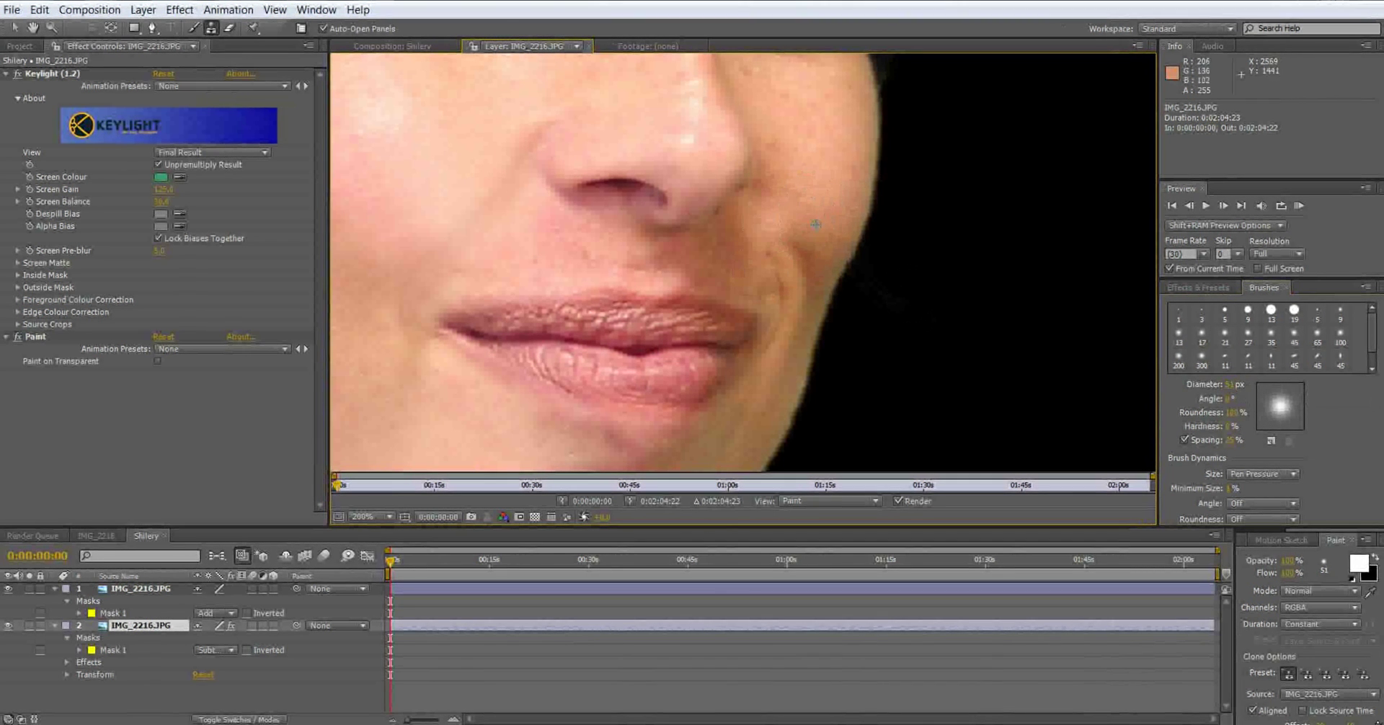
click(796, 242)
alt+click(827, 237)
click(816, 270)
- Clone skin over the lower smile crease beside the mouth corner on the shaded side, and undo the last stroke
alt+click(792, 343)
click(788, 329)
click(783, 293)
key(ctrl+z)
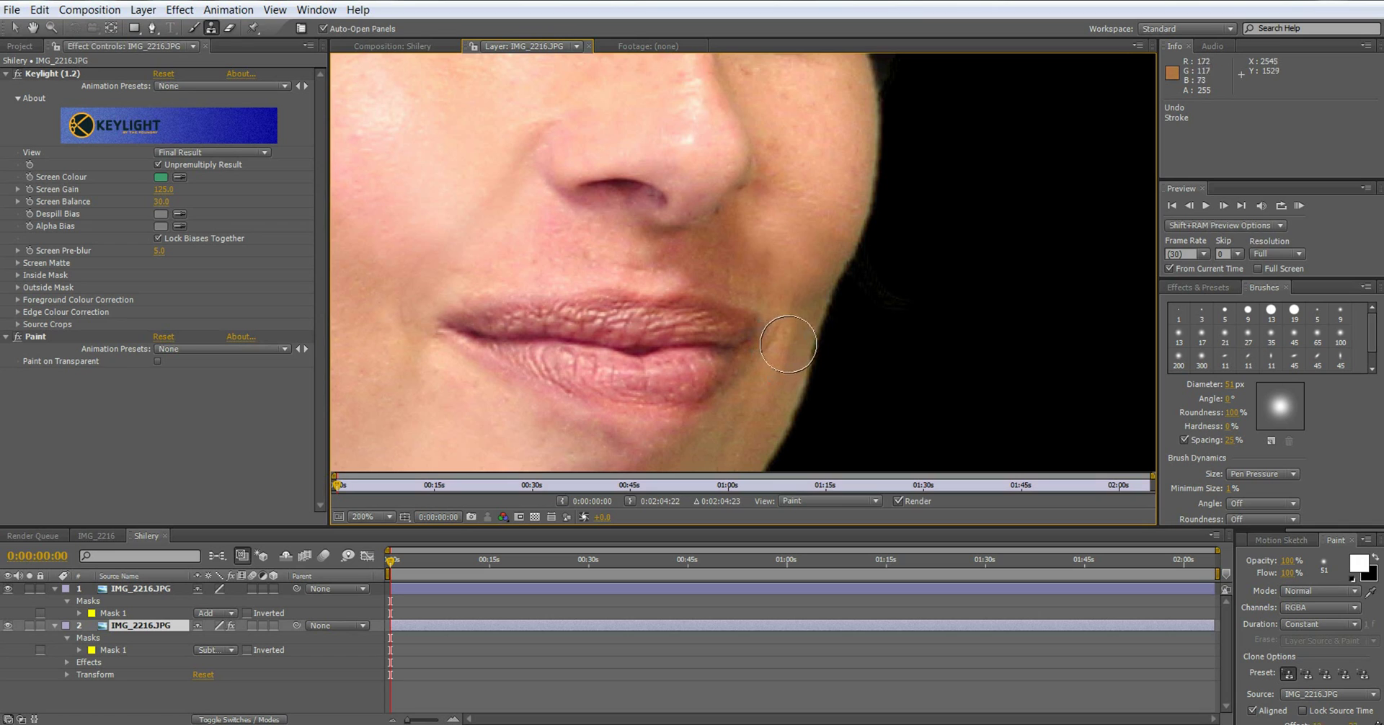
- Toggle the Paint effect off and on to compare the portrait before and after the skin retouching
key(comma)
key(comma)
key(space)
drag(685, 326, 686, 395)
click(18, 337)
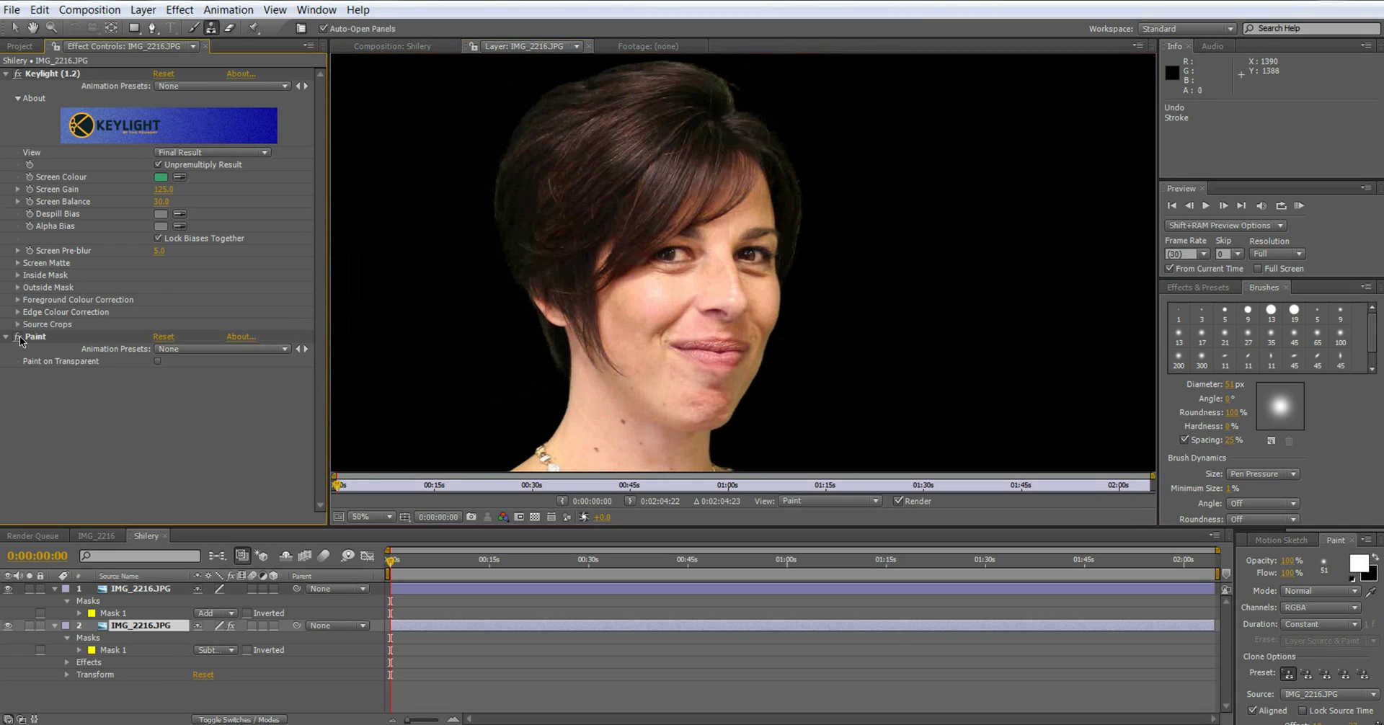
click(18, 336)
click(18, 337)
click(18, 336)
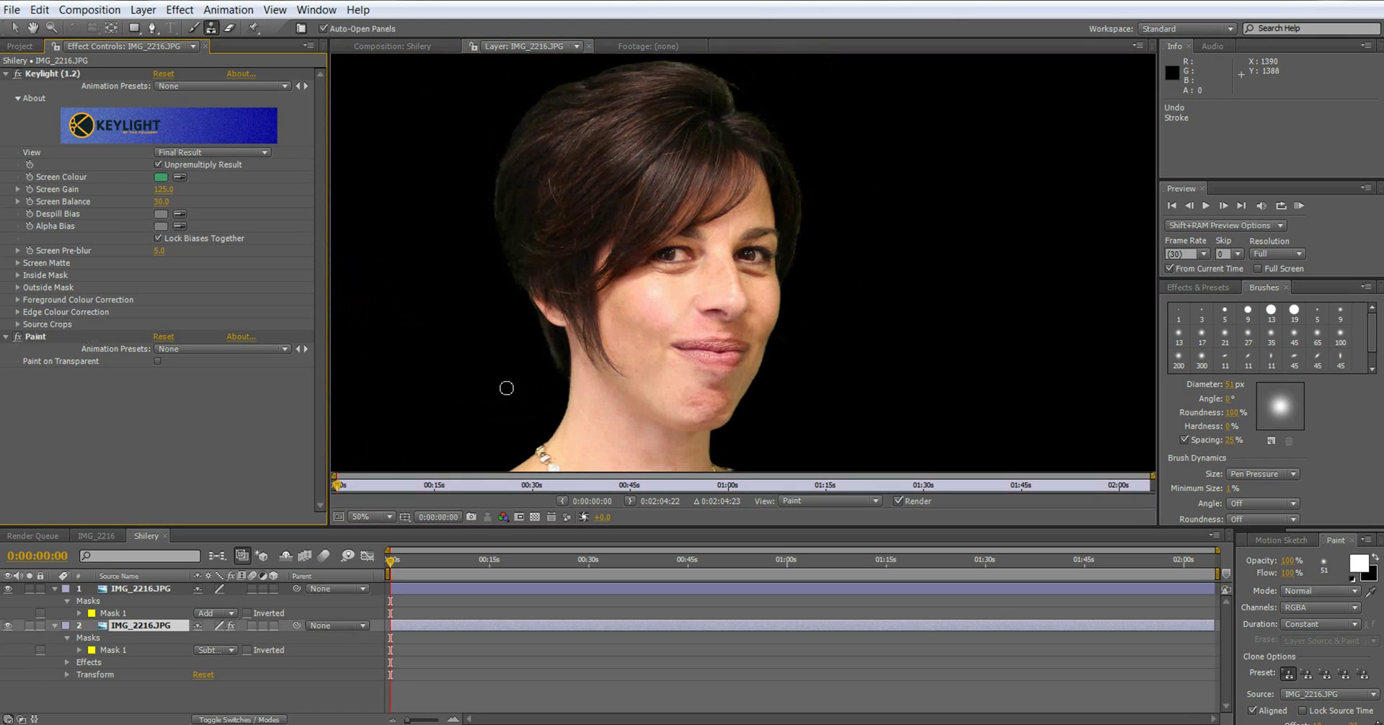
- Examine the retouched face and neck both close up and from a distance
key(comma)
drag(737, 319, 671, 263)
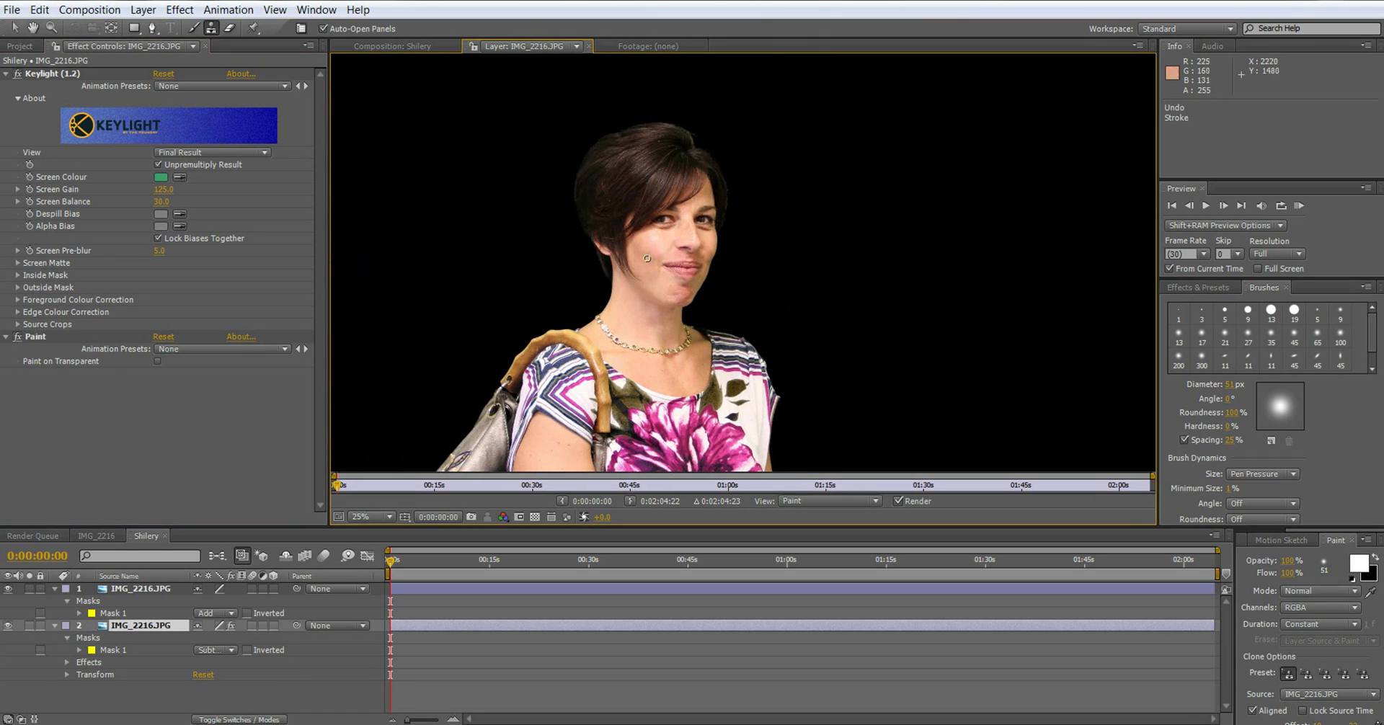
key(period)
key(period)
drag(497, 298, 691, 360)
key(ctrl+b)
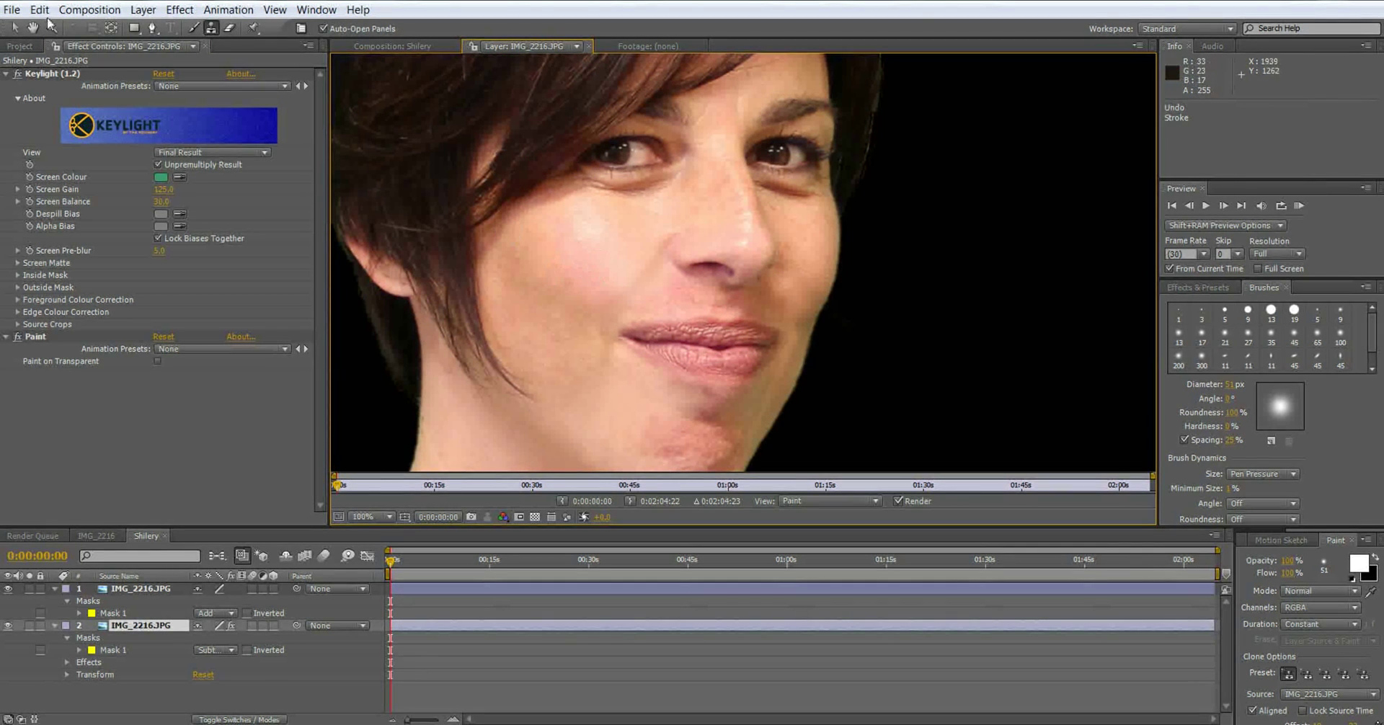
key(comma)
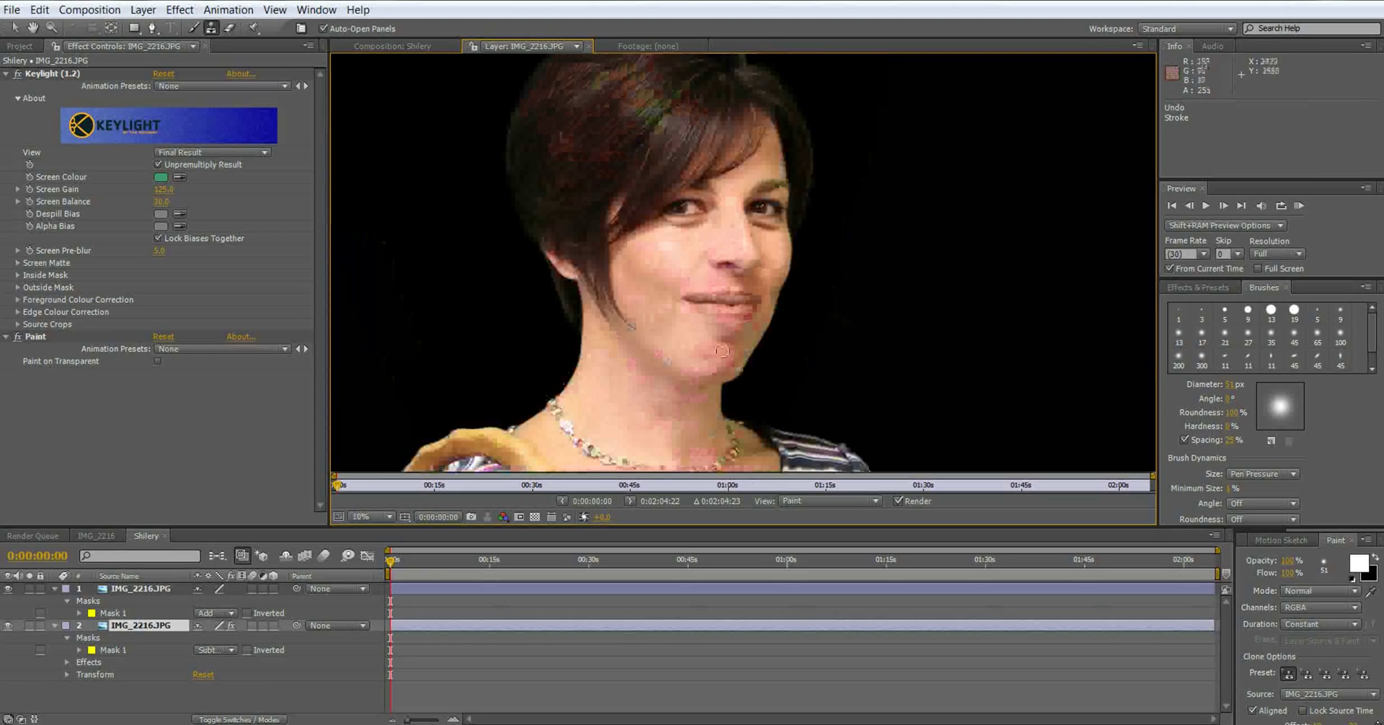
scroll(721, 351, down, 2)
scroll(714, 362, up, 3)
key(space)
drag(666, 253, 722, 331)
key(ctrl+b)
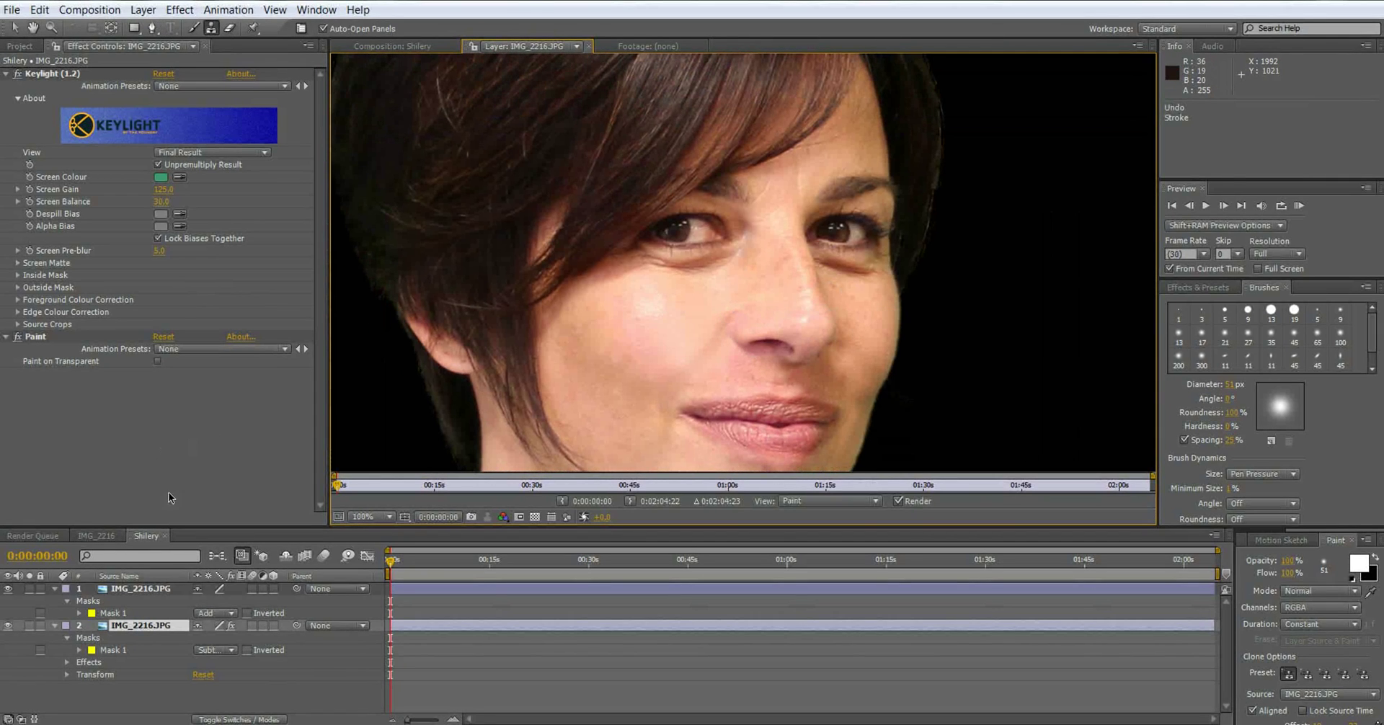
- In the IMG_2216 composition, create a new solid layer coloured with a skin tone sampled from the woman's cheek
click(97, 535)
scroll(671, 262, down, 5)
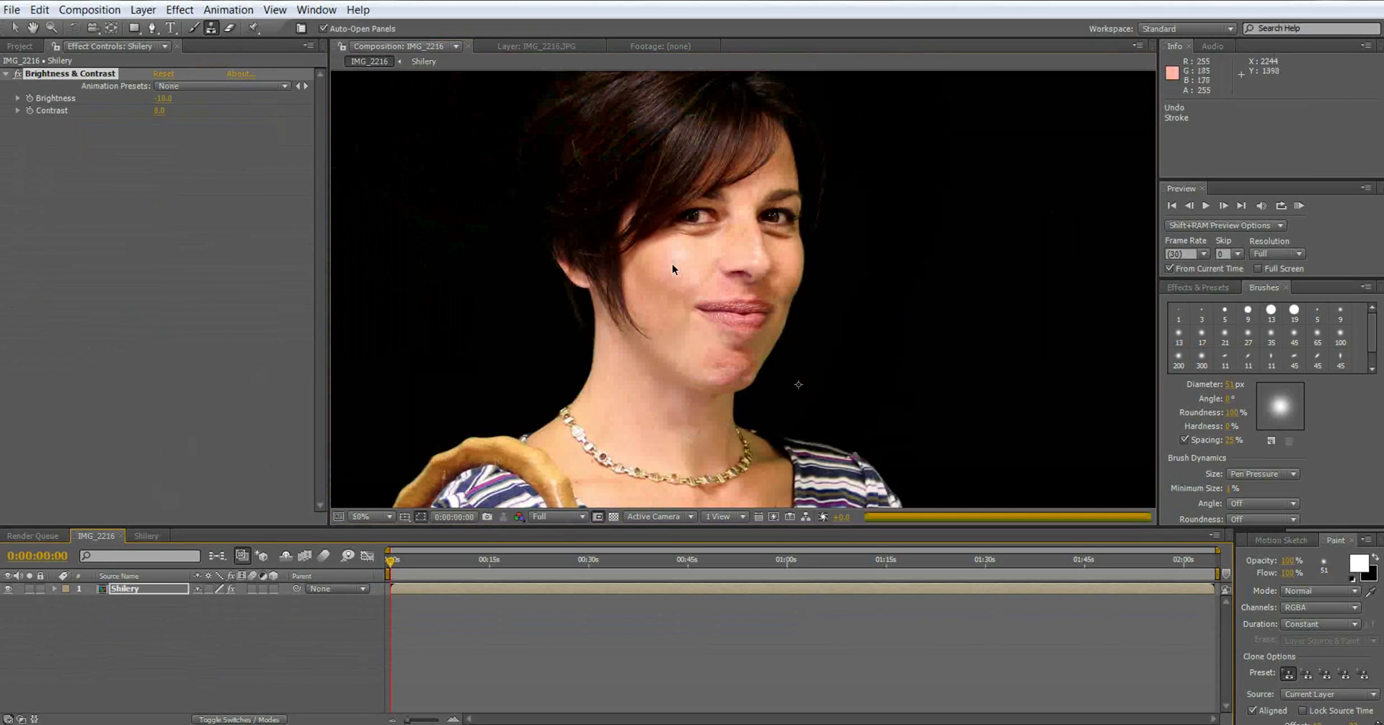
scroll(702, 270, up, 3)
scroll(721, 302, up, 4)
click(158, 10)
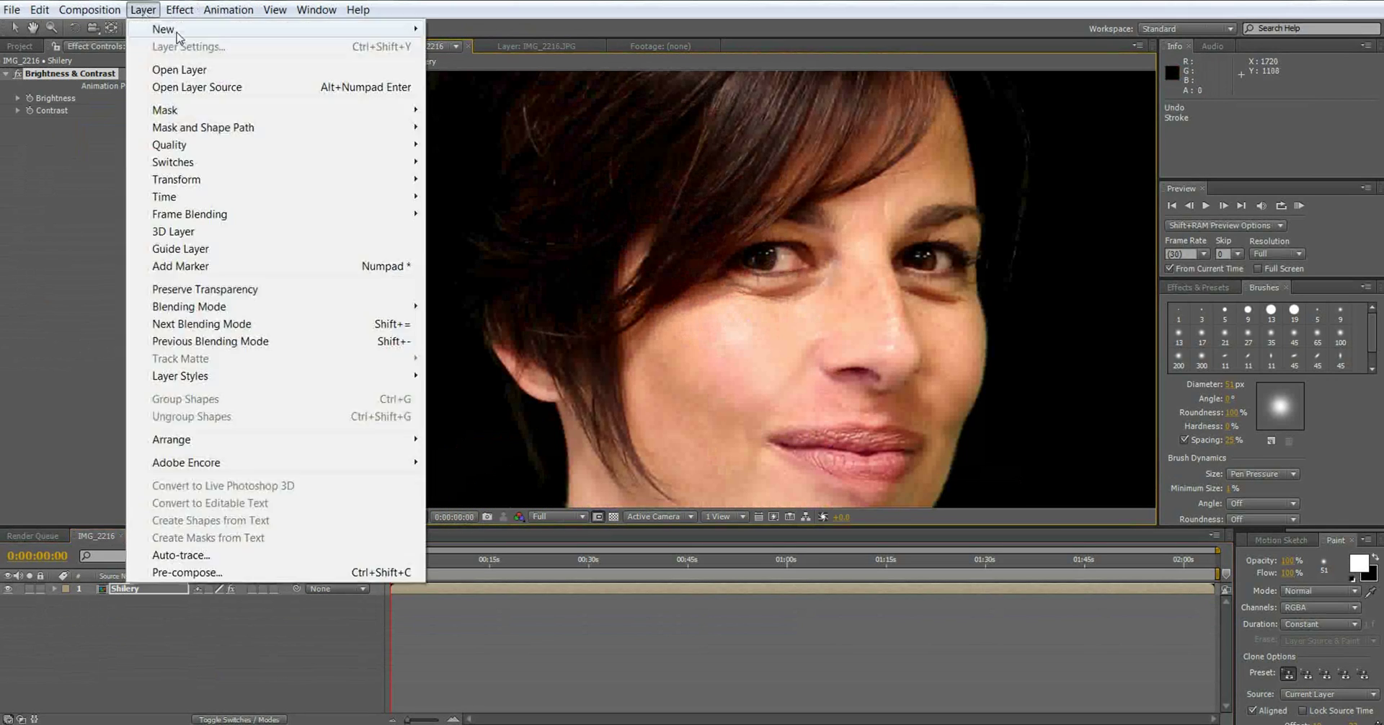
mouse_move(258, 27)
click(522, 41)
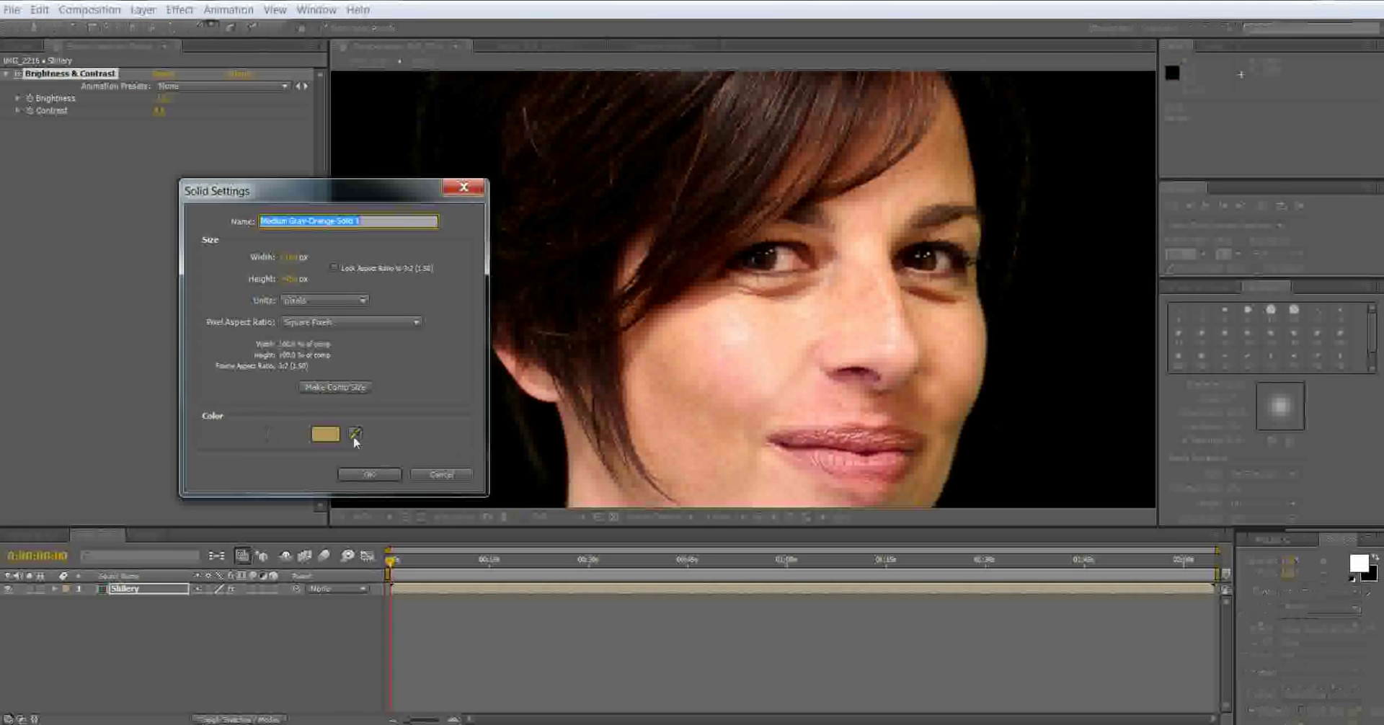
click(355, 433)
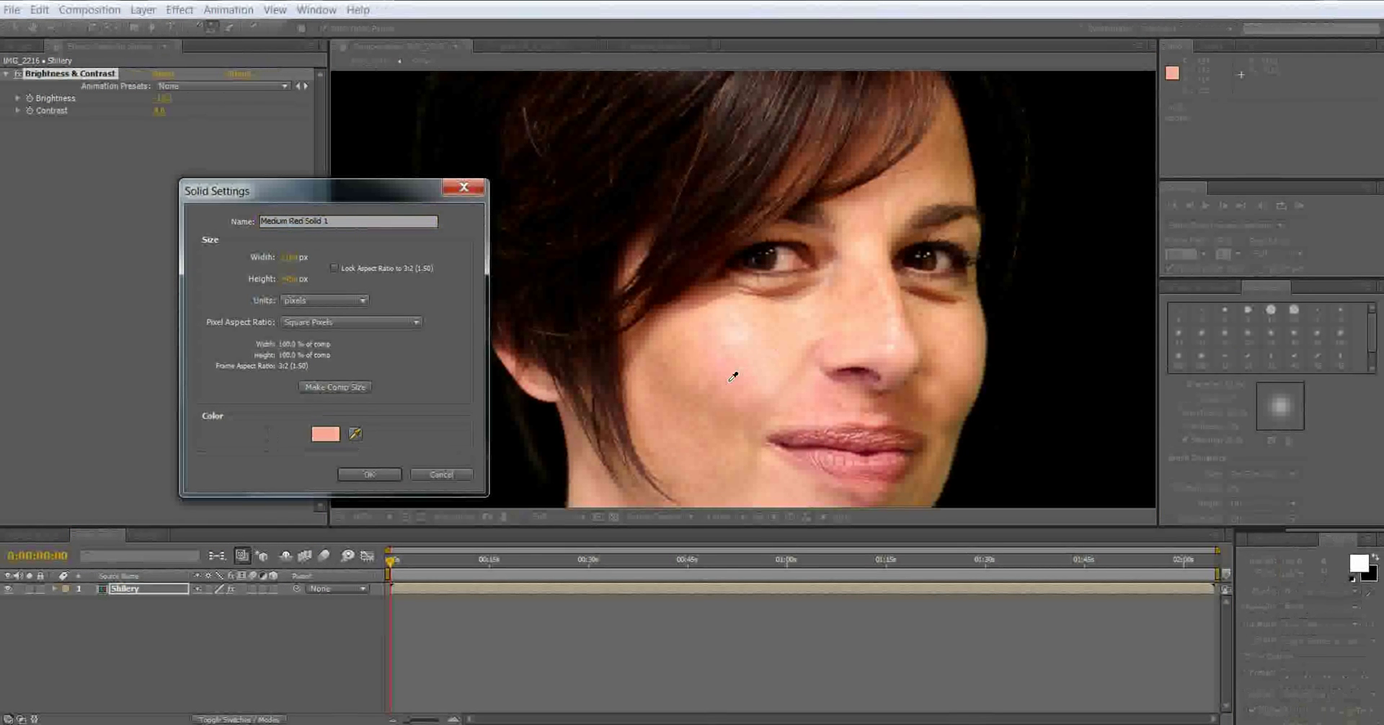
click(670, 416)
click(369, 475)
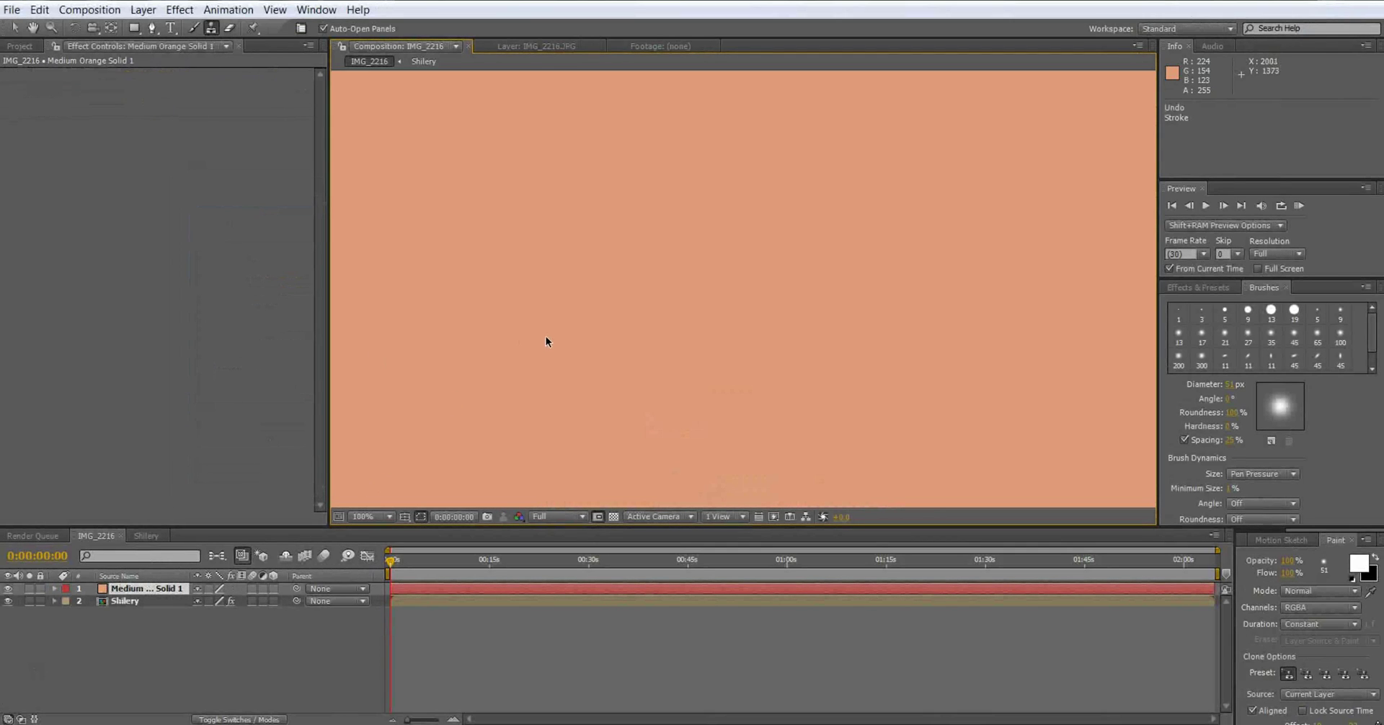
- Hide the skin-coloured solid layer to expose the face for tracing
scroll(504, 339, down, 2)
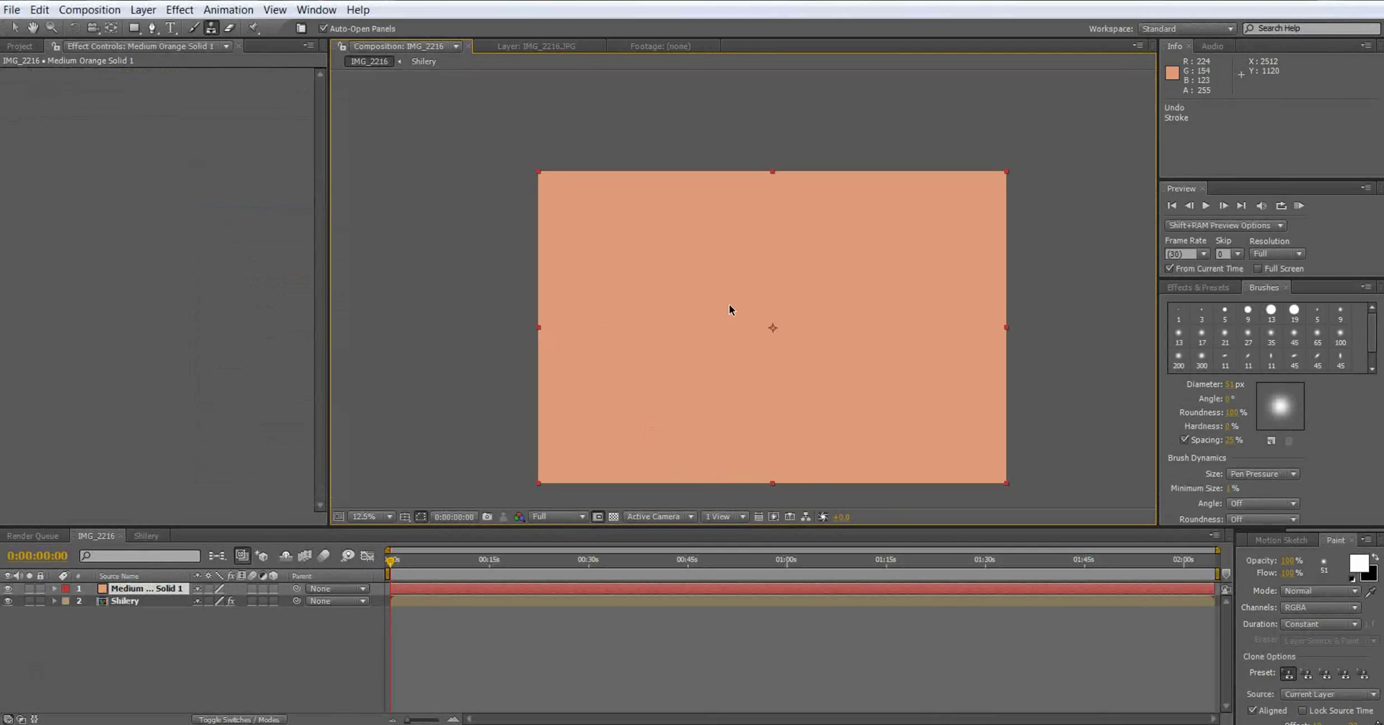
click(8, 590)
scroll(668, 297, up, 3)
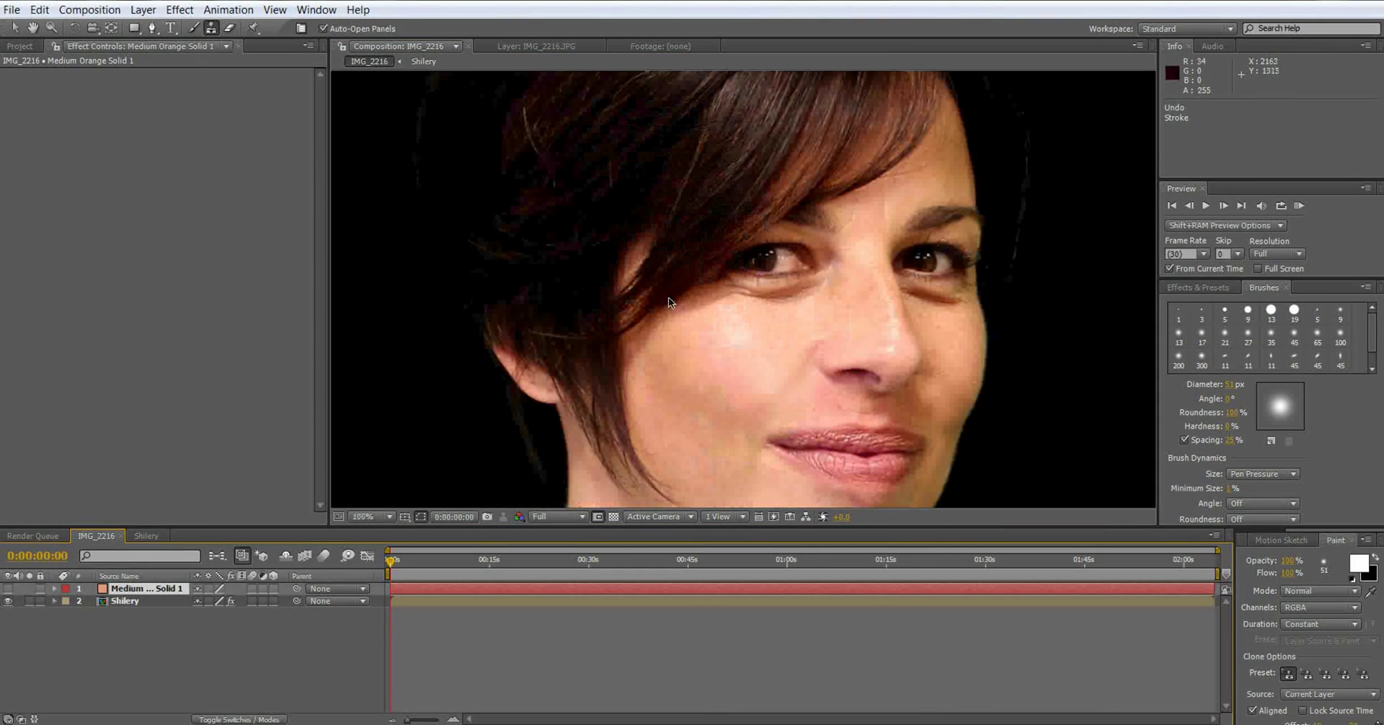
key(h)
drag(672, 323, 630, 288)
- Draw a Pen tool mask on the solid around the lit cheek and jaw, leaving out the hair strand, nose, lips and chin
click(151, 28)
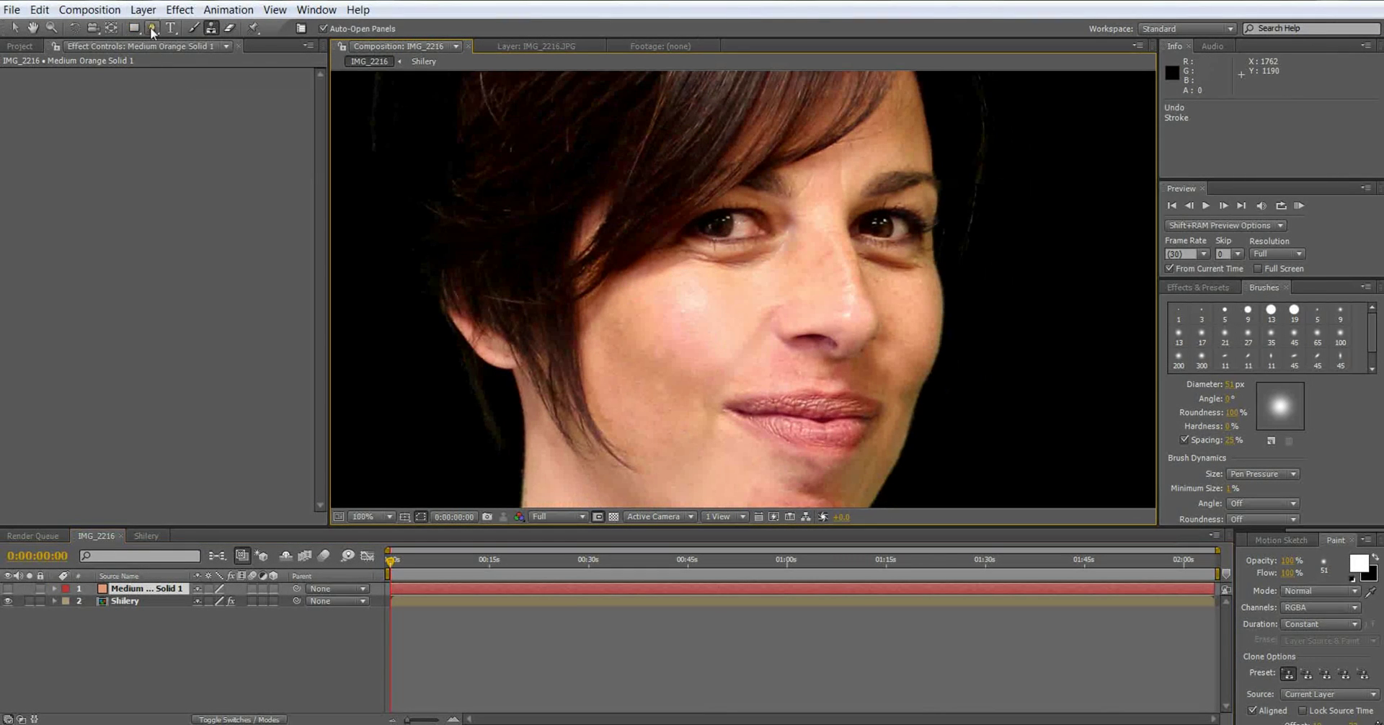
click(664, 261)
click(613, 282)
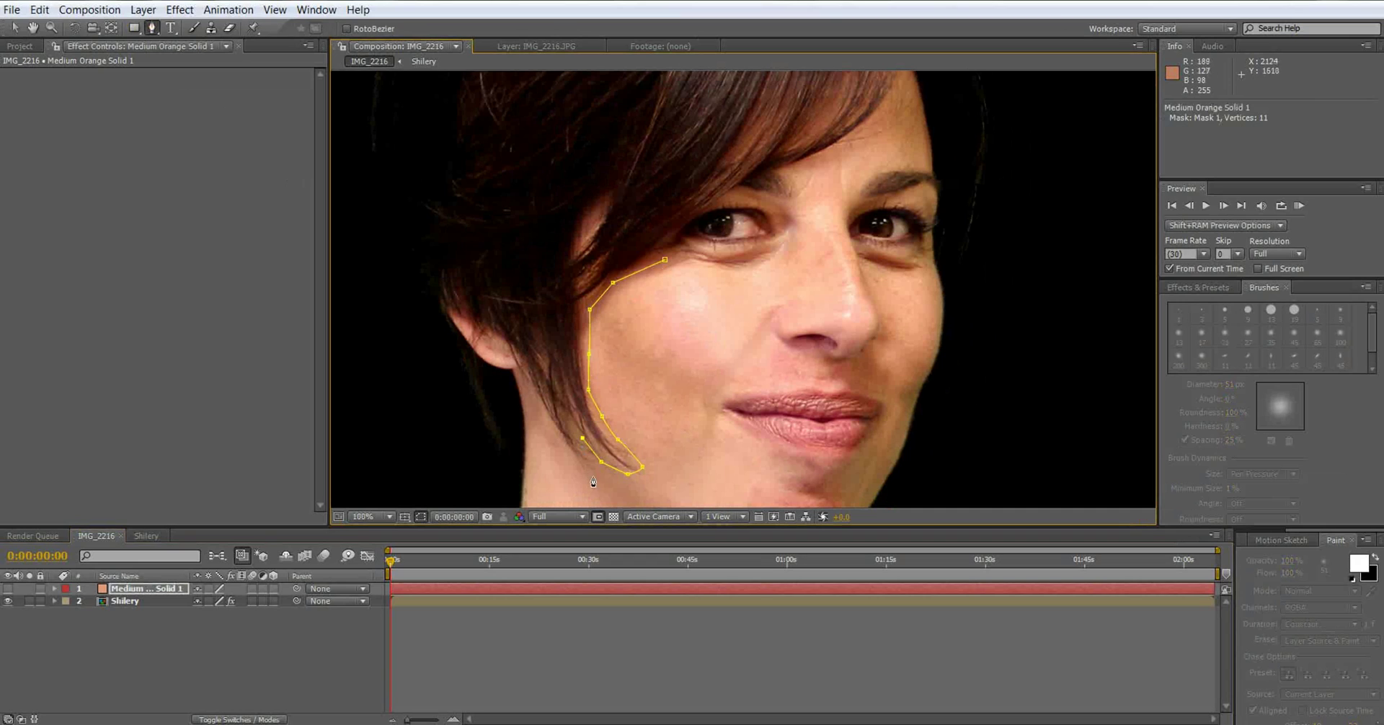
click(543, 410)
key(space)
drag(630, 419, 543, 320)
click(616, 460)
click(691, 477)
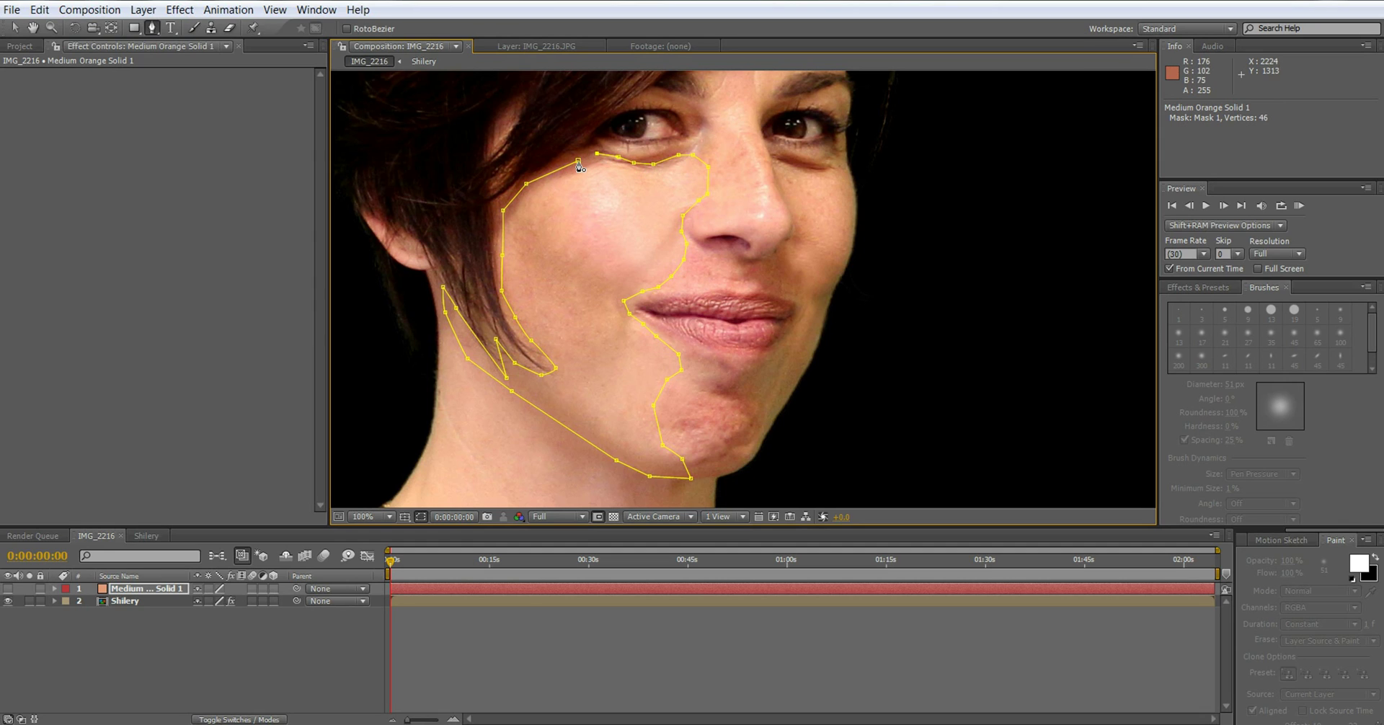
- Make the masked solid visible again and deselect it to check the skin-coloured patch over the face
click(8, 589)
key(v)
click(196, 654)
scroll(704, 160, down, 3)
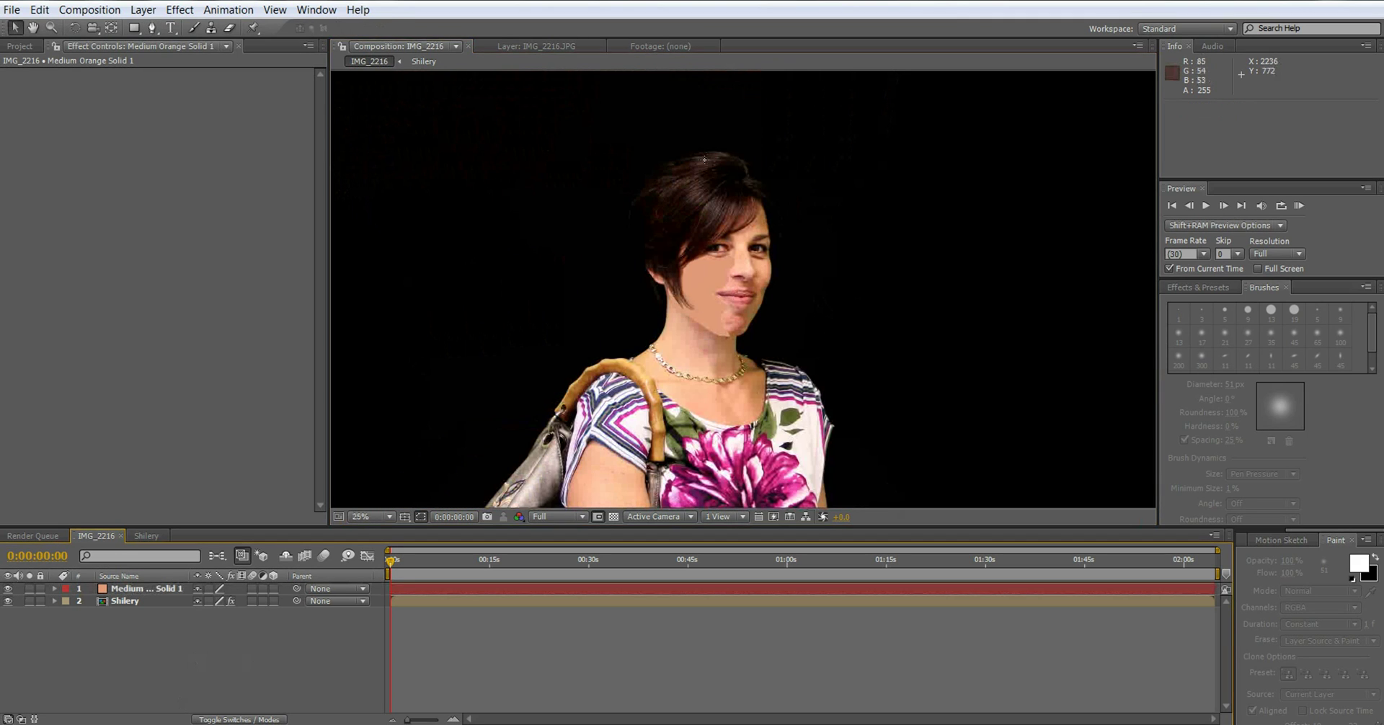
scroll(689, 213, up, 4)
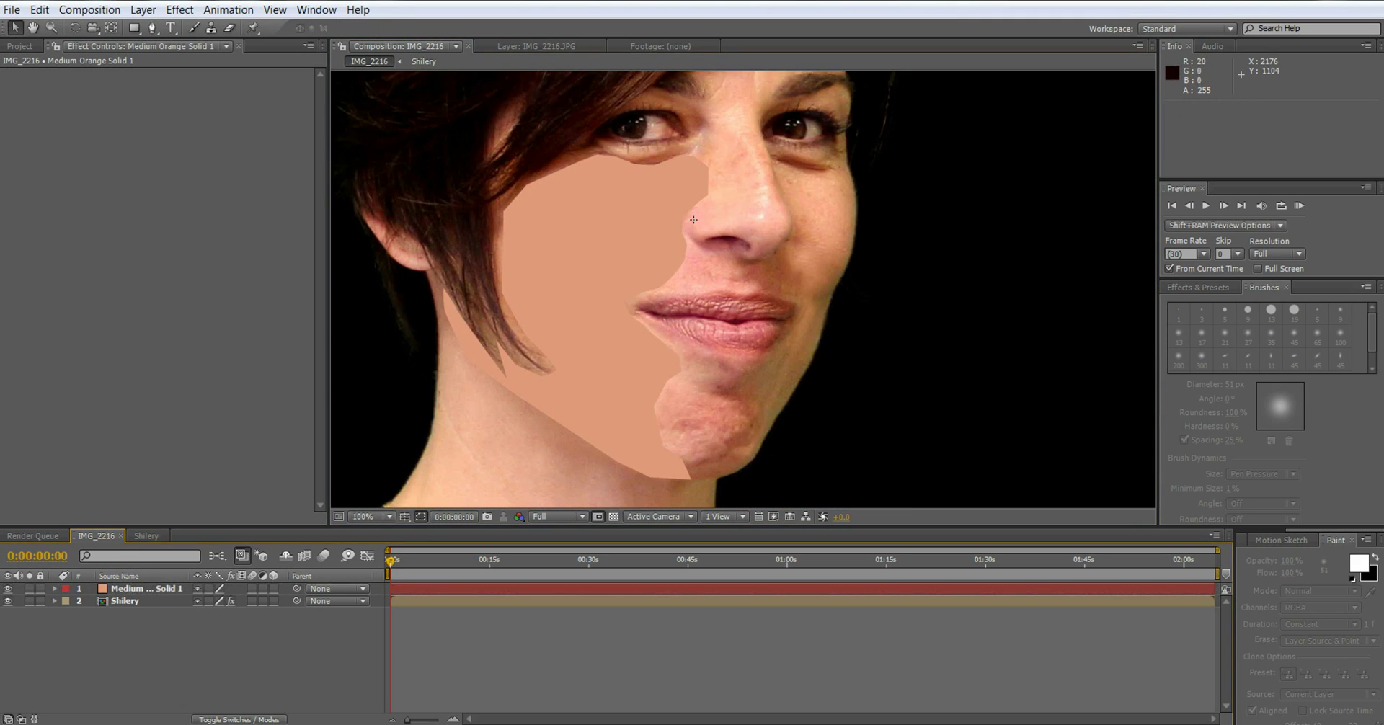
- Set the Mask Feather of the solid's Mask 1 to 20 pixels
click(124, 590)
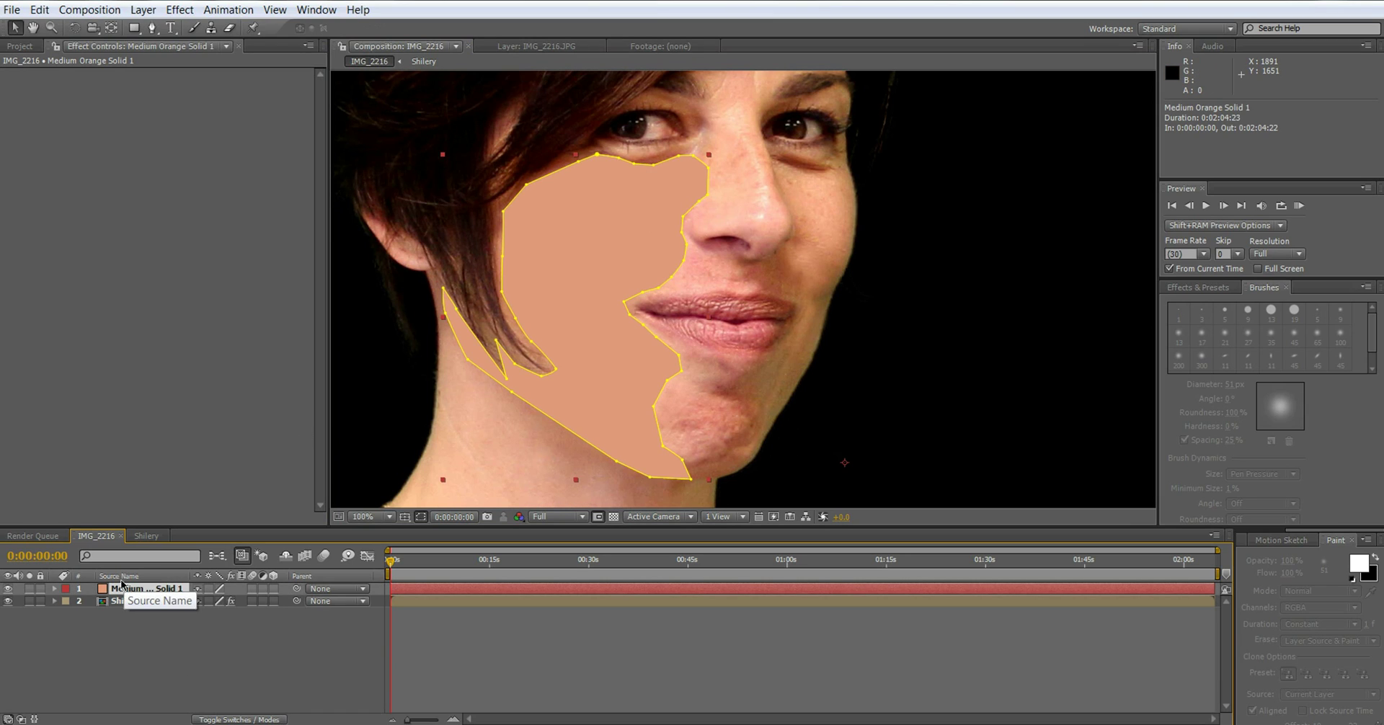
key(f)
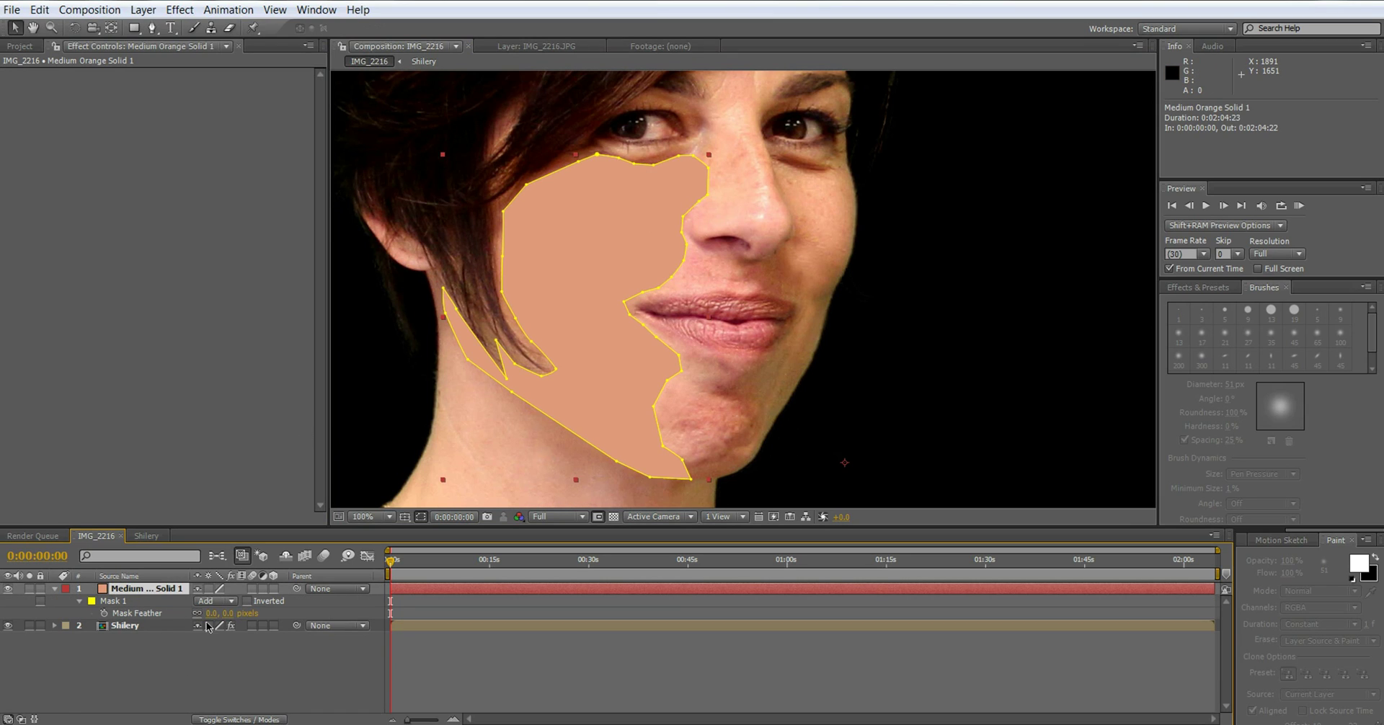
click(212, 613)
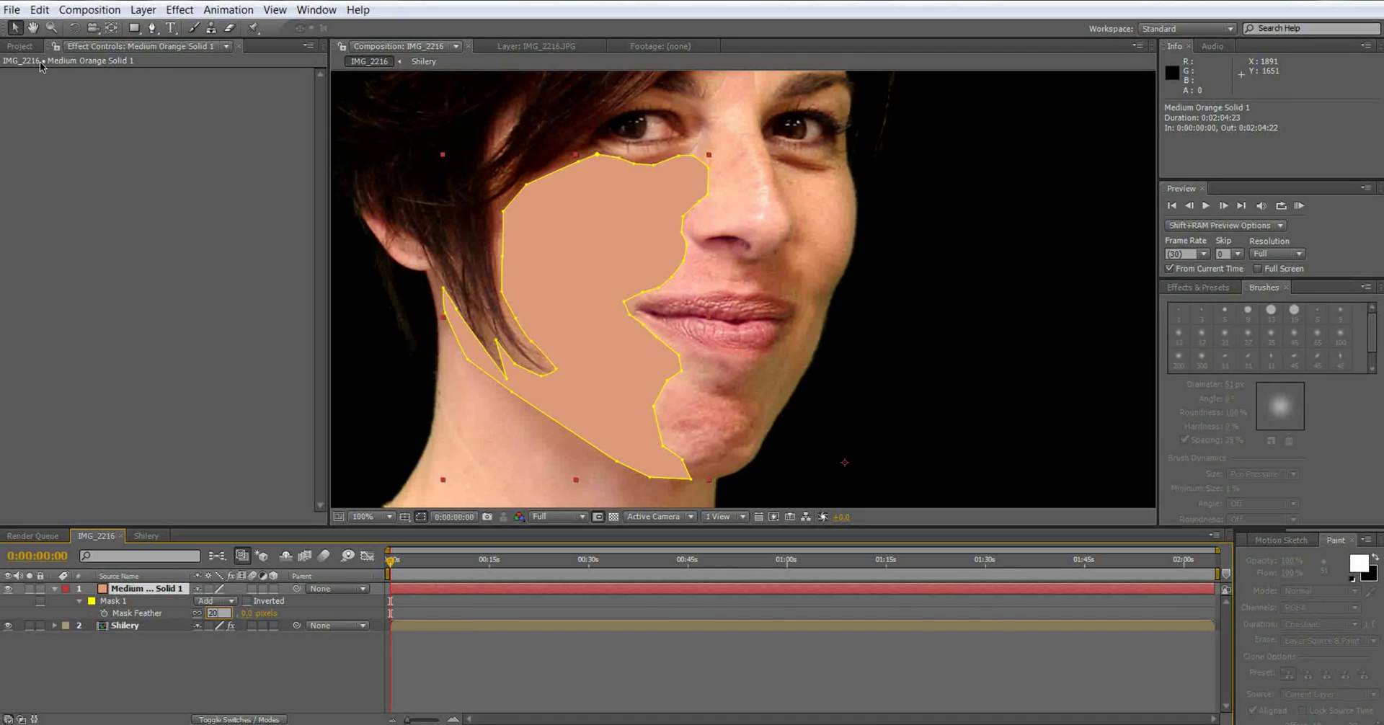